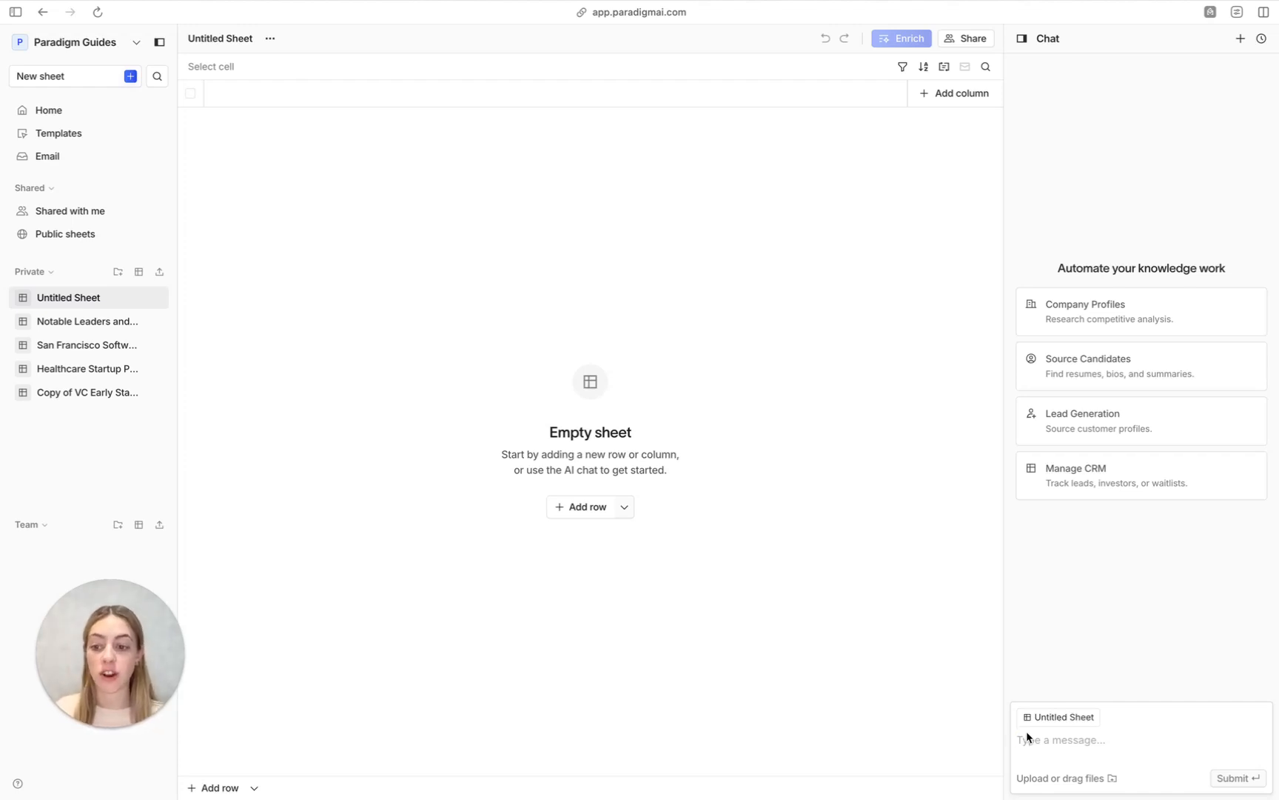
Ask the chat: "Find a list of software engineers at big AI labs like OpenAI, Anthropic, and Google DeepMind and add to sheet."
click(1099, 356)
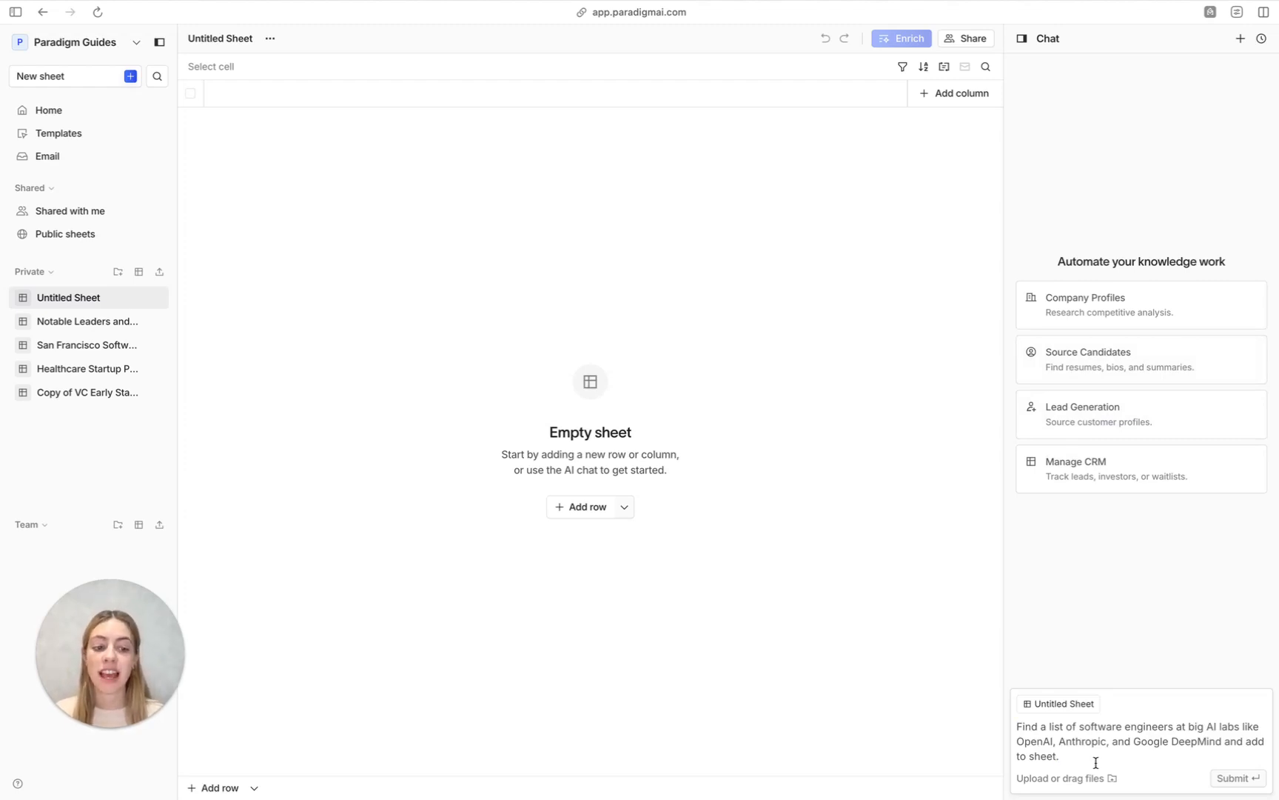
key(Return)
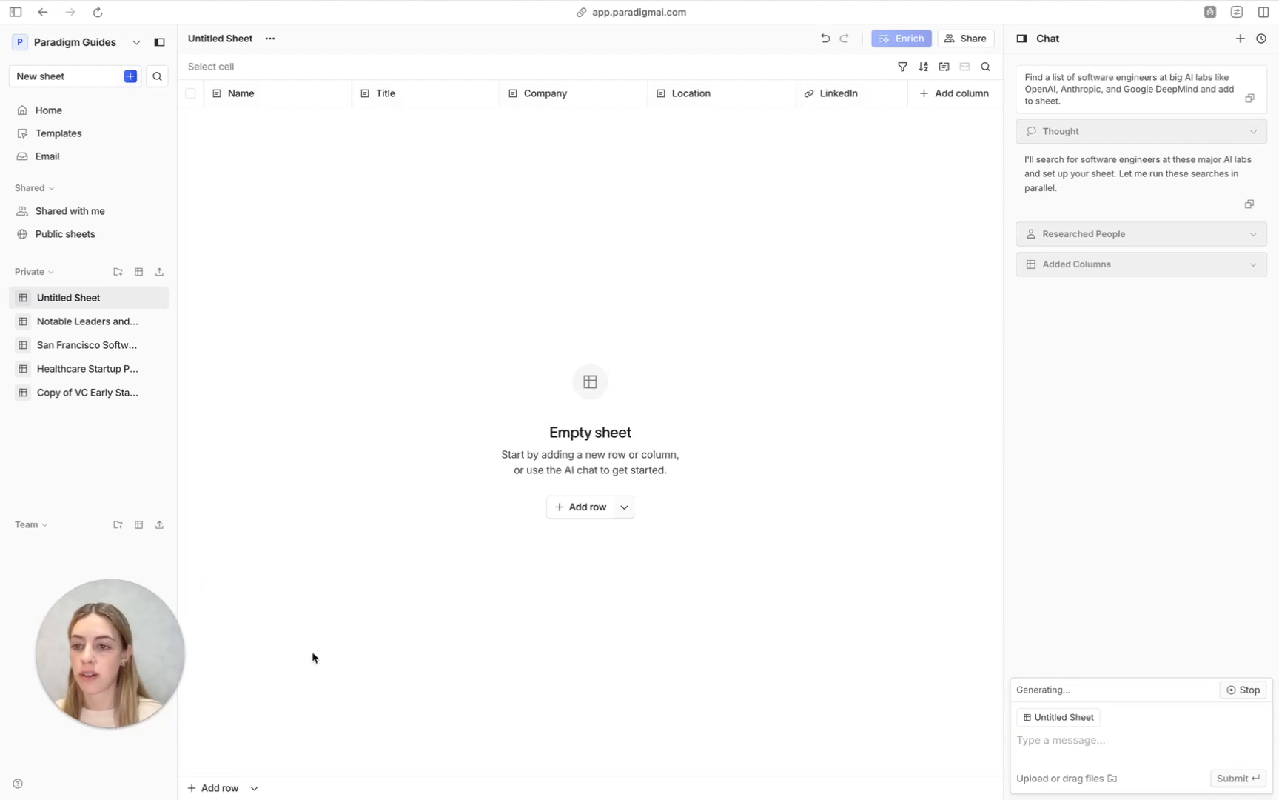
click(157, 271)
click(154, 289)
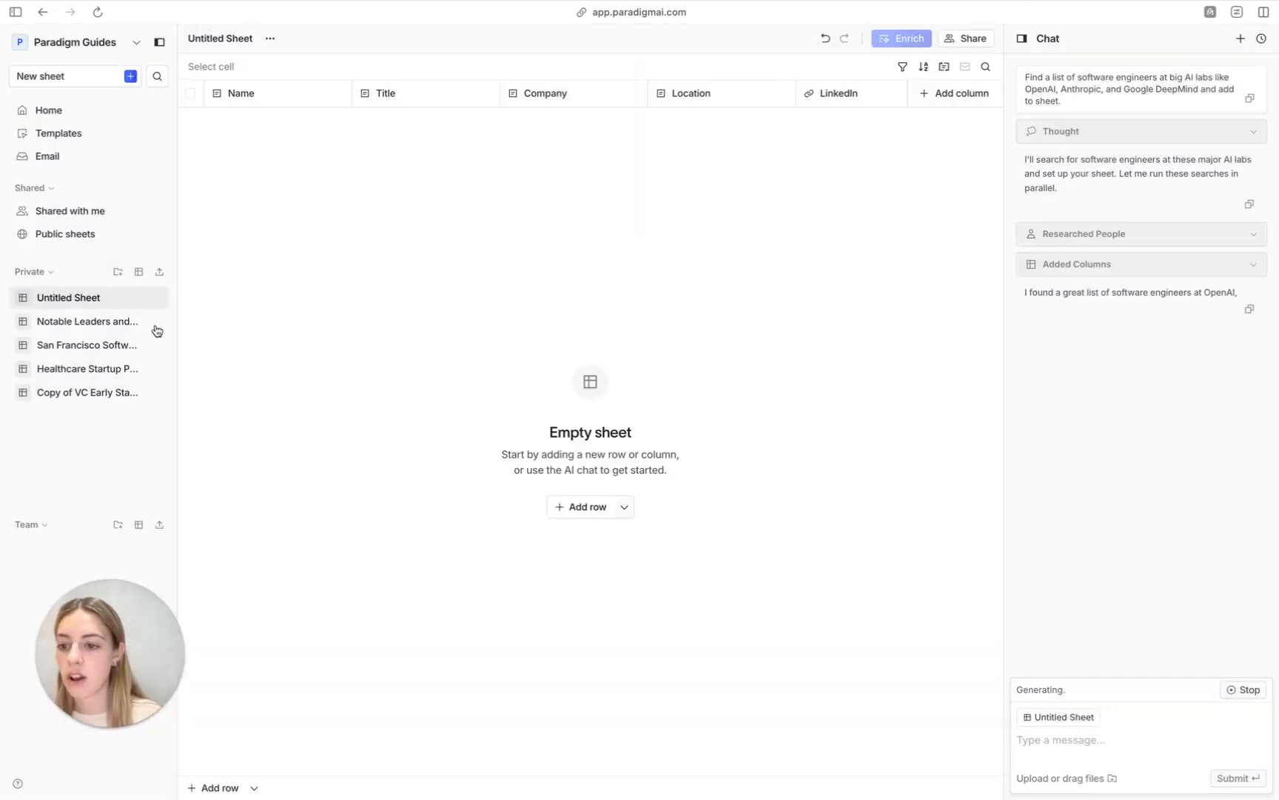
click(160, 524)
click(152, 424)
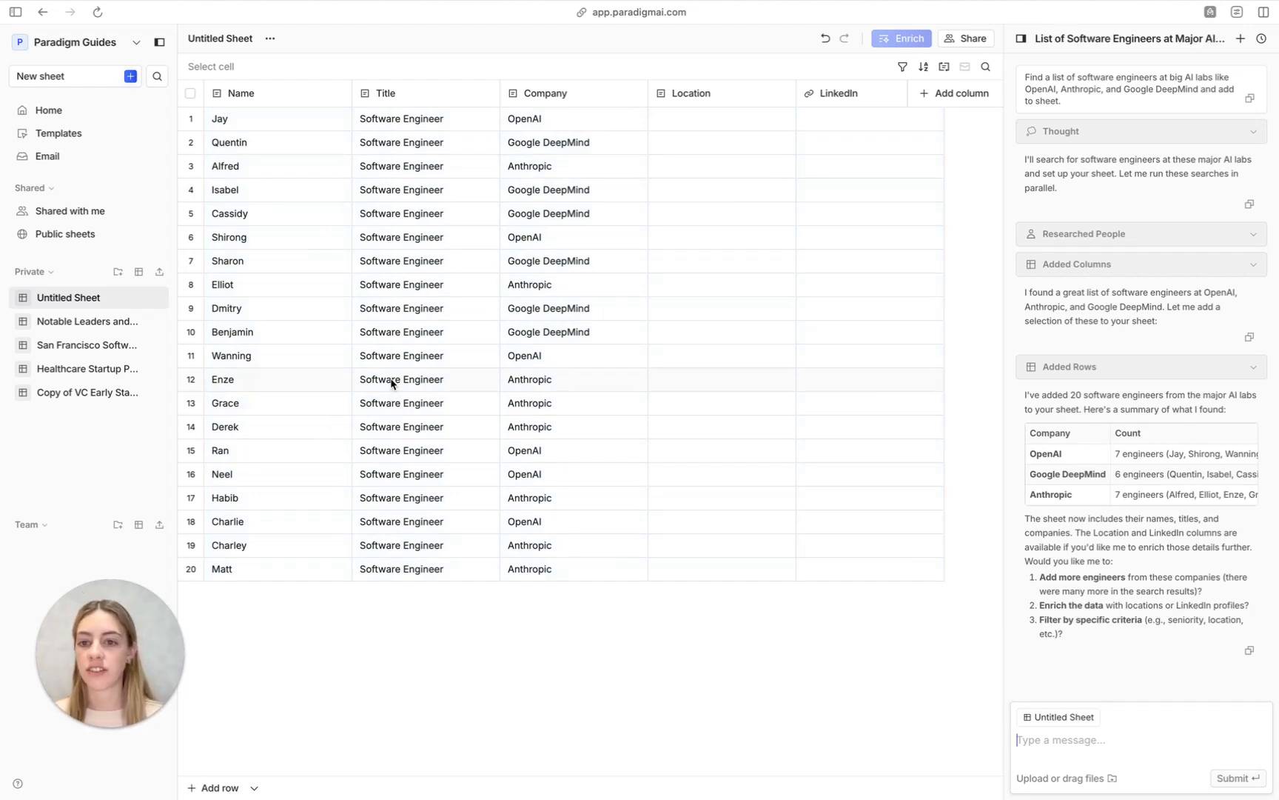
Select all rows of the sheet and enrich their empty Location and LinkedIn cells
click(190, 94)
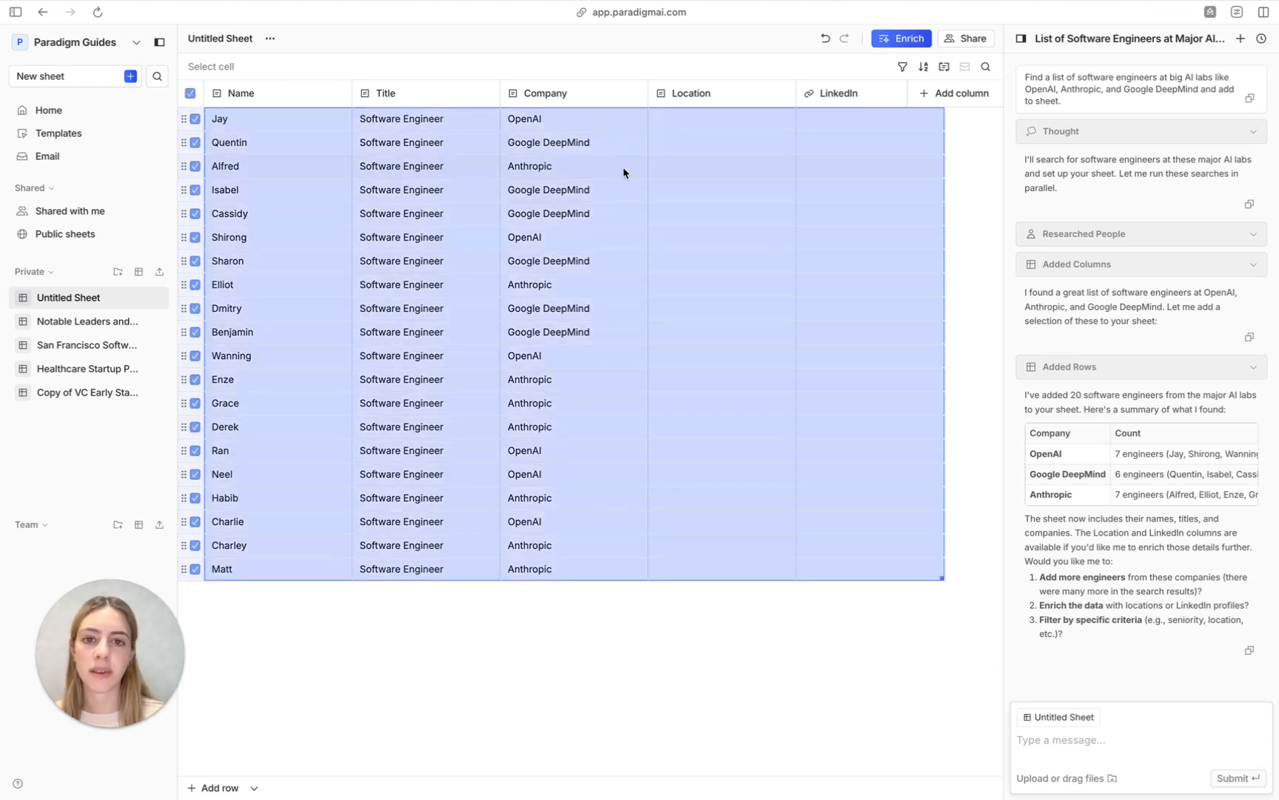
click(870, 145)
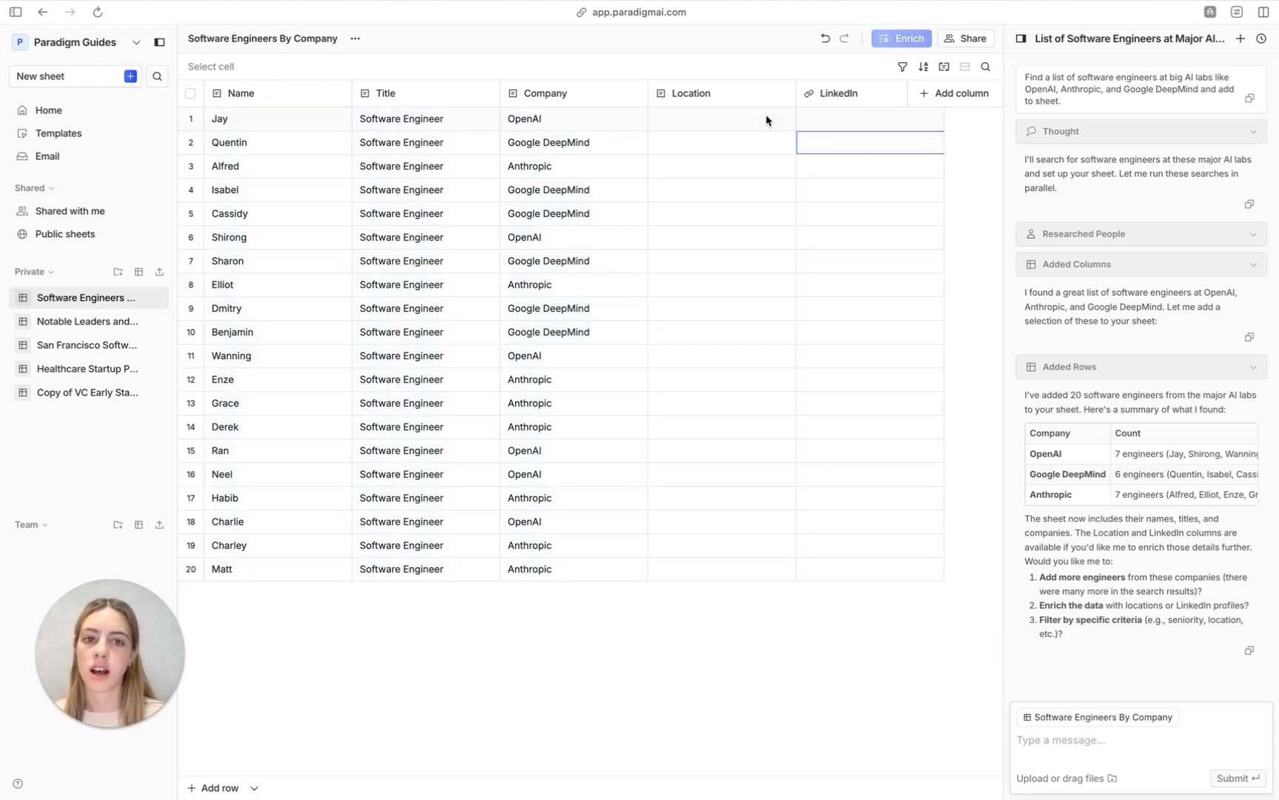
click(190, 93)
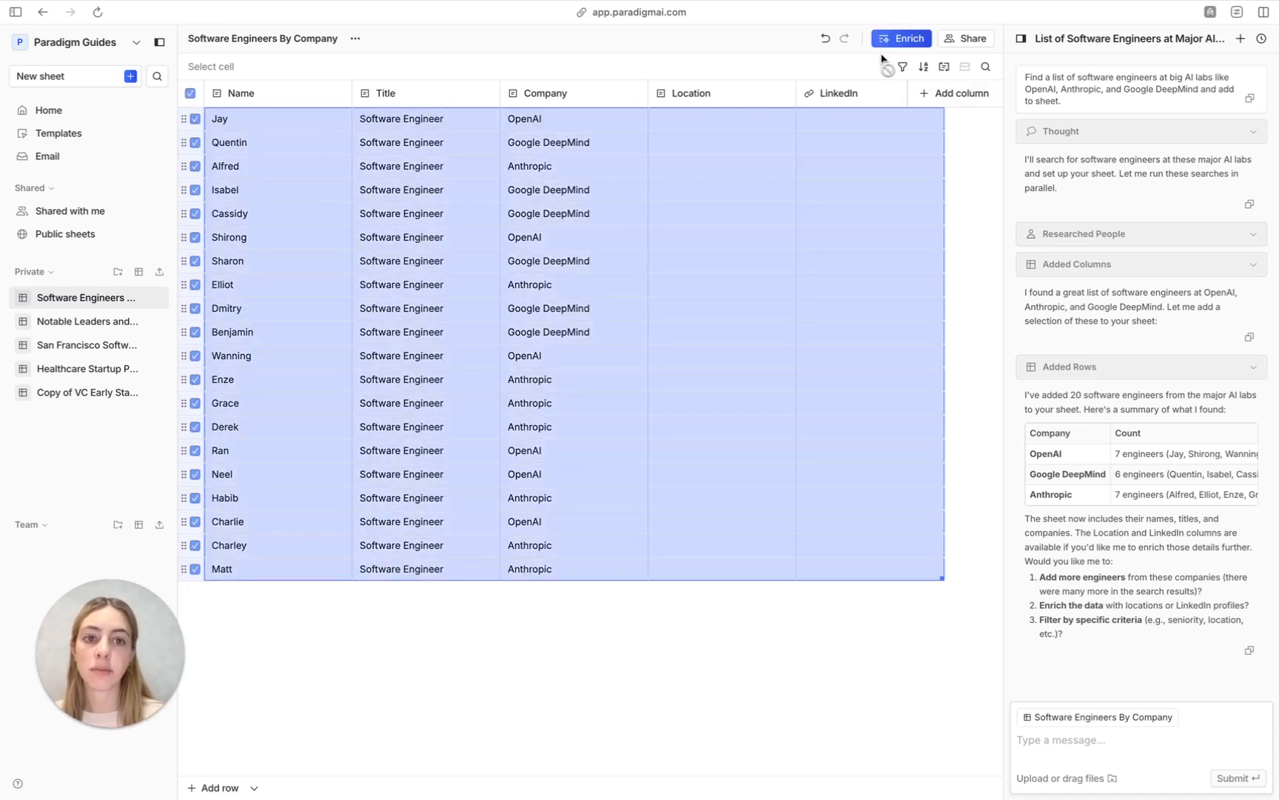
click(892, 40)
Add a column named Email after LinkedIn and accept the suggested Email data type
click(931, 100)
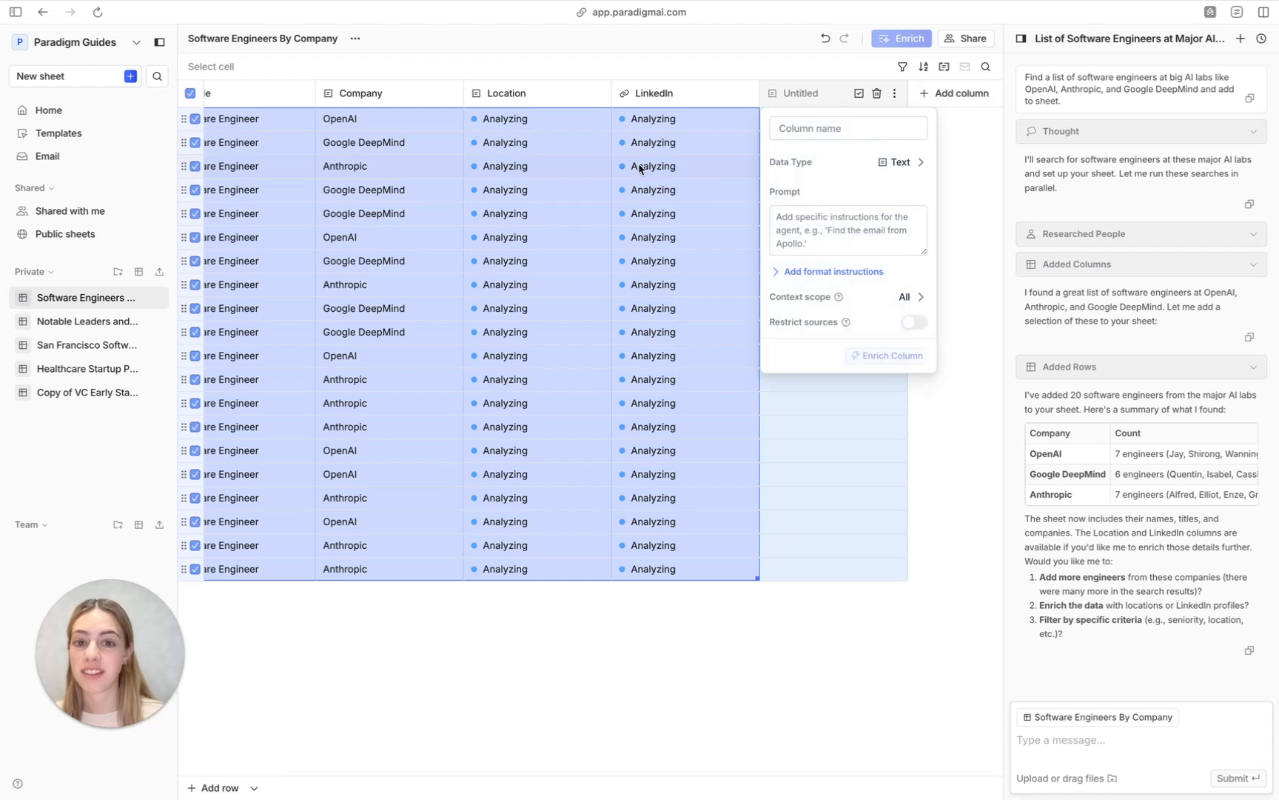
click(640, 166)
click(781, 108)
click(794, 133)
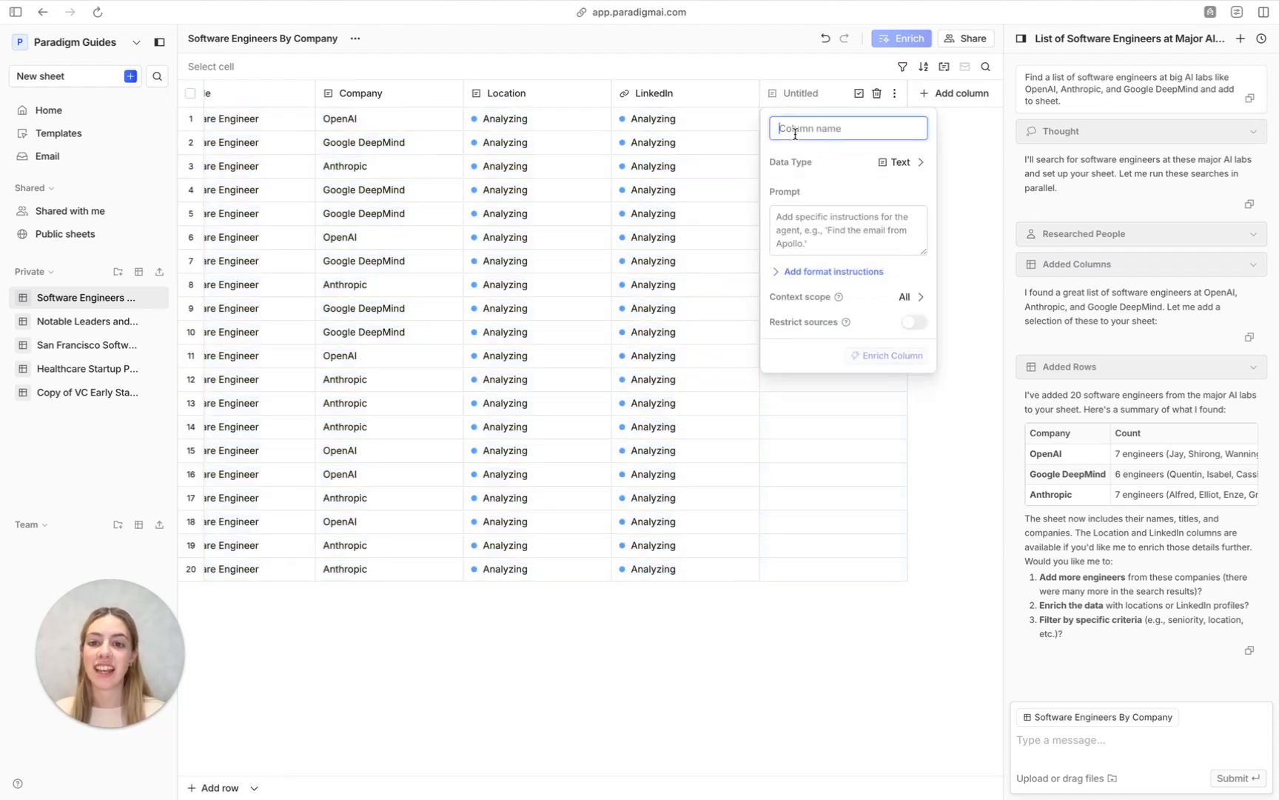
text(Email)
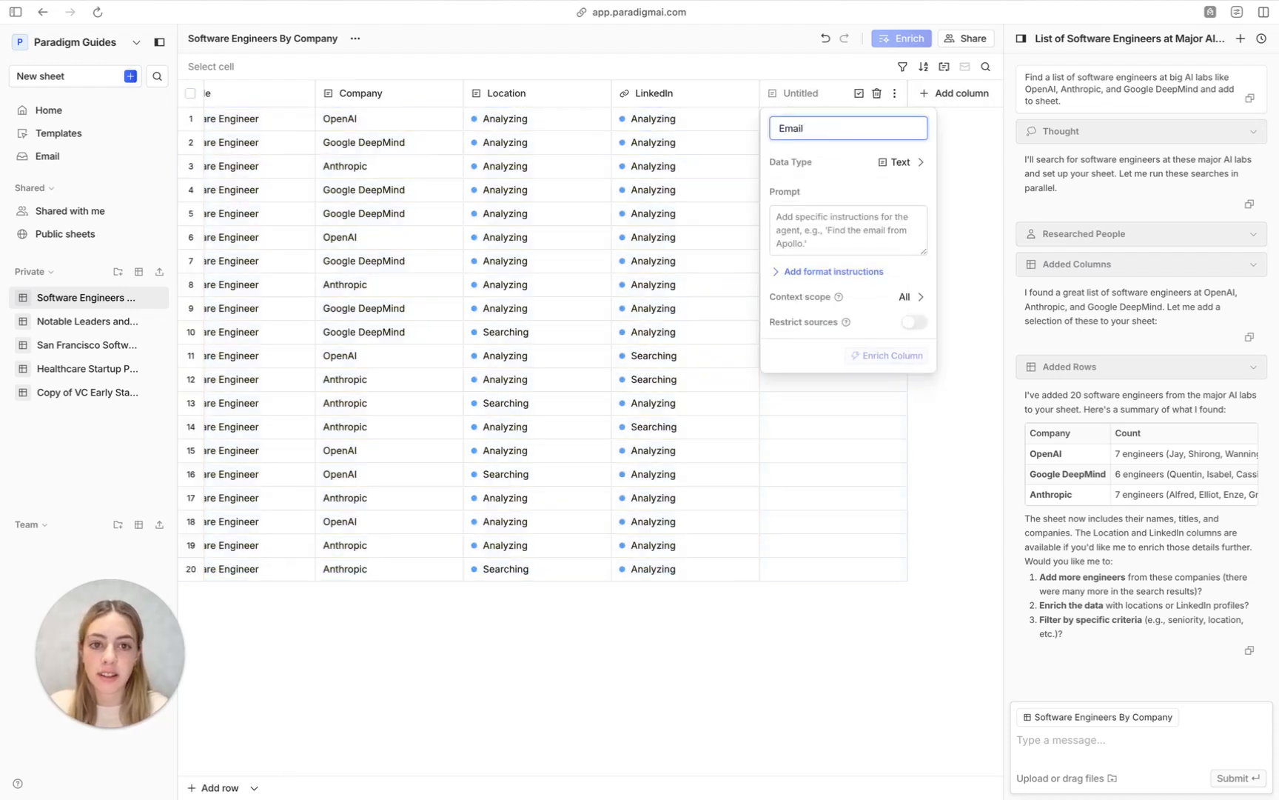
click(799, 247)
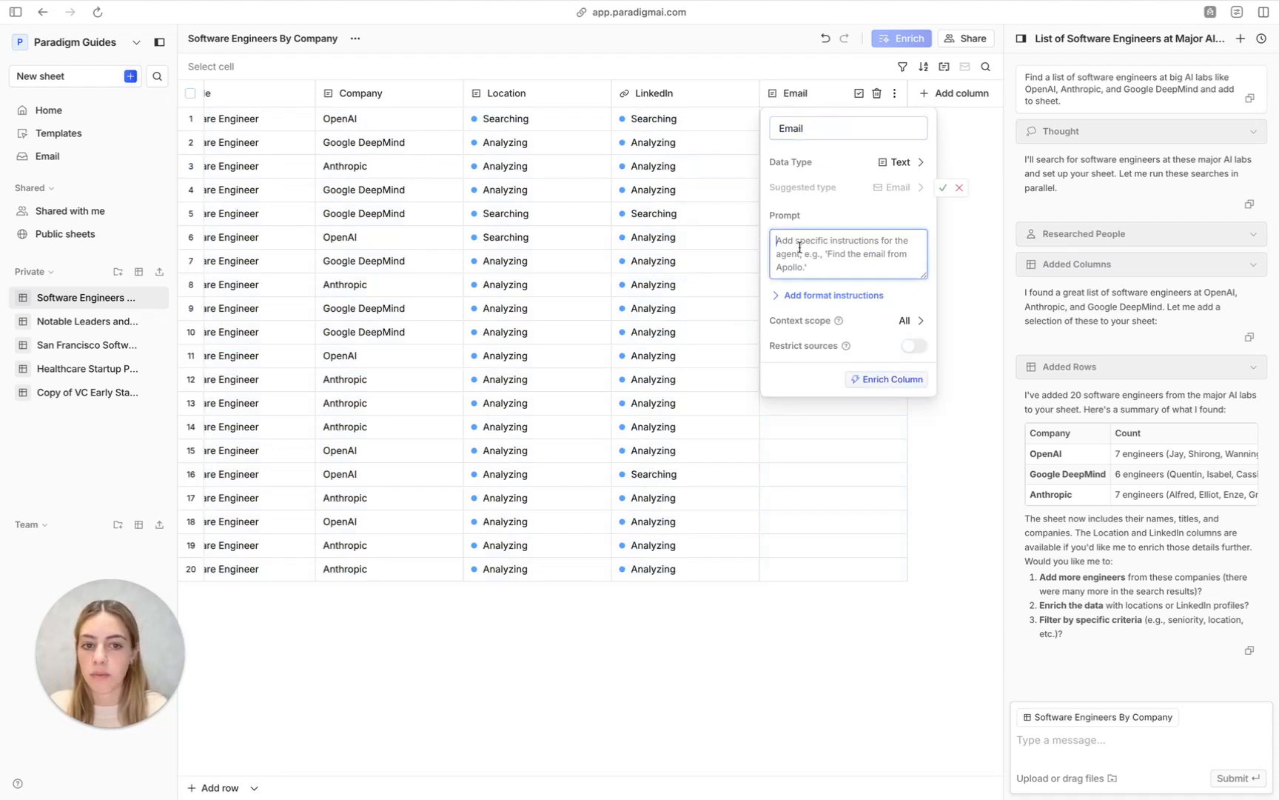
click(943, 188)
click(863, 219)
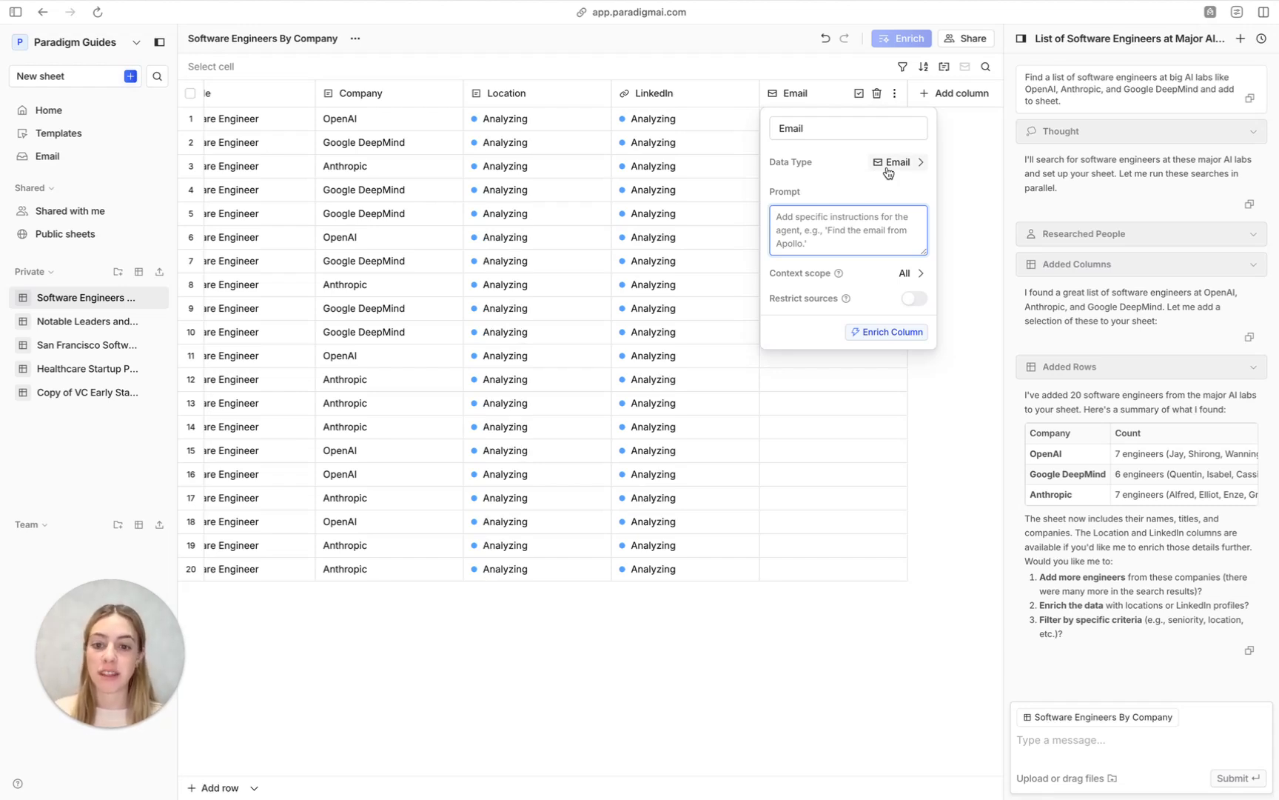
Set the Email column's prompt to "Find the email of this person" and enrich the column
click(848, 226)
text(Find the email of this person)
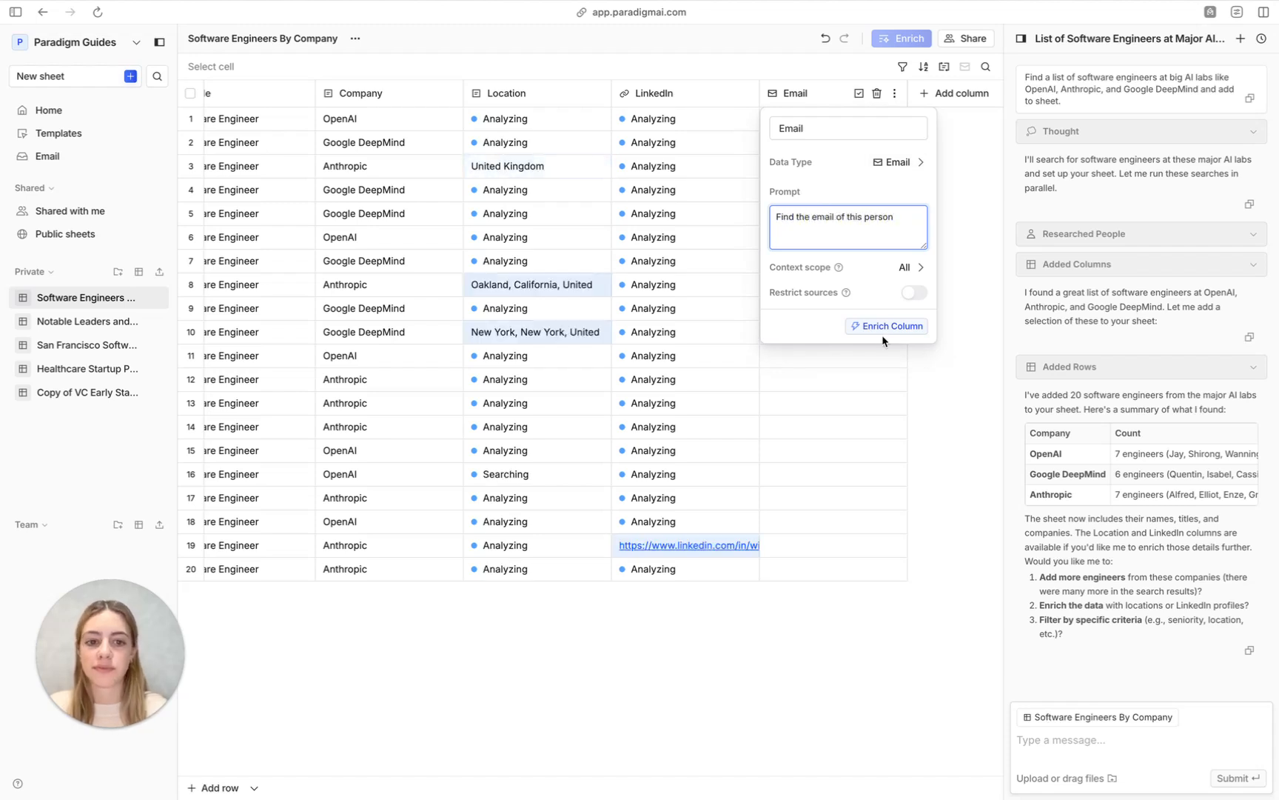
click(881, 326)
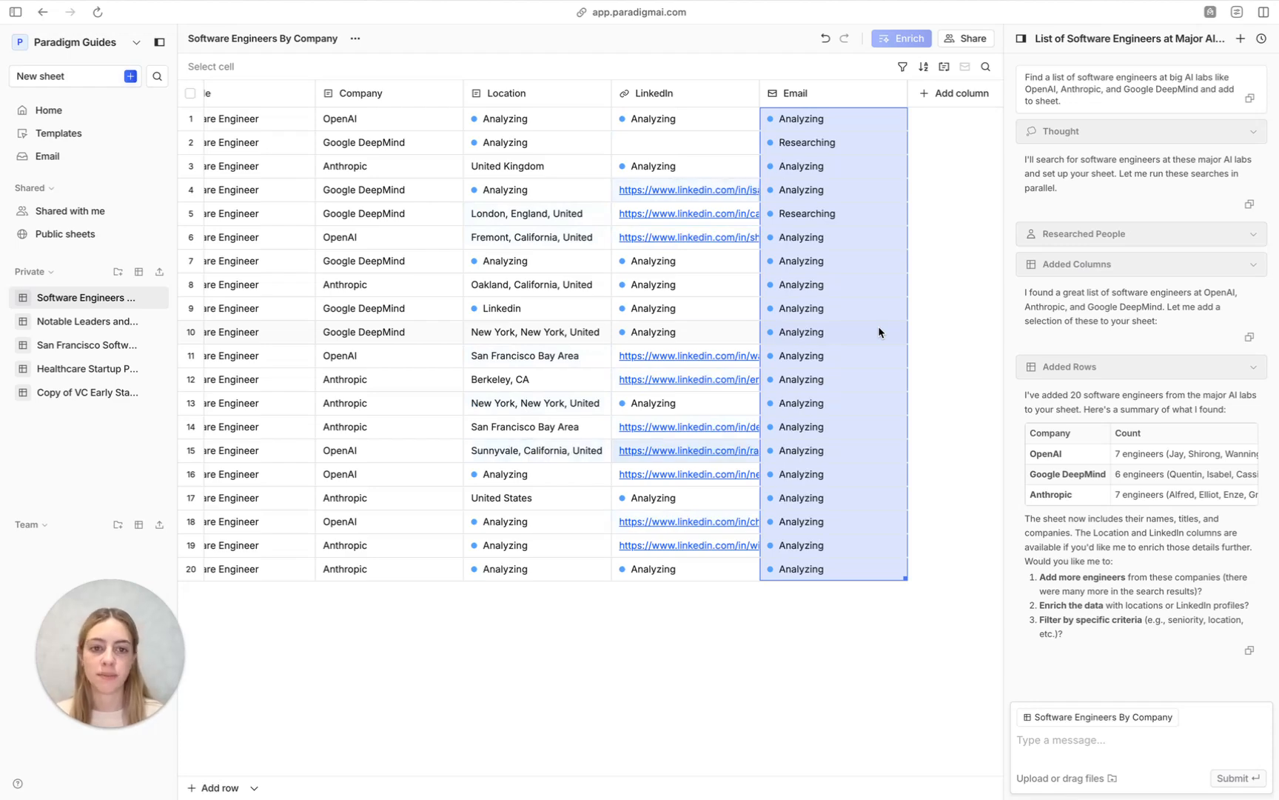
Add a text column named First Name with the prompt "Find the first name of this person" and enrich it
click(948, 96)
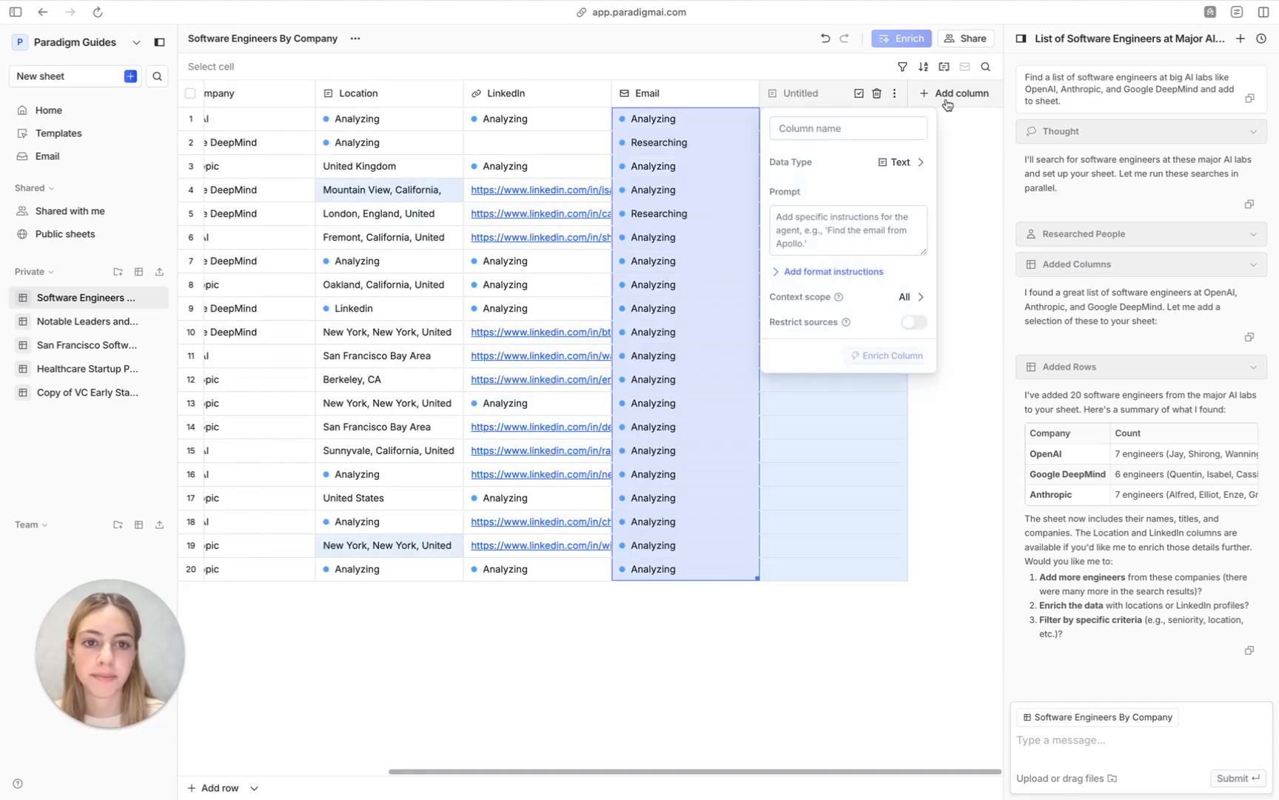
click(808, 127)
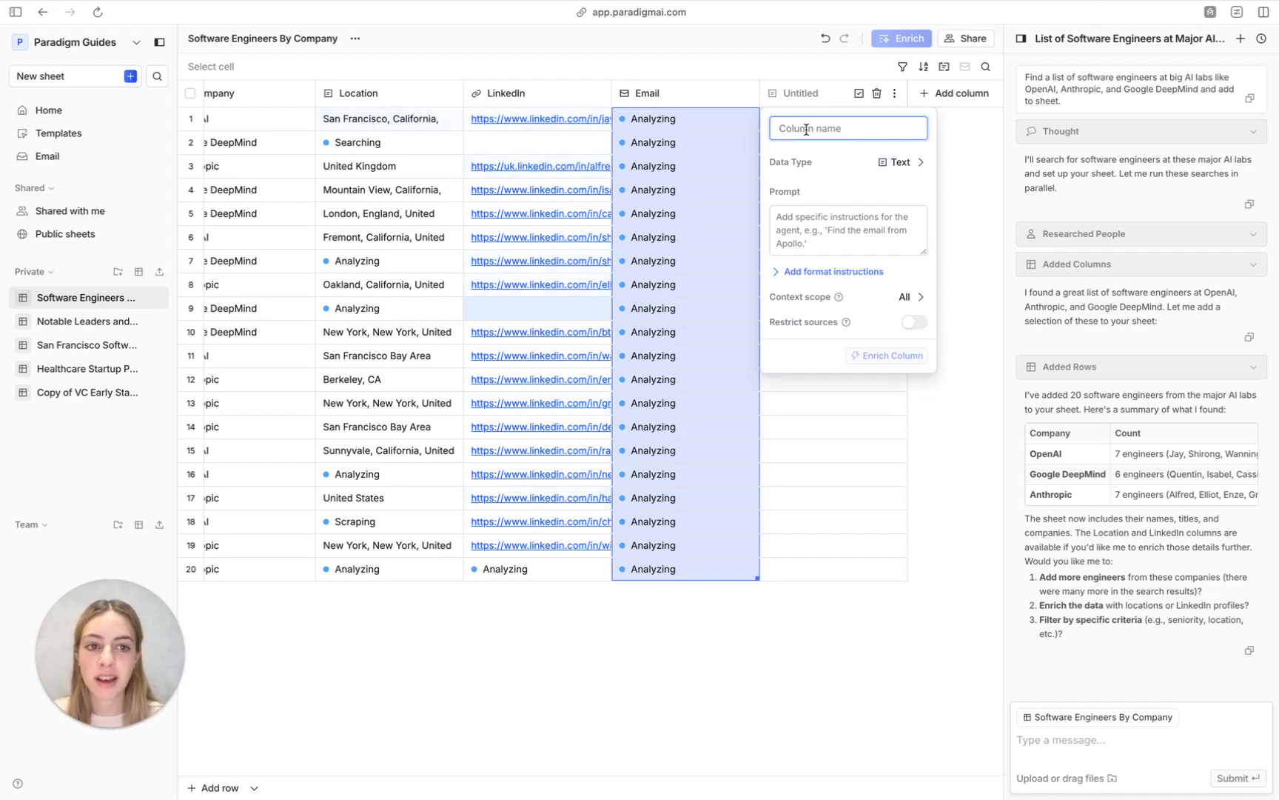
text(First Name)
key(Tab)
text(Find the first )
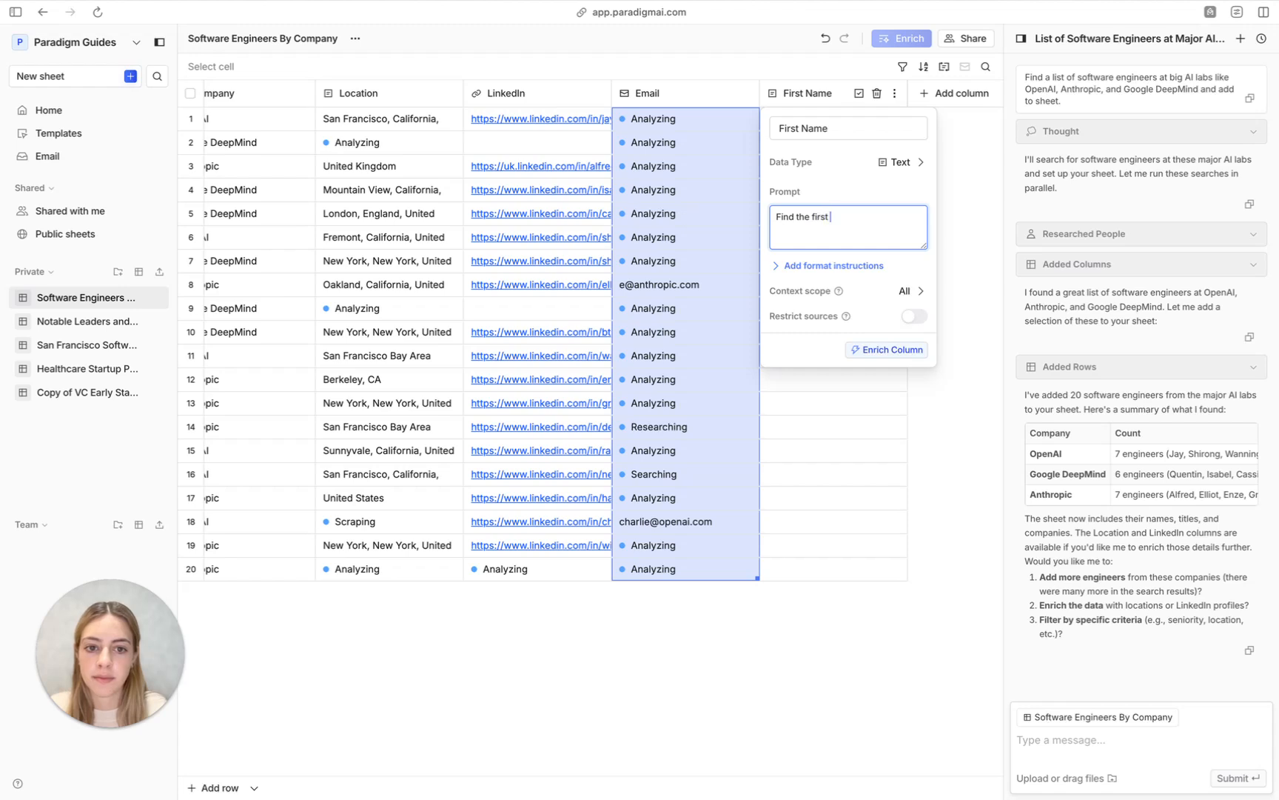
text(name of this person)
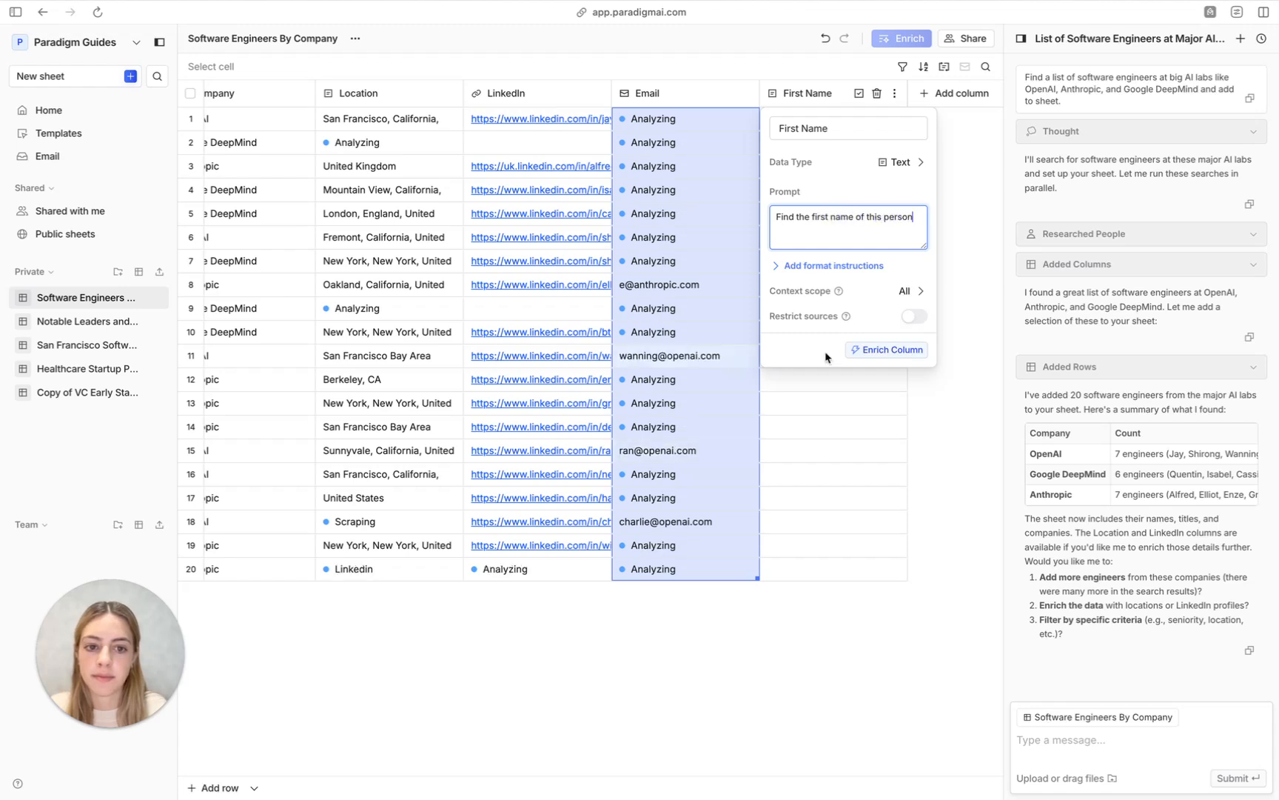
click(868, 352)
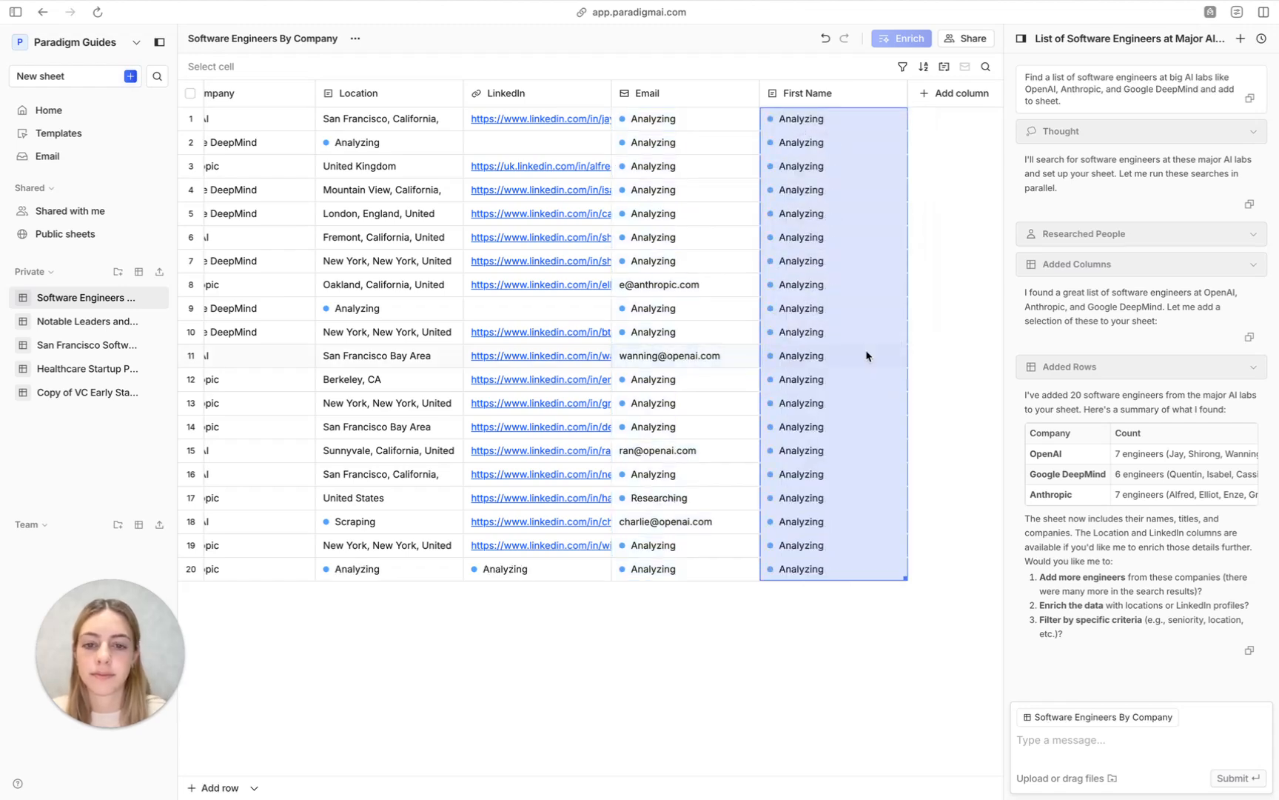
Examine the research process behind the email in row 11, closing the new message window
click(711, 356)
click(731, 356)
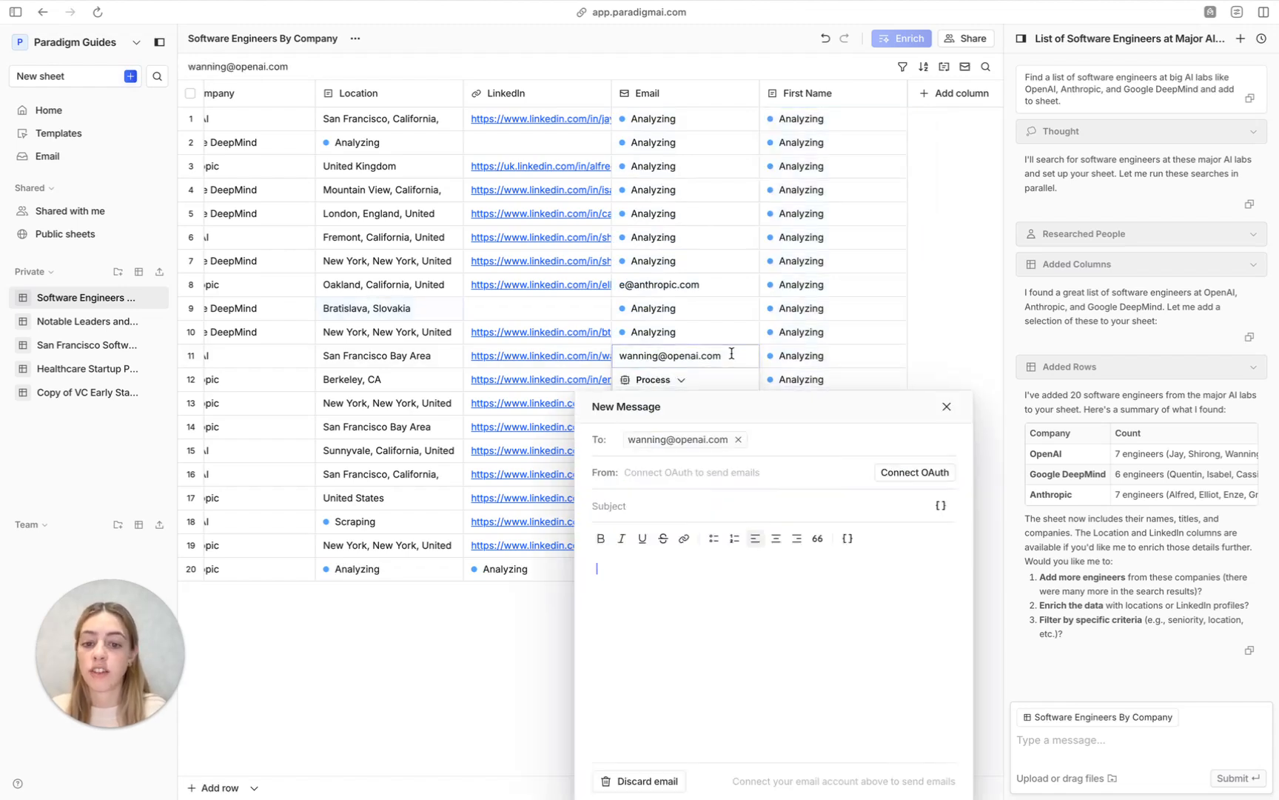
click(947, 407)
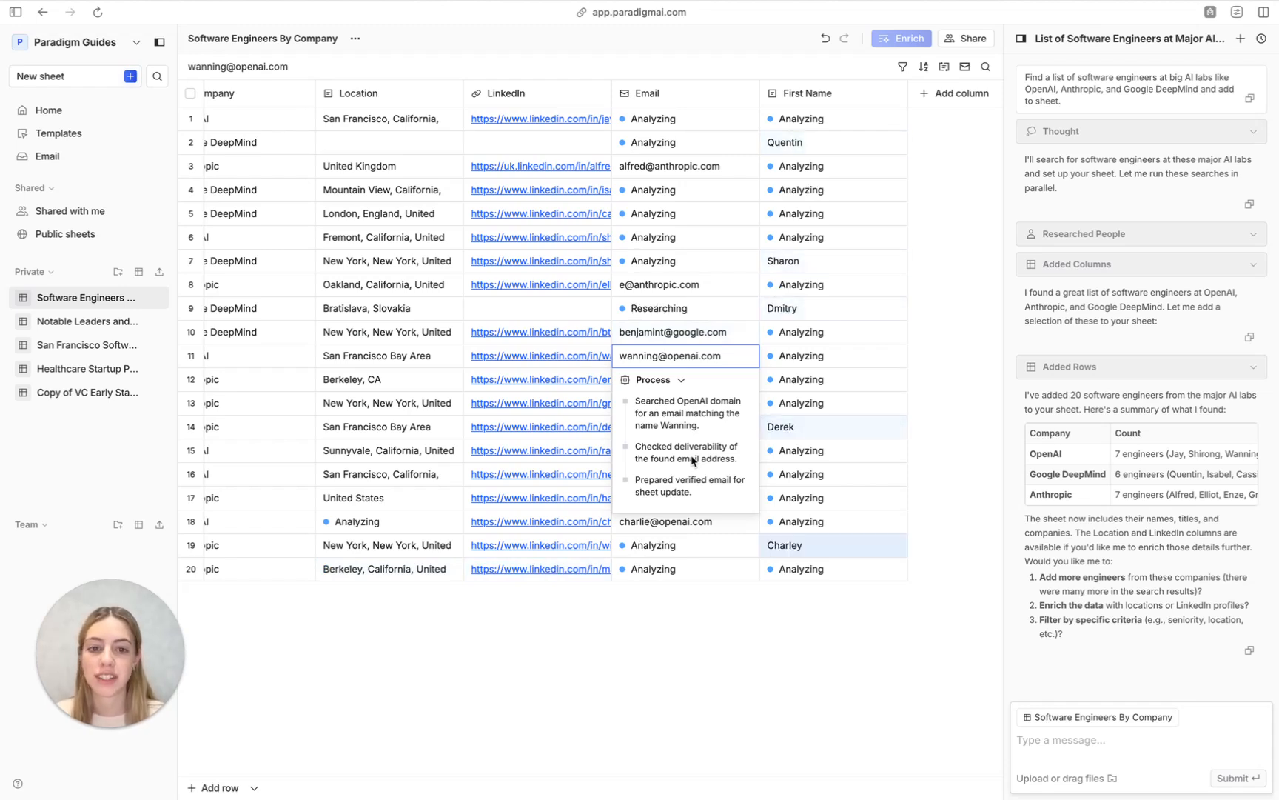
click(825, 247)
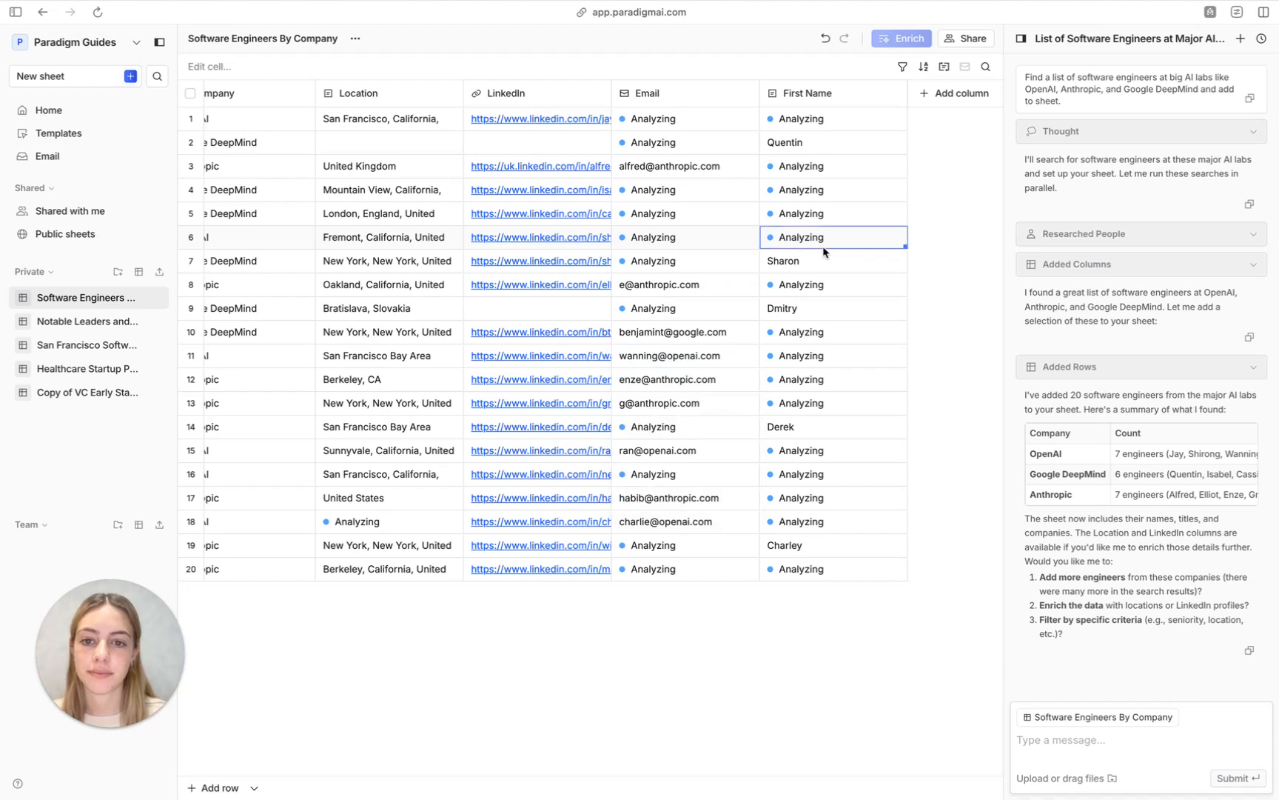
Examine the research process behind the empty LinkedIn cell in row 2 and close its details
scroll(822, 248, left, 1)
click(548, 145)
click(548, 143)
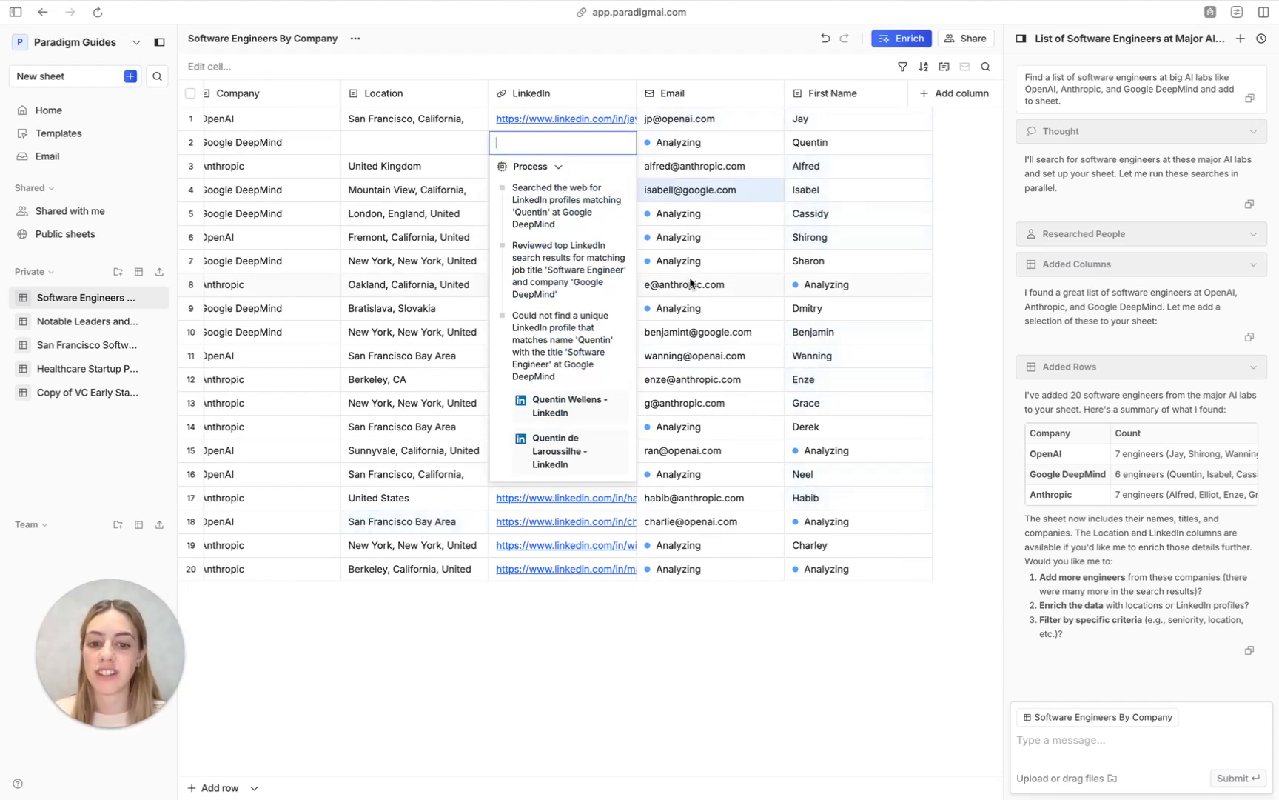
click(690, 283)
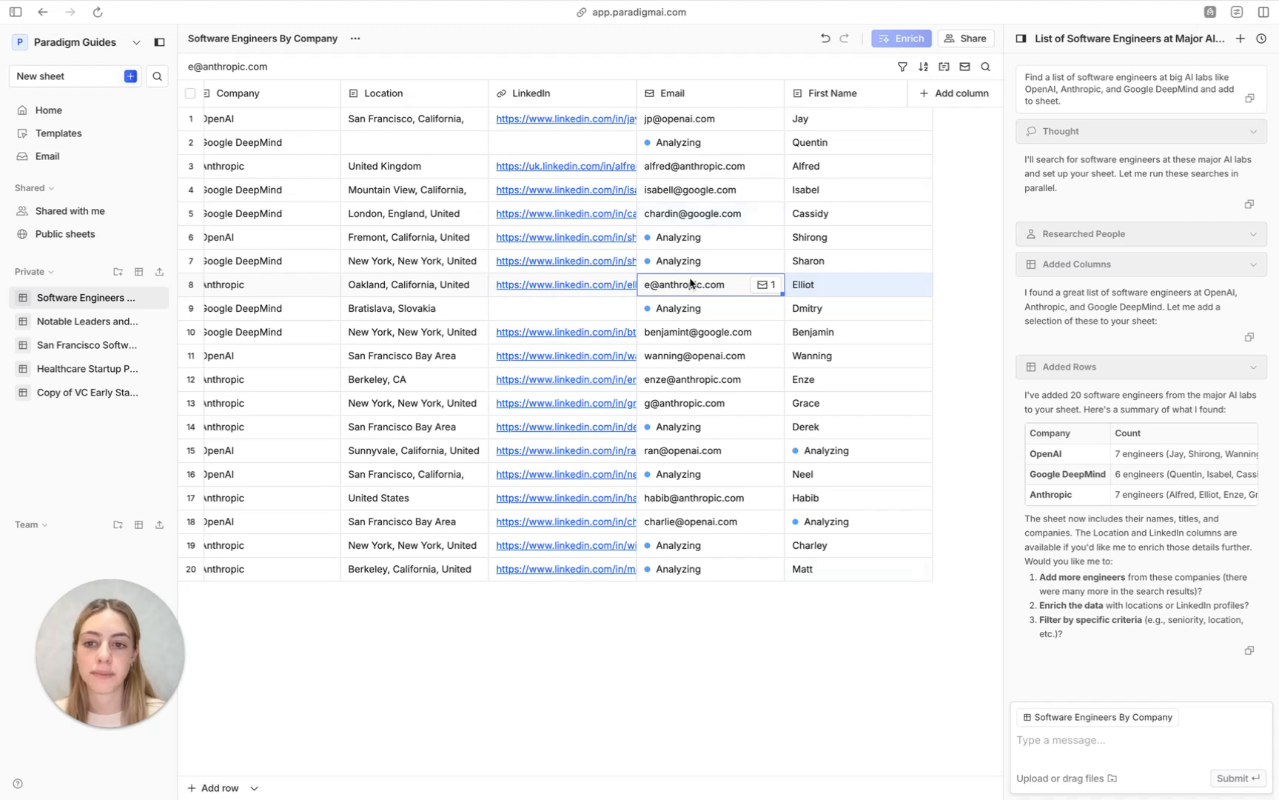
Review the enriched columns and add another blank text column after First Name
scroll(690, 284, left, 5)
scroll(690, 284, left, 3)
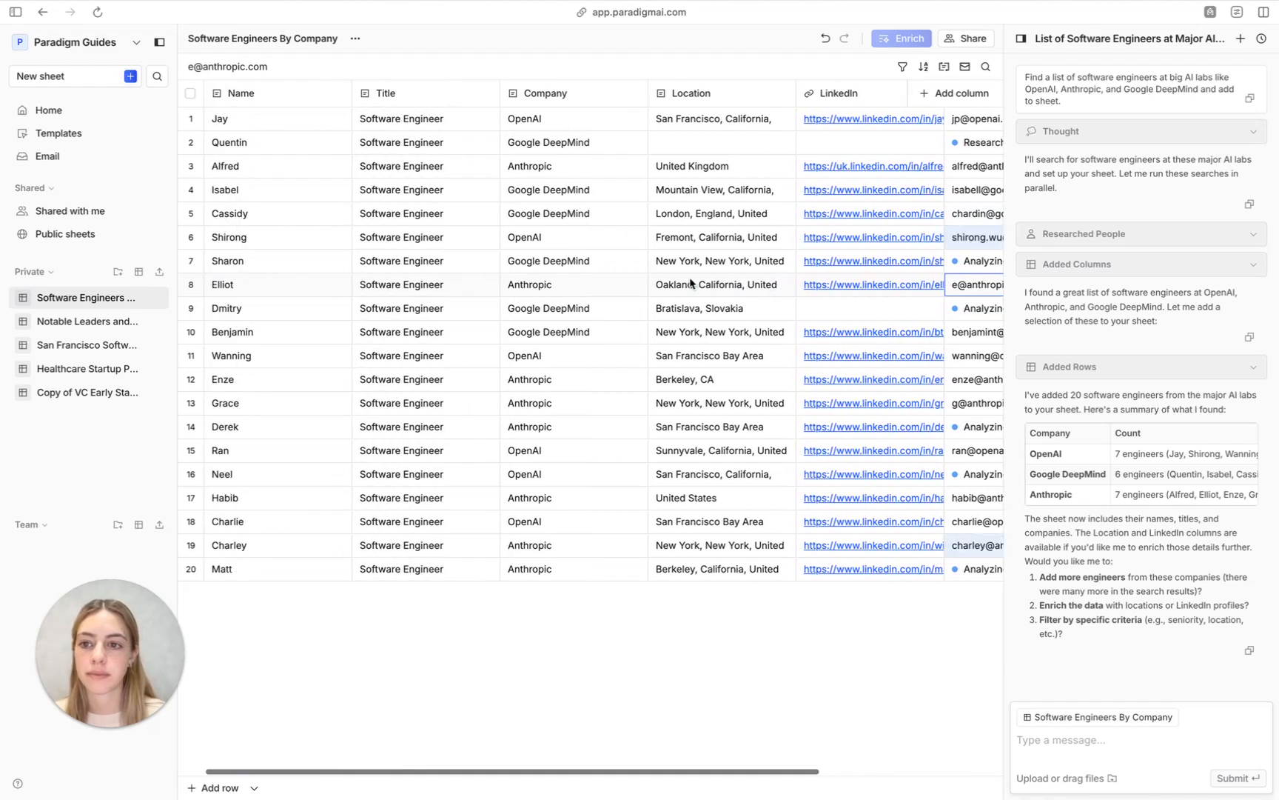
scroll(690, 283, right, 8)
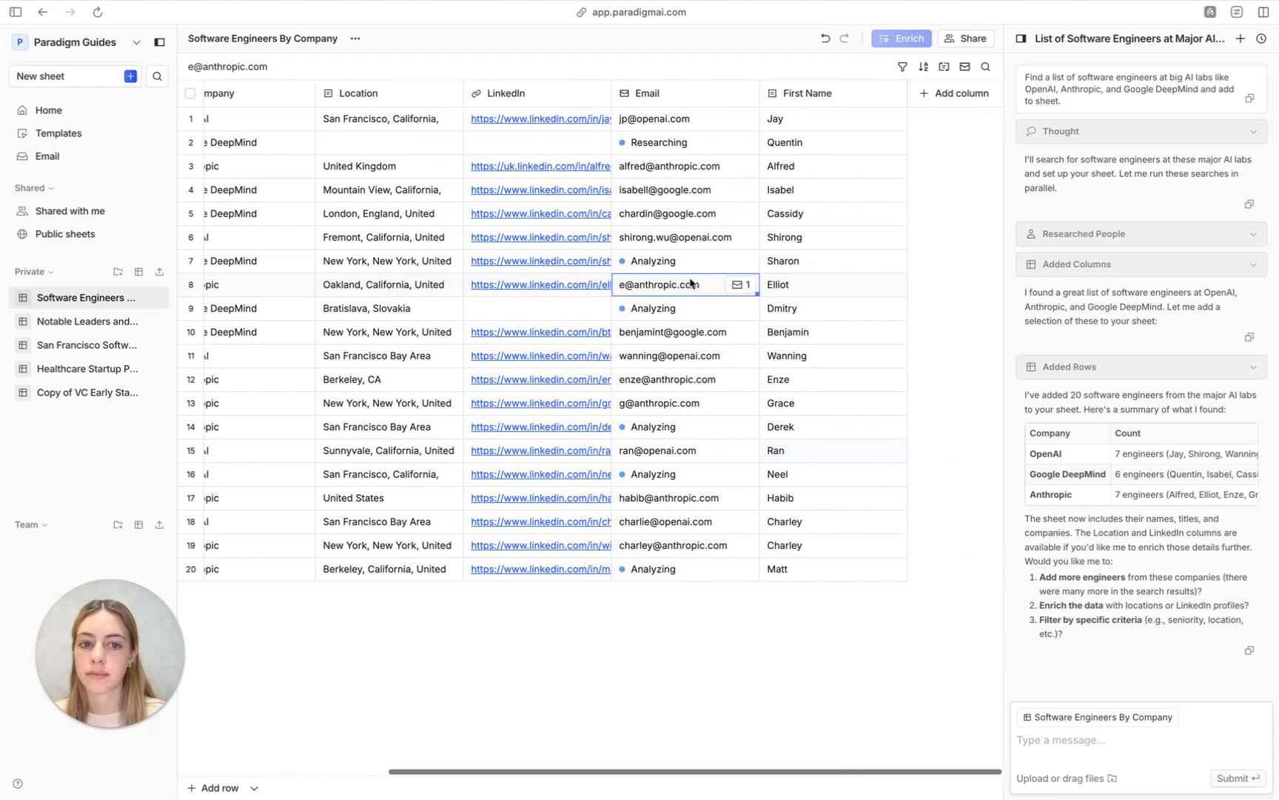
click(922, 98)
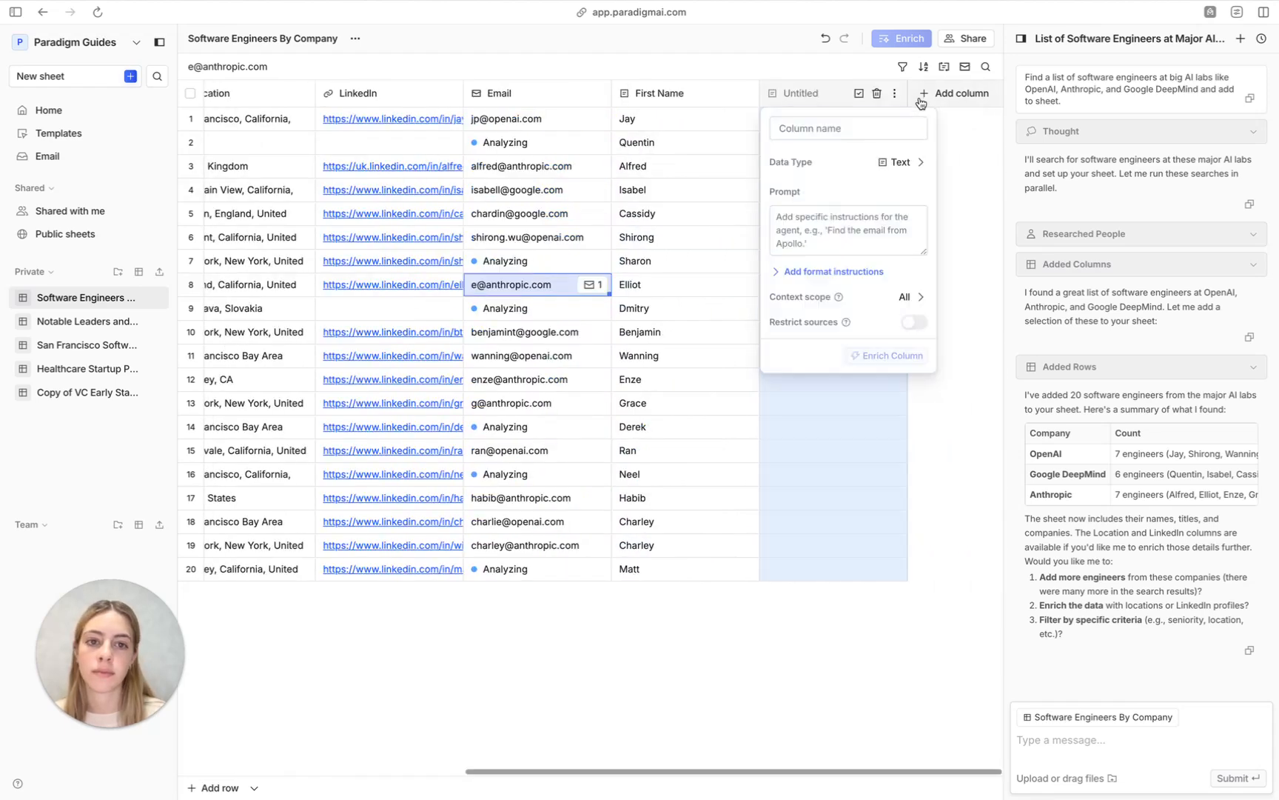
click(822, 128)
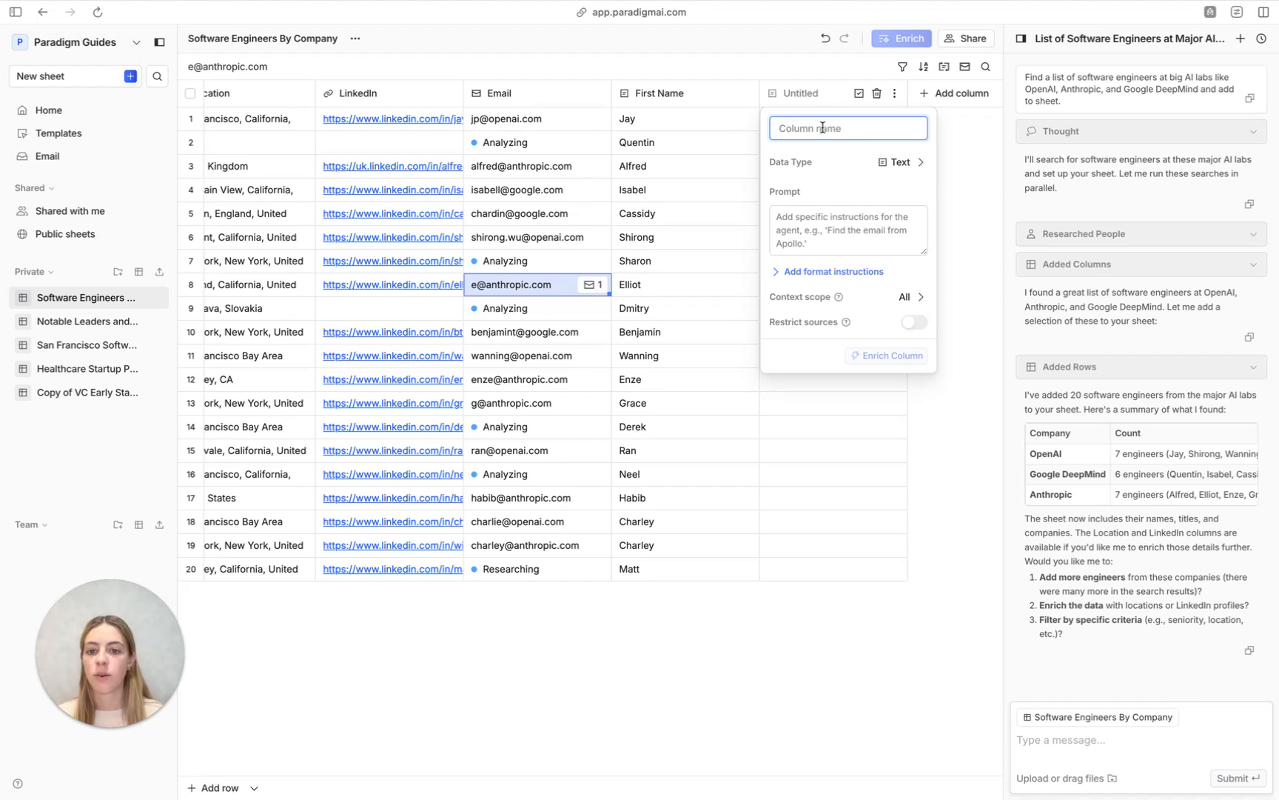
Hide the sidebar and chat, and start a new message to all addresses in the Email column
drag(522, 121, 580, 637)
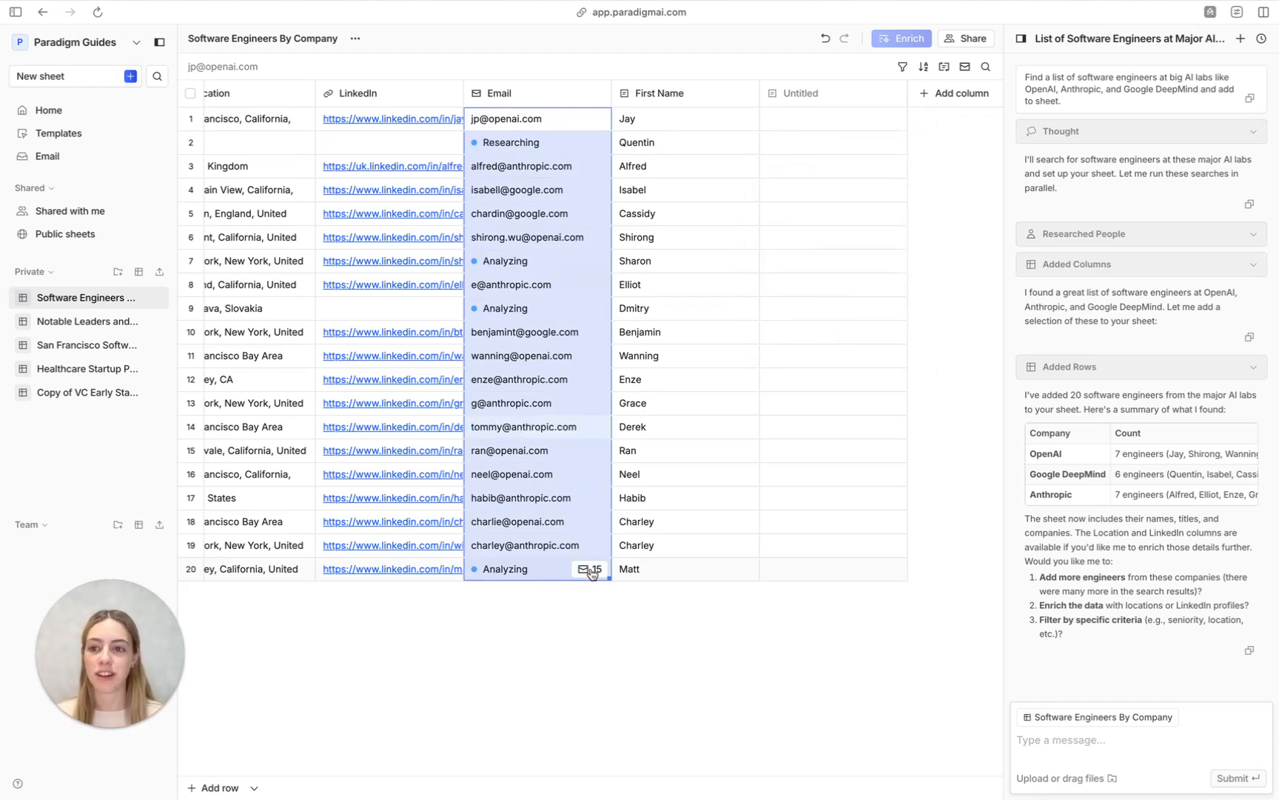
click(159, 42)
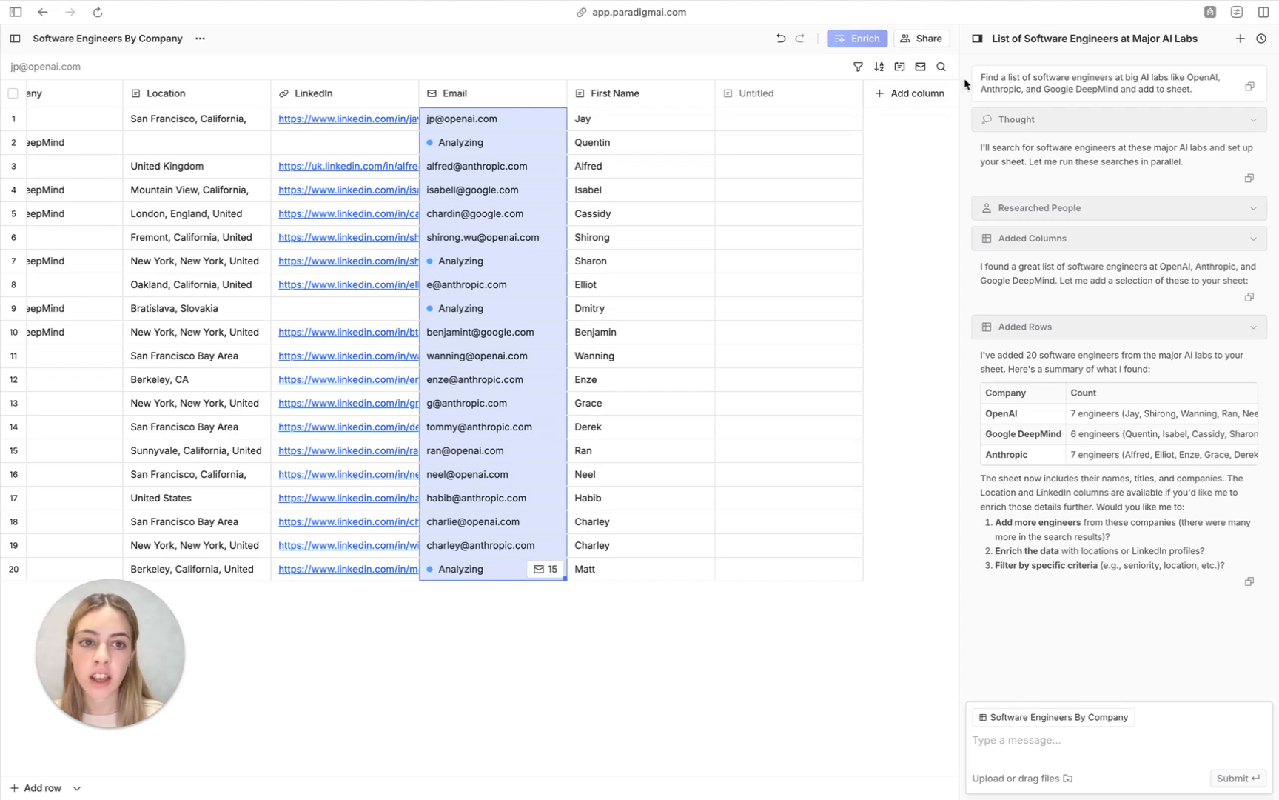
click(977, 38)
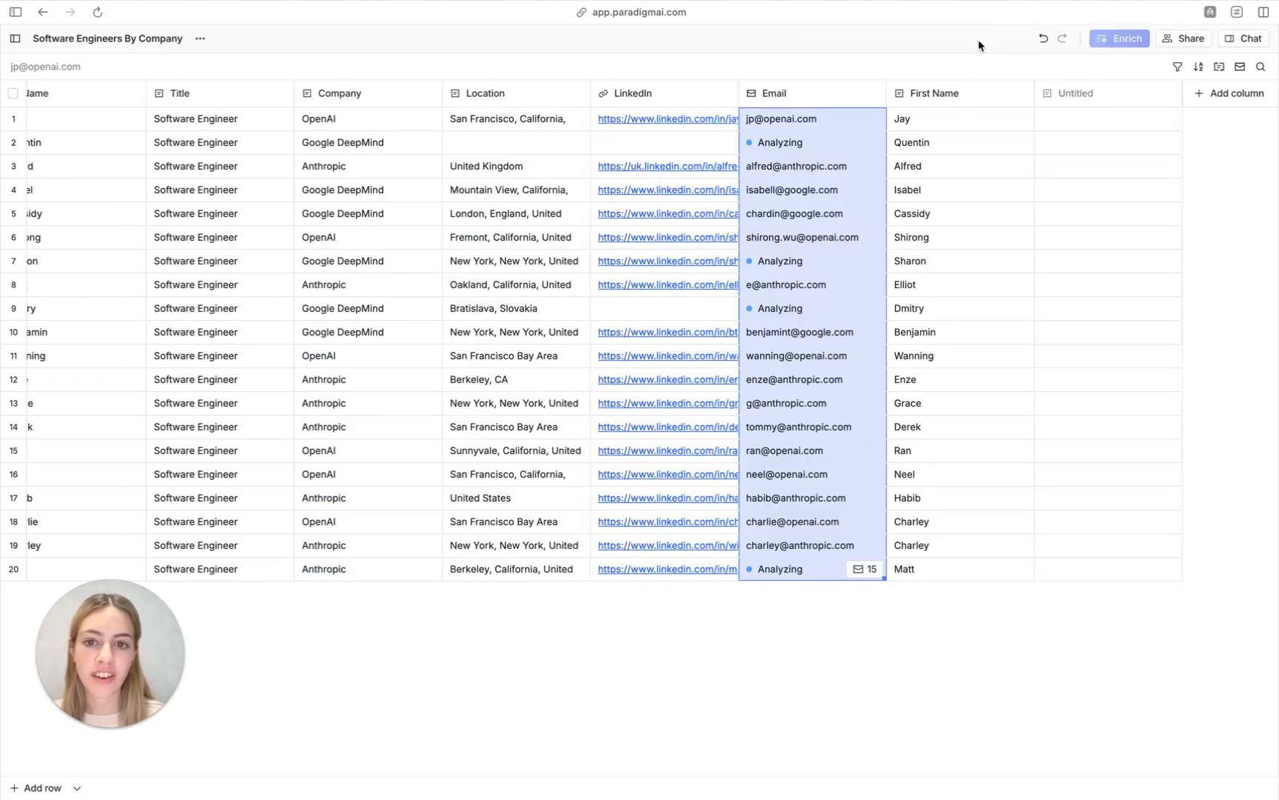
click(871, 569)
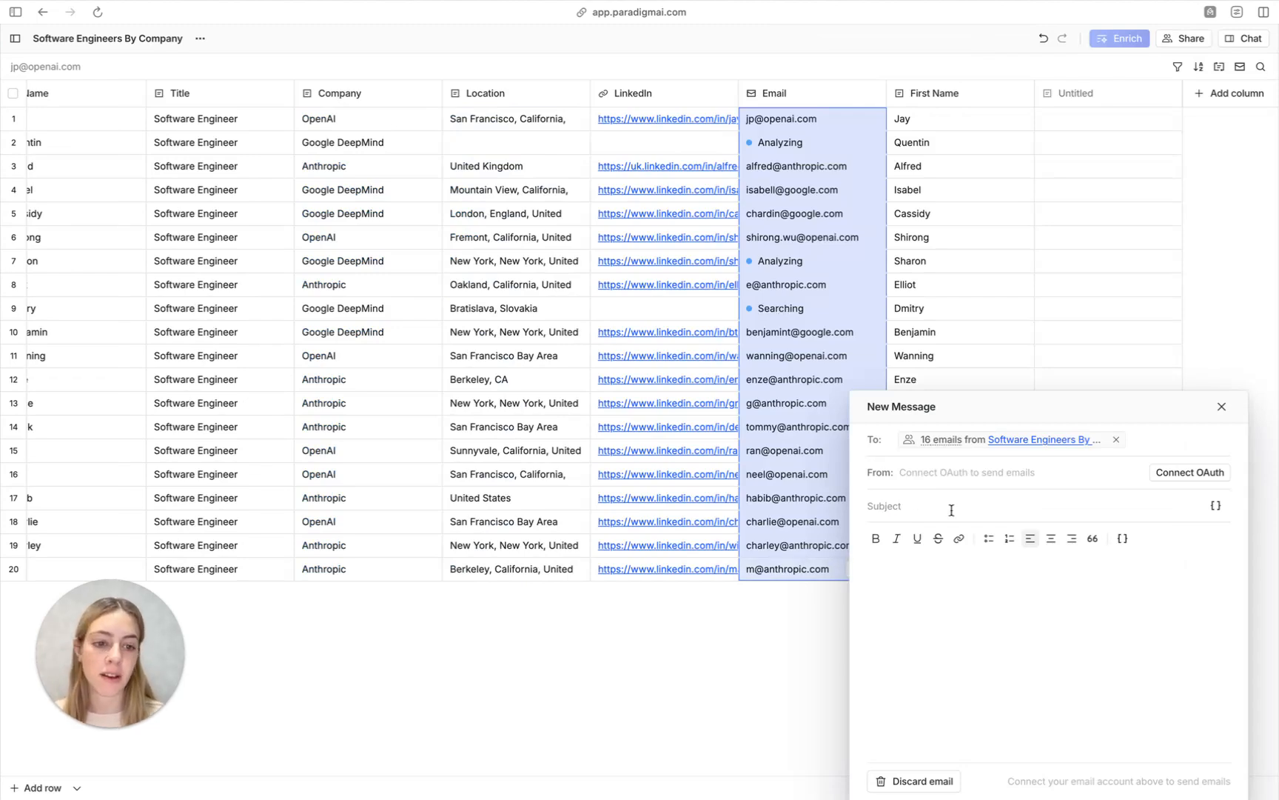
Expand the new message's recipient list to review every address, and collapse it again
mouse_move(933, 445)
click(1012, 528)
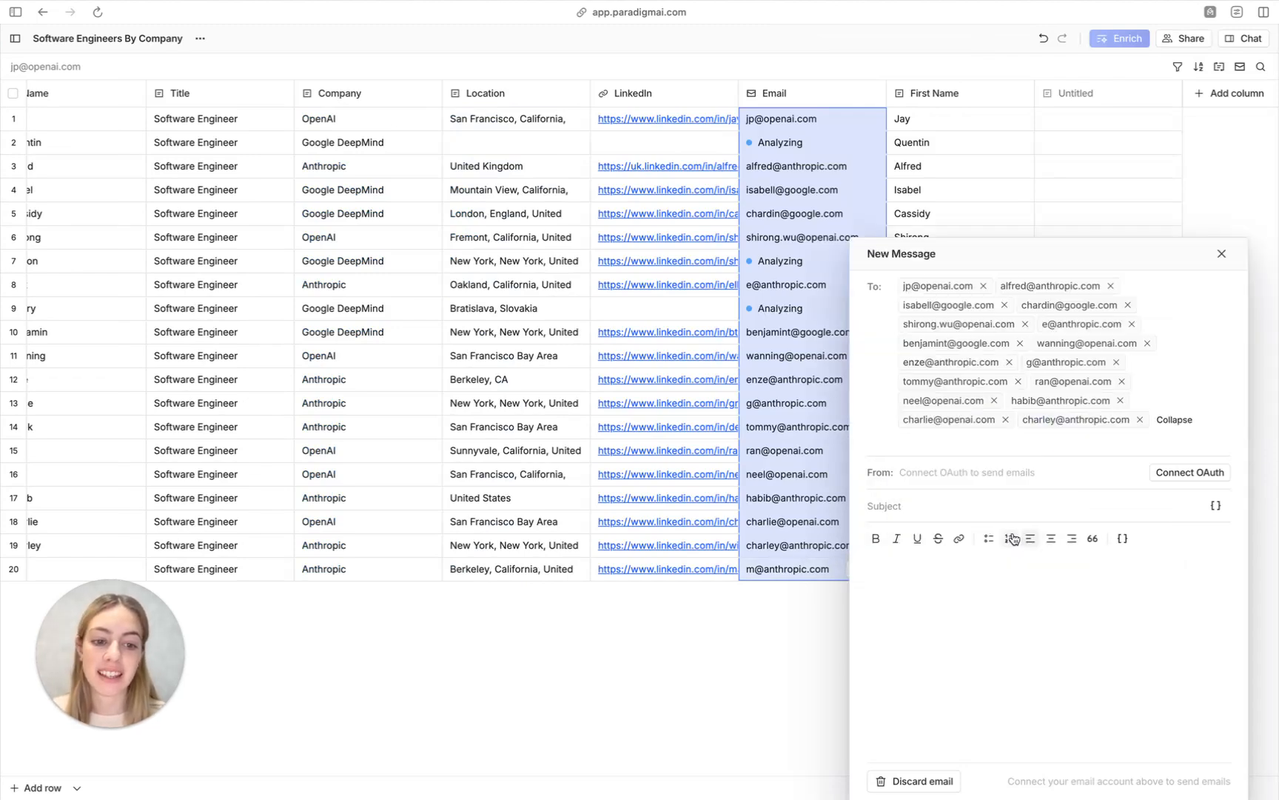
click(1178, 427)
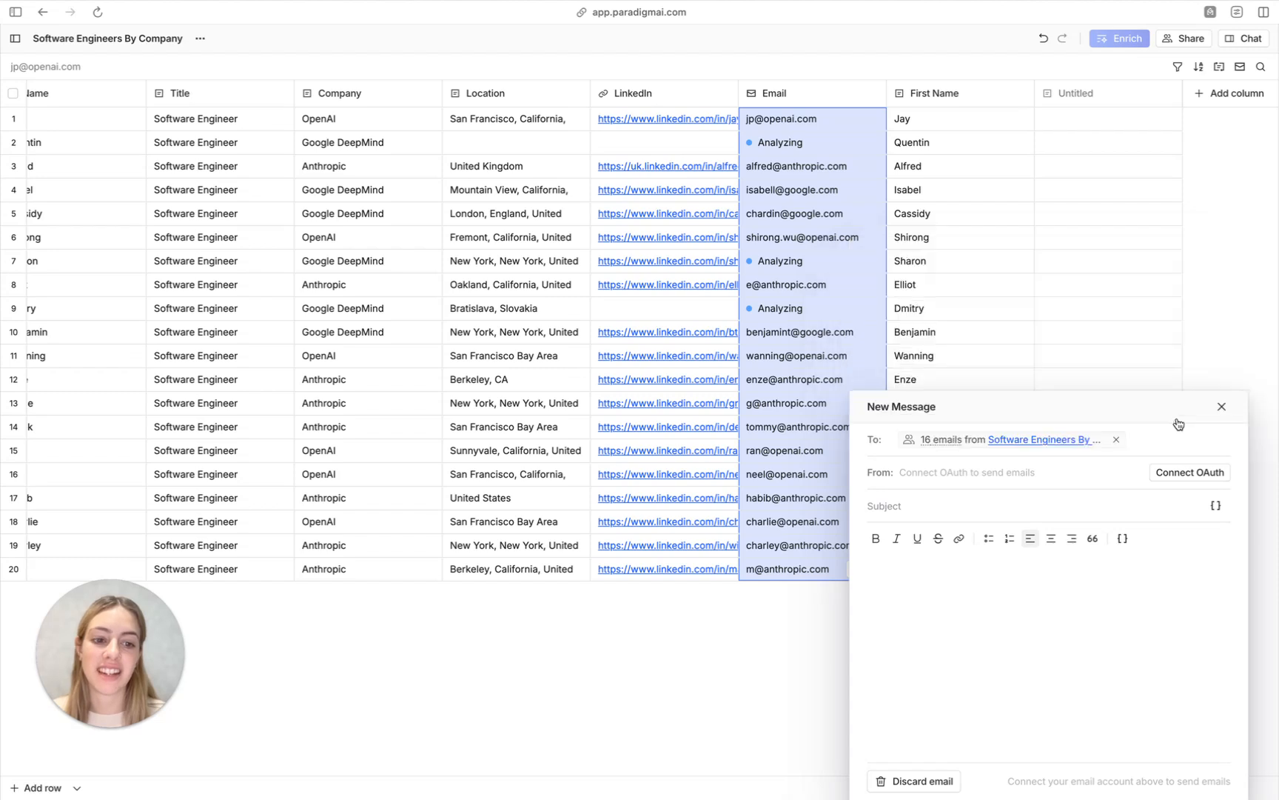
mouse_move(1011, 440)
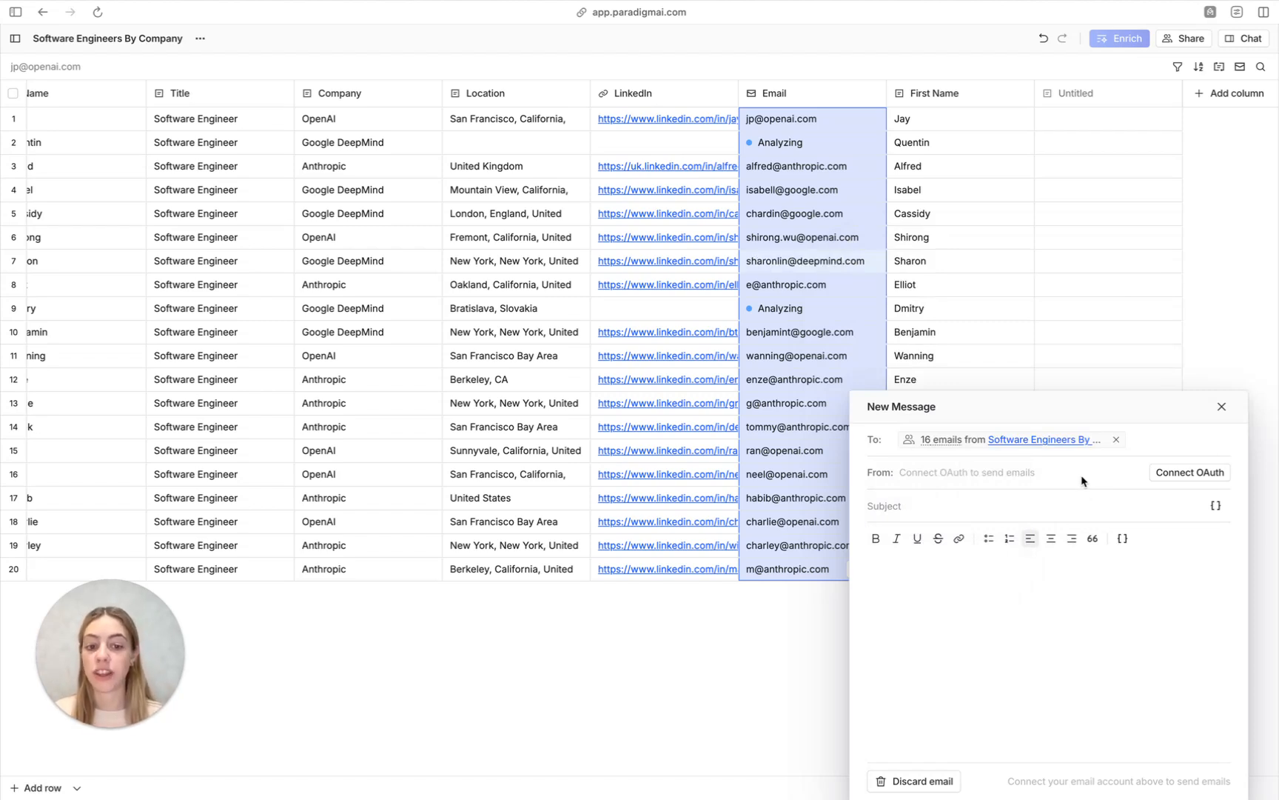
Connect a Google Suite account as the message's sender and allow Paradigm to view and send its email
click(1168, 473)
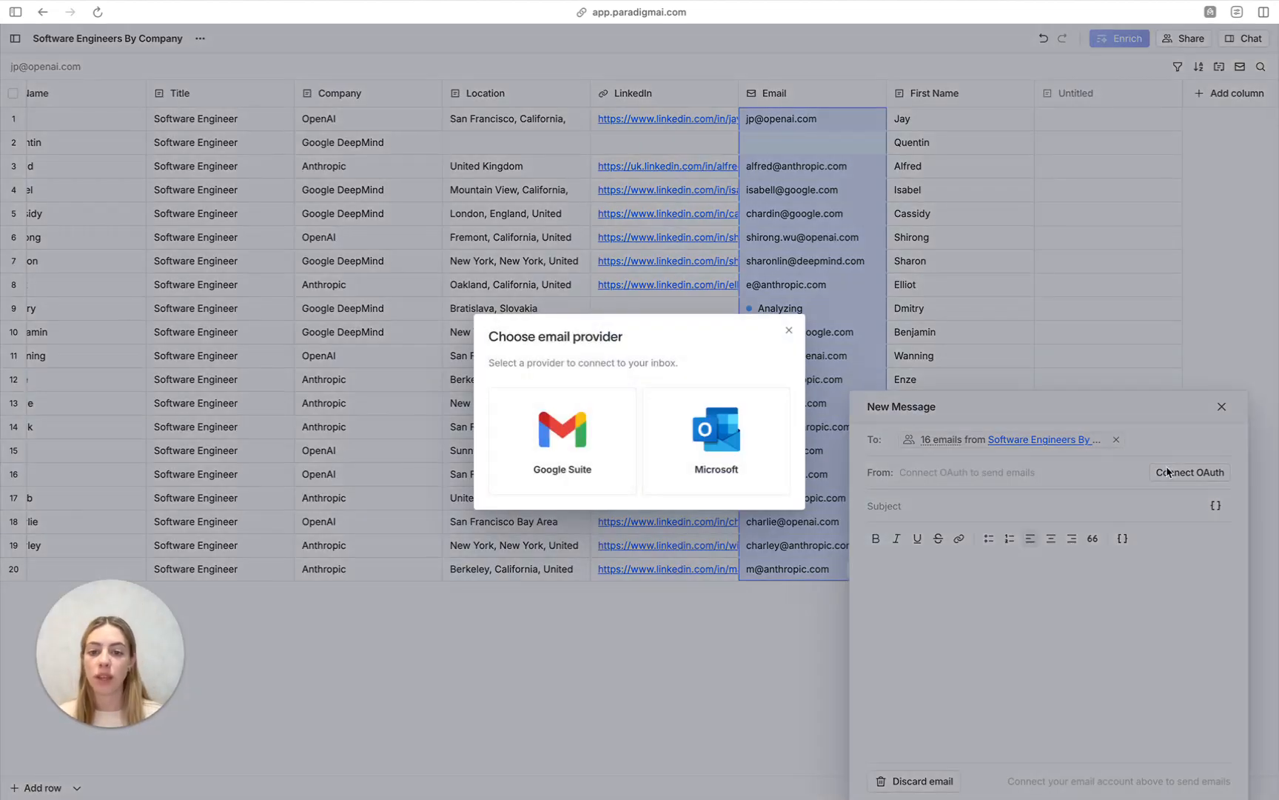
click(559, 415)
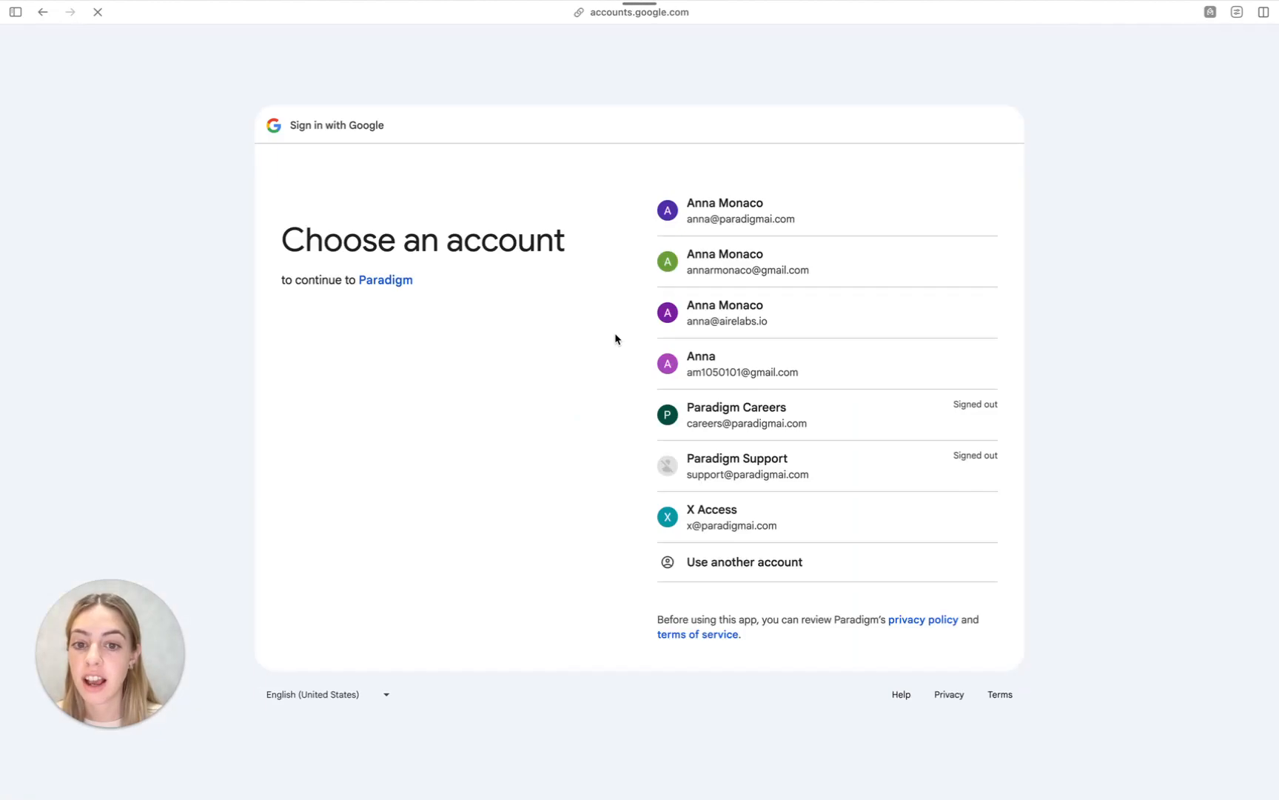
click(722, 202)
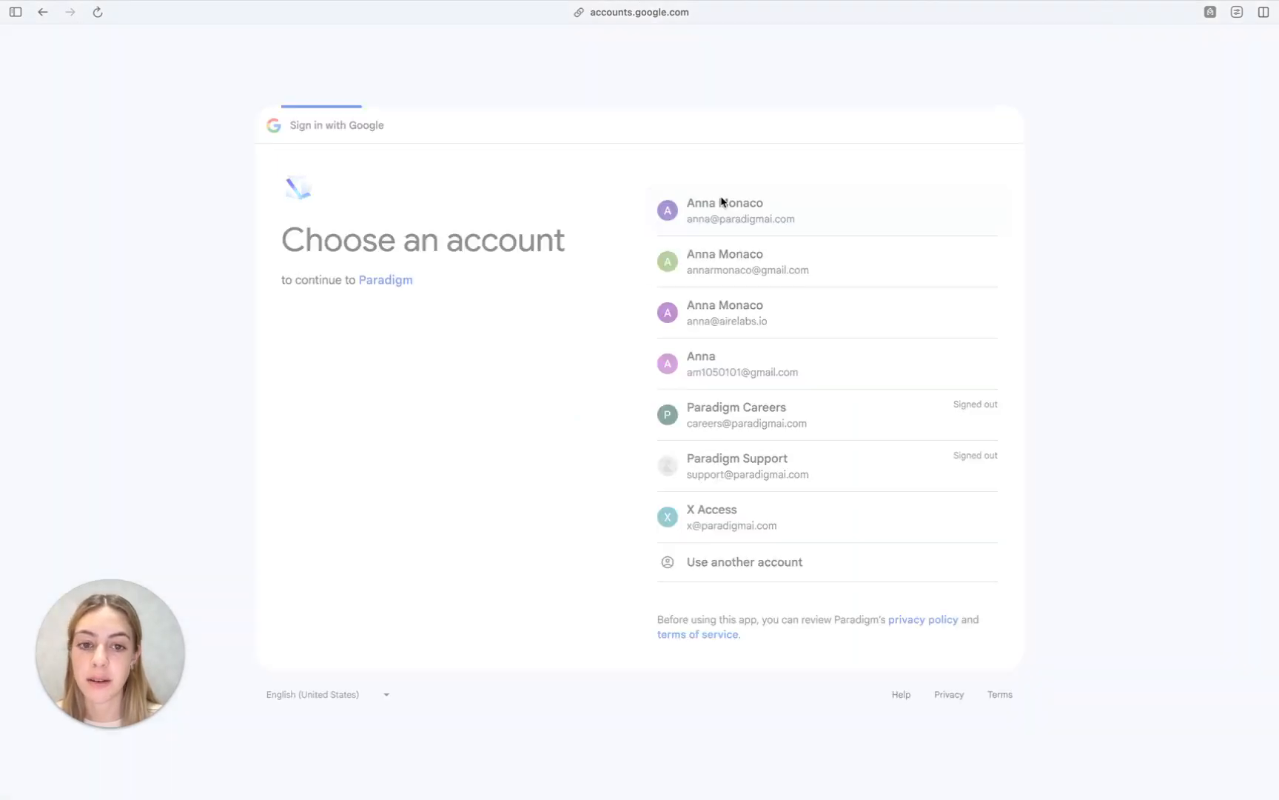
click(902, 511)
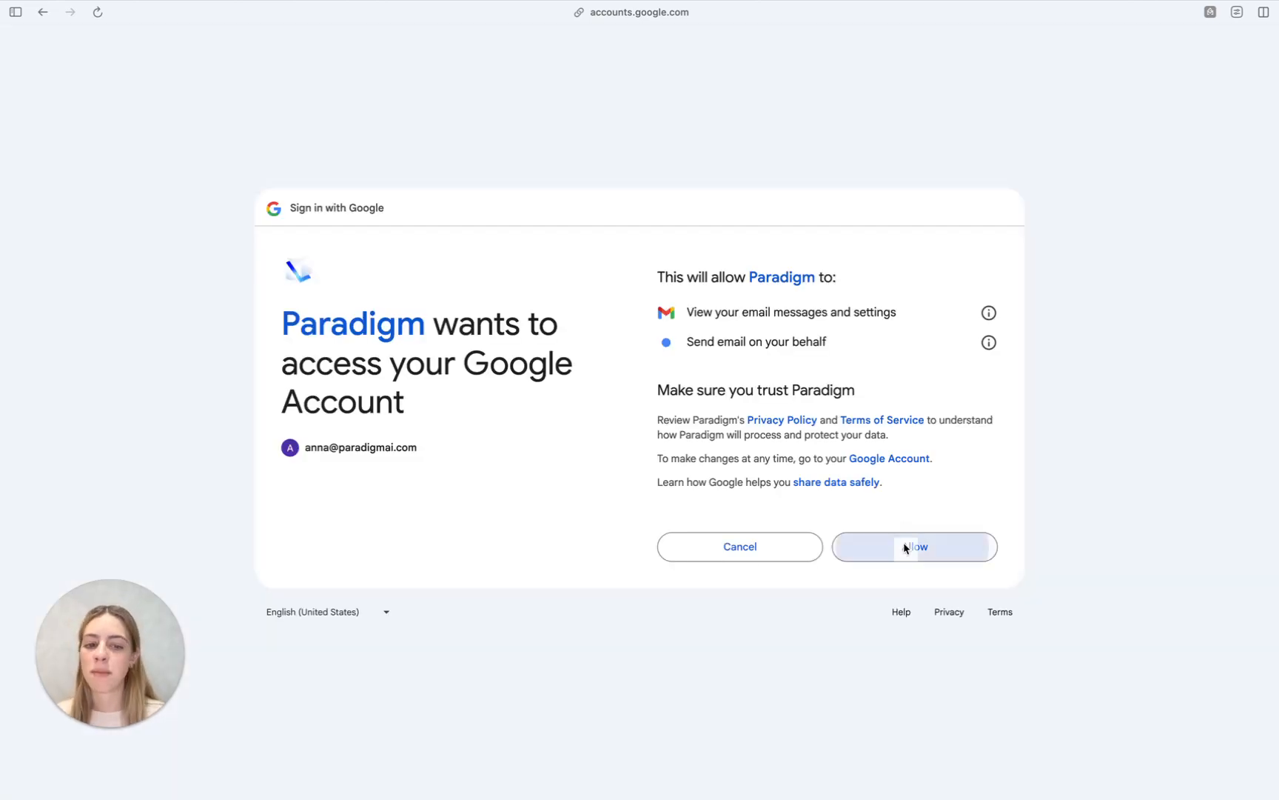
click(904, 543)
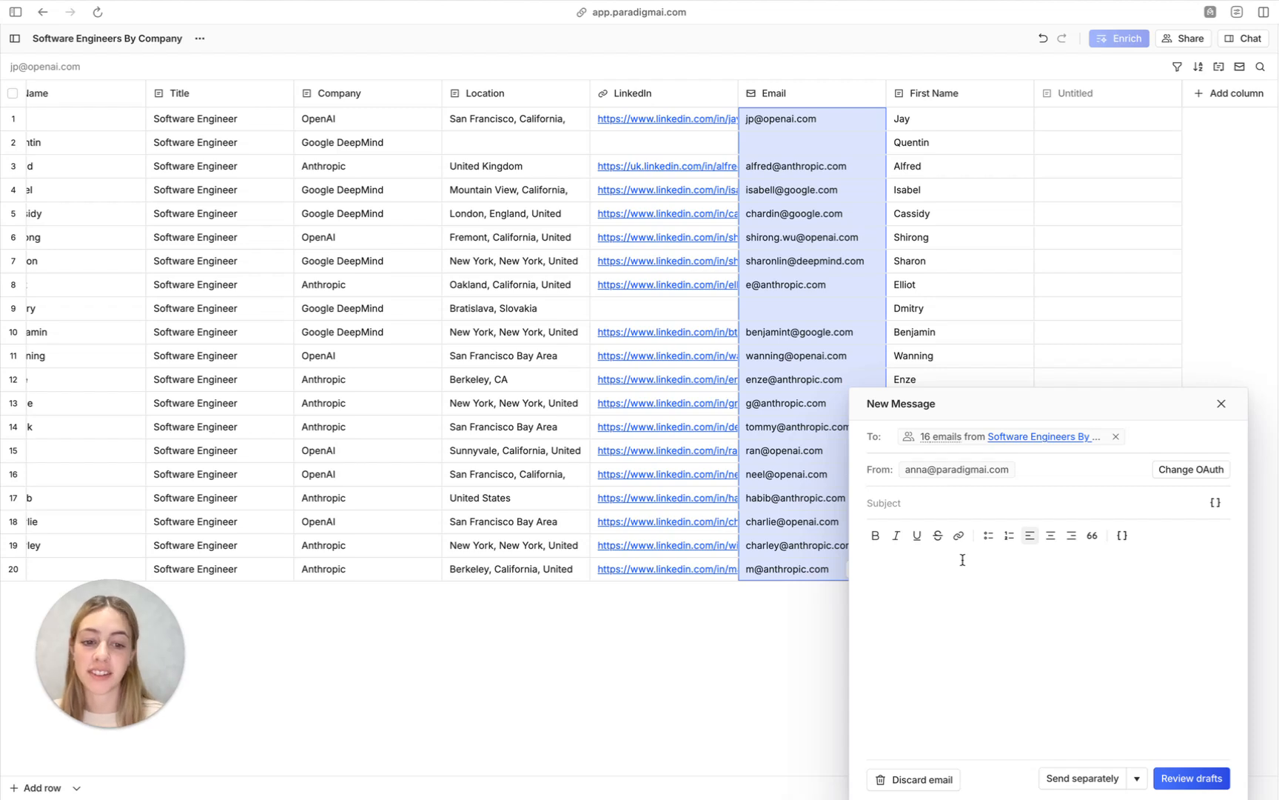
Set the message subject to "Reaching Out" and open the list of variables available for the subject
click(985, 504)
text(Reaching Out)
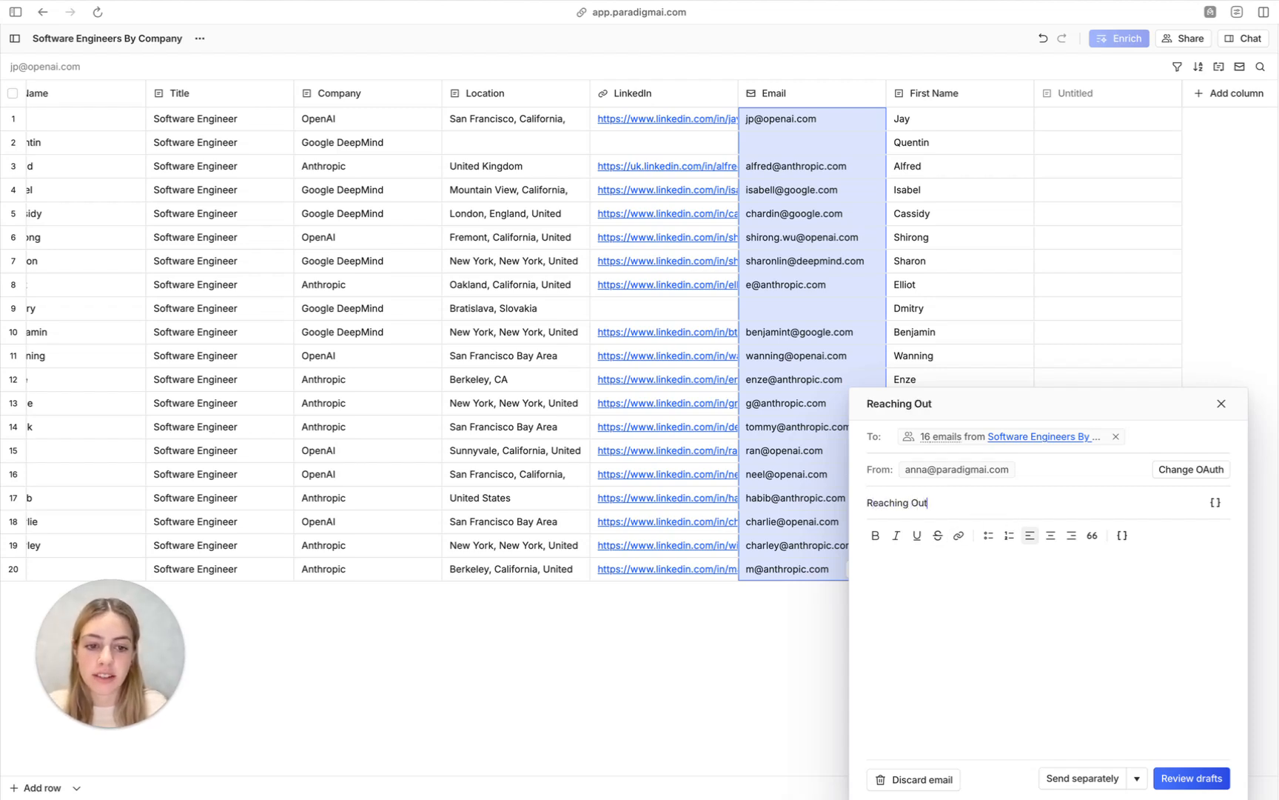
click(1215, 502)
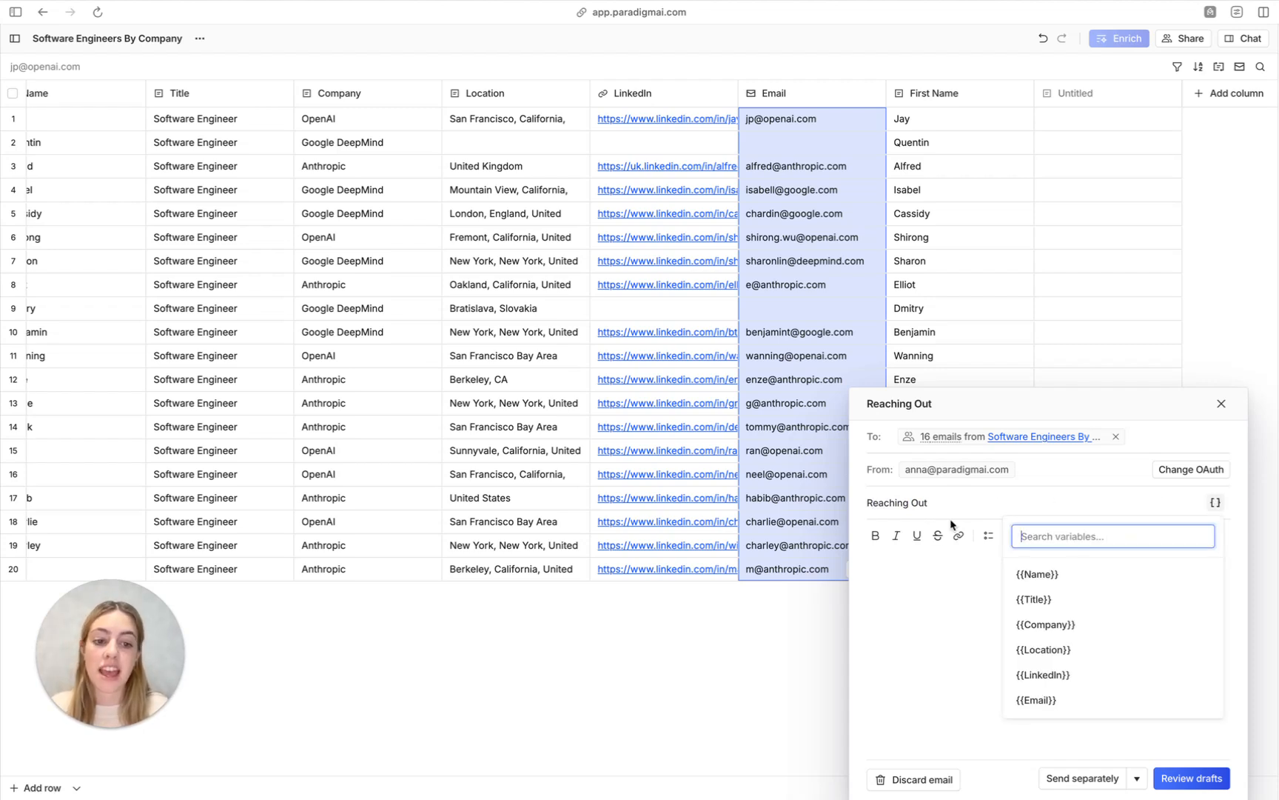
Start the message body with the greeting "Hi {{First Name}}," using the First Name column variable, followed by a blank line
click(909, 583)
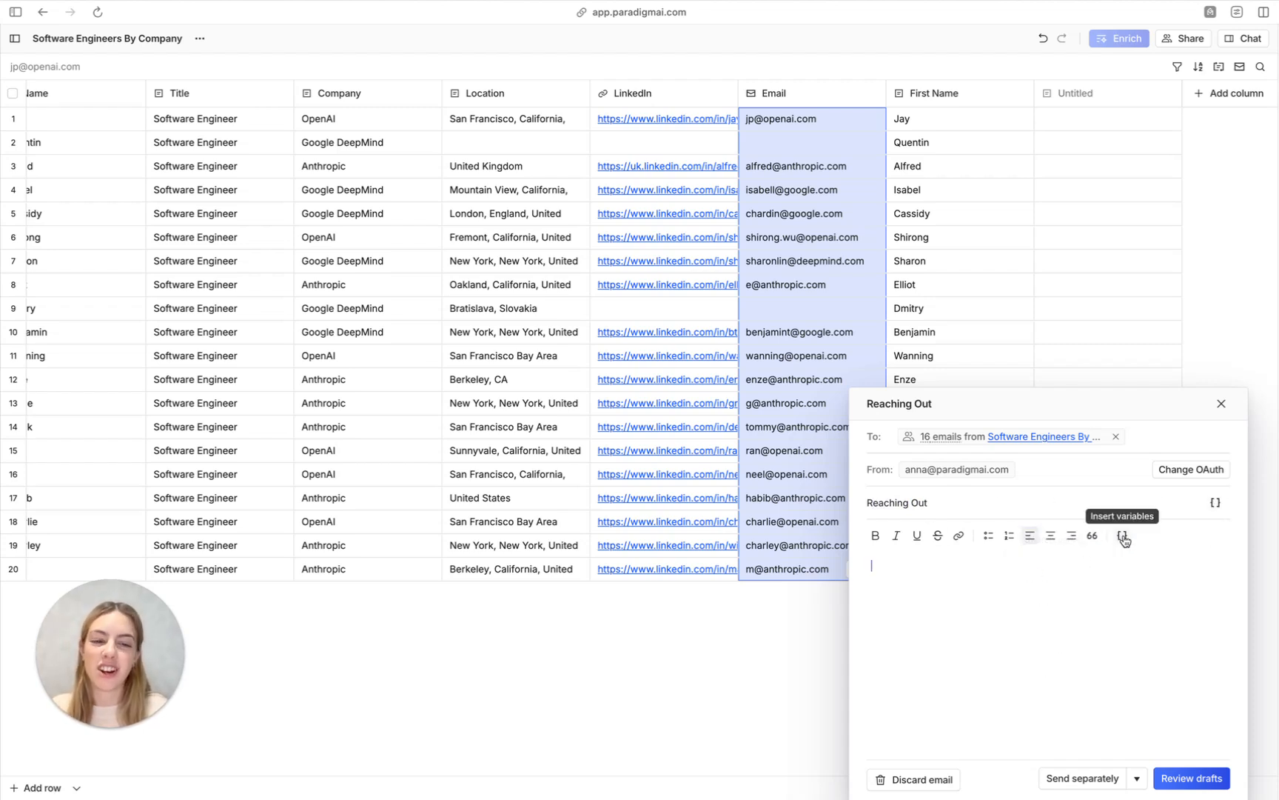
text(Hi)
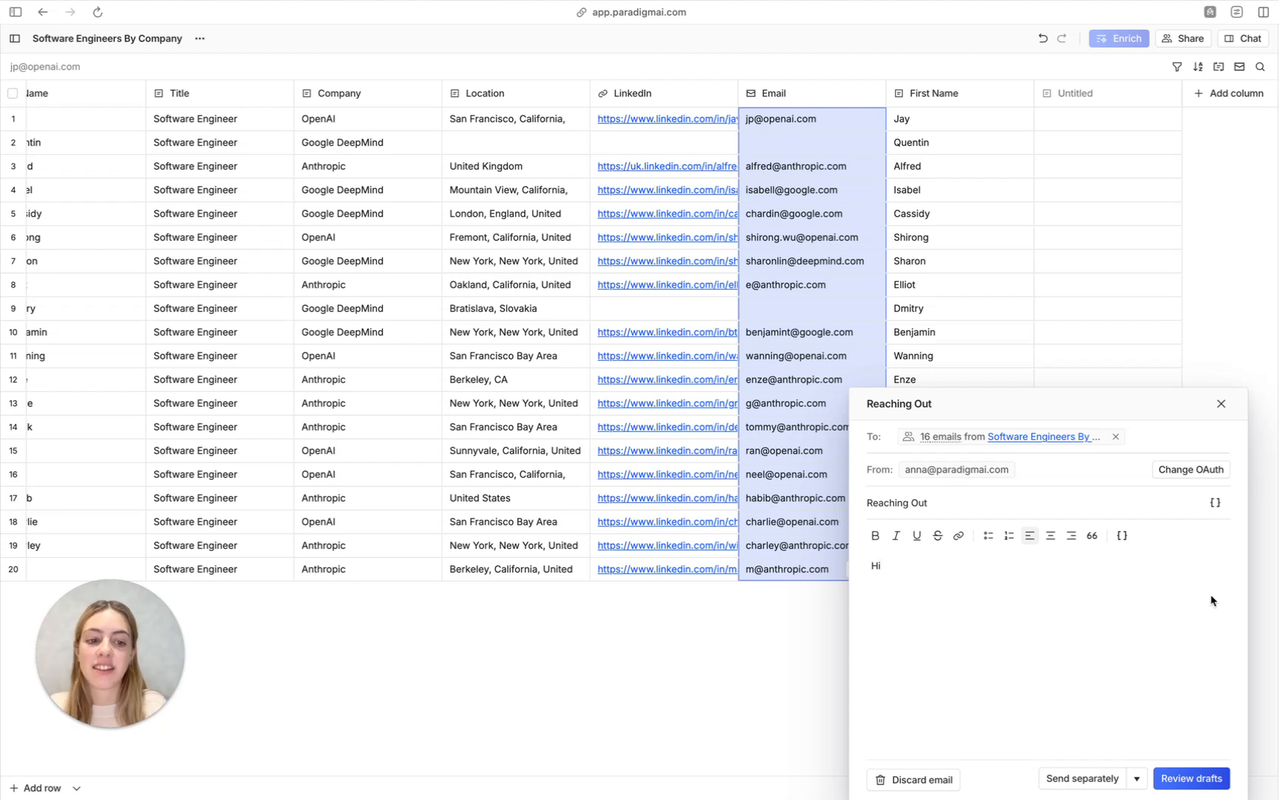
click(1122, 534)
scroll(1083, 692, down, 1)
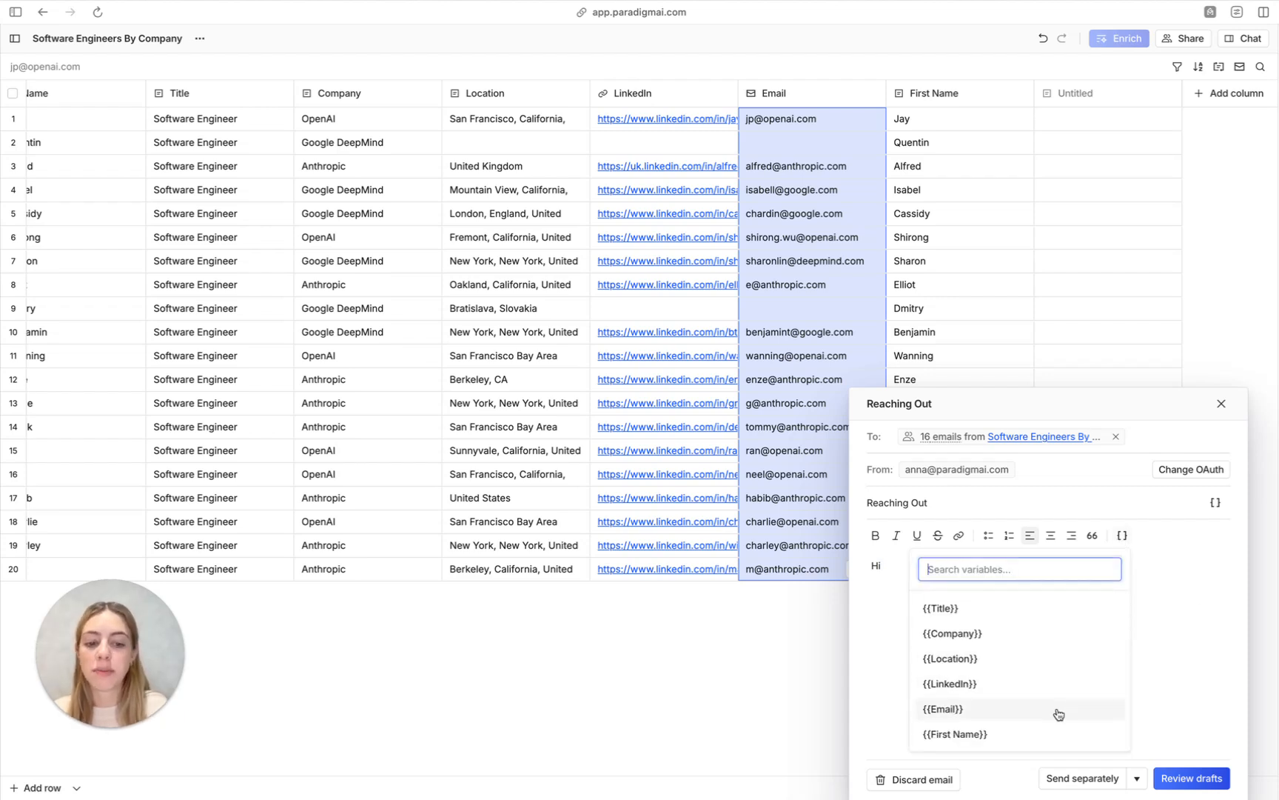
click(1042, 734)
text(,)
key(Return)
key(Return)
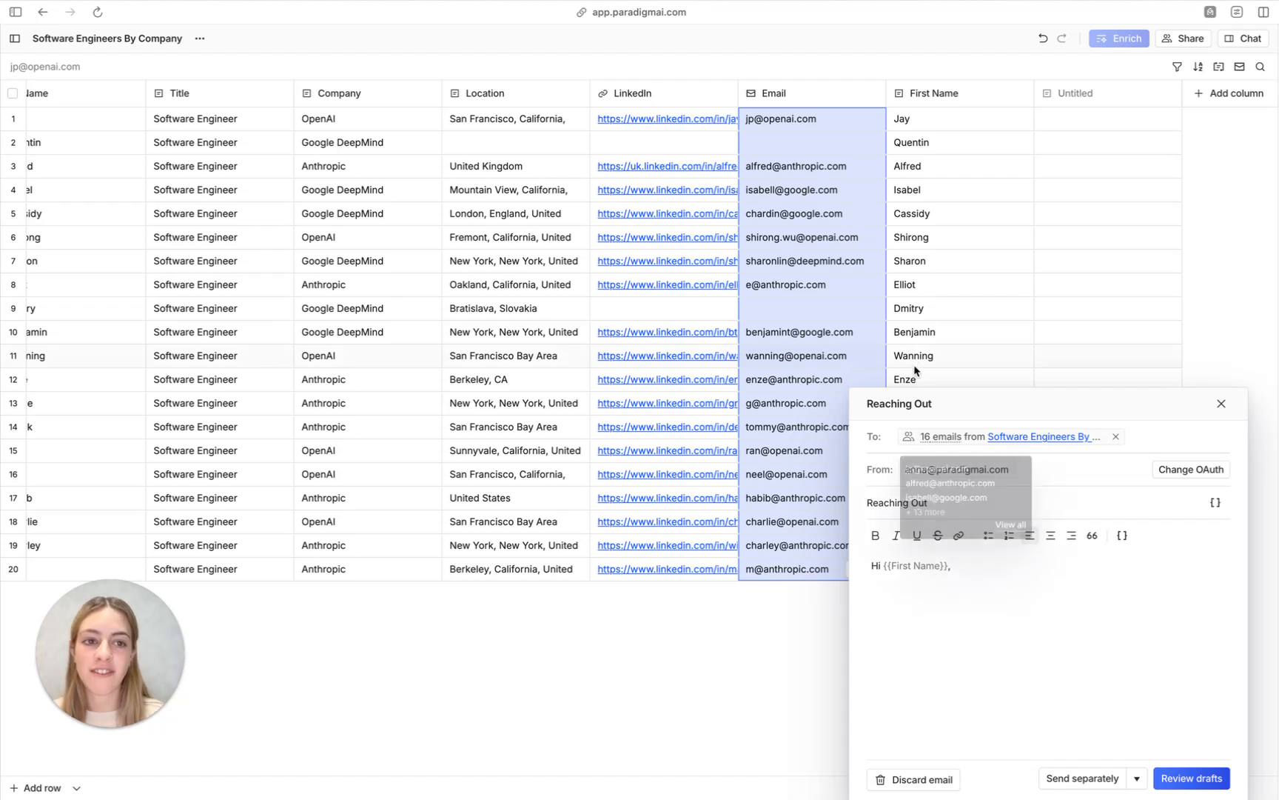
Name the untitled column after First Name "Personalization Sentence"
click(1068, 96)
click(1064, 128)
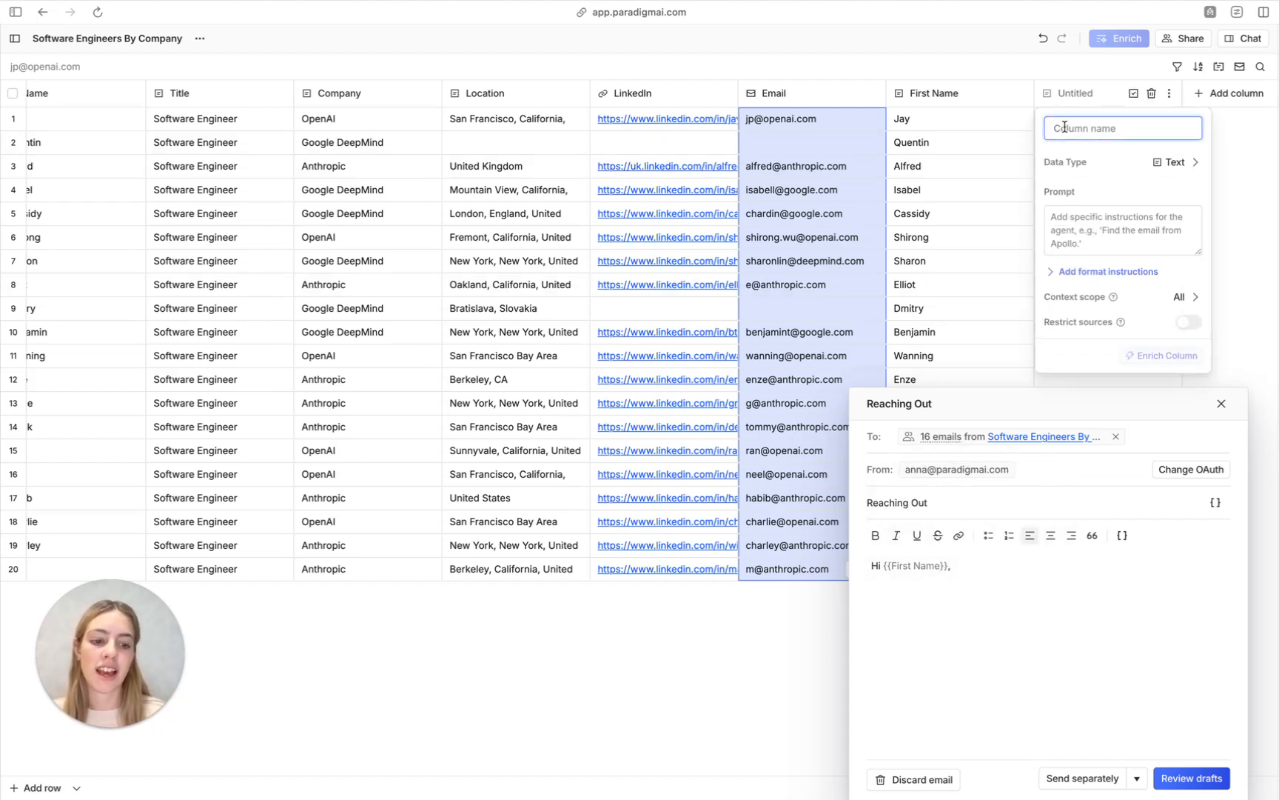
text(Personali)
text(zation Sent)
text(ence)
click(1039, 474)
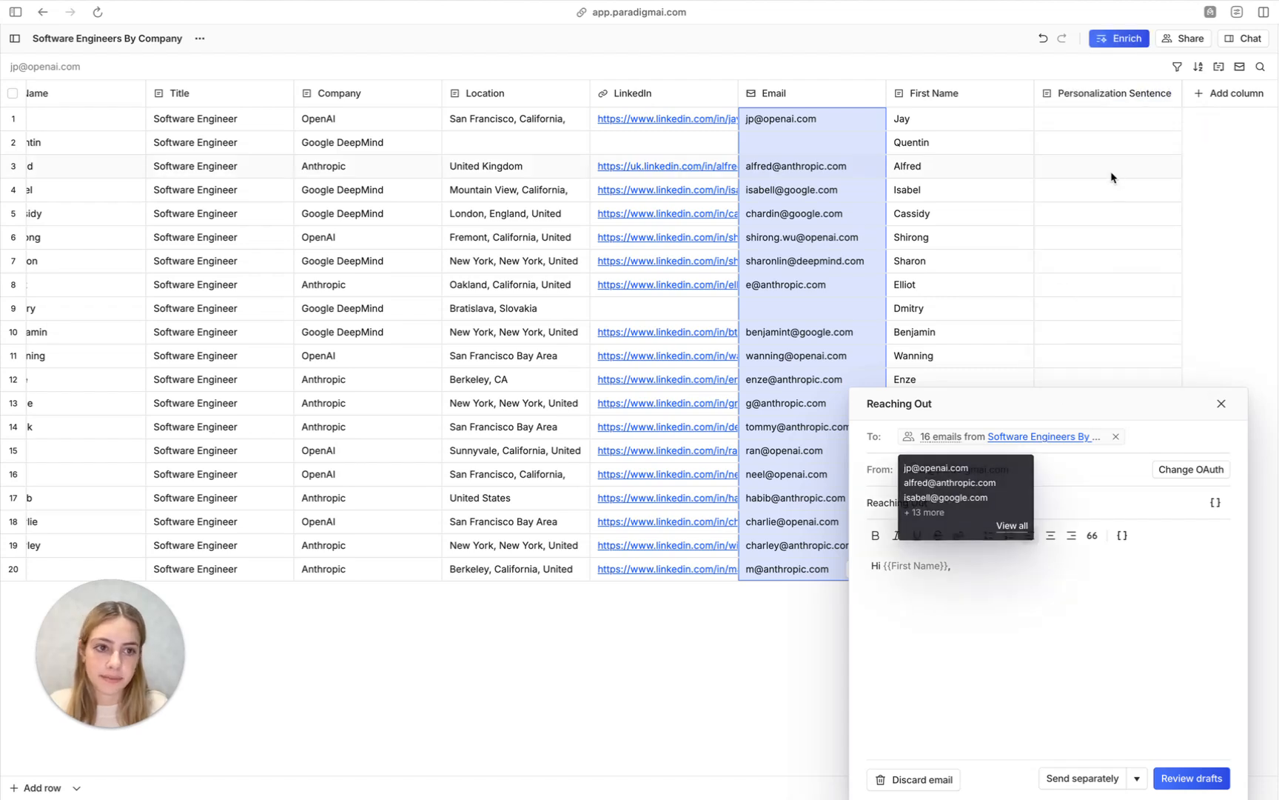
Begin the Personalization Sentence column's prompt with "Write one sentence in the following format: I saw you"
click(1069, 101)
click(1079, 214)
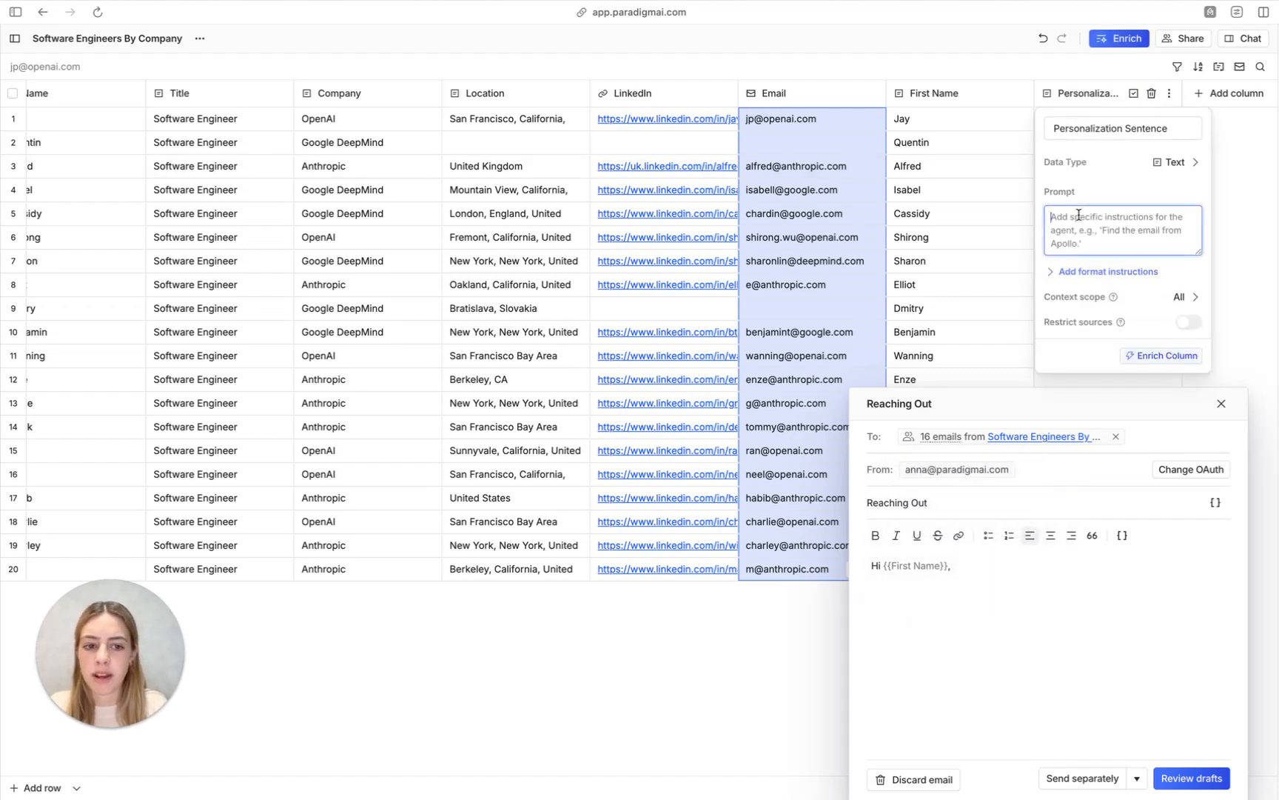
text(Write one s)
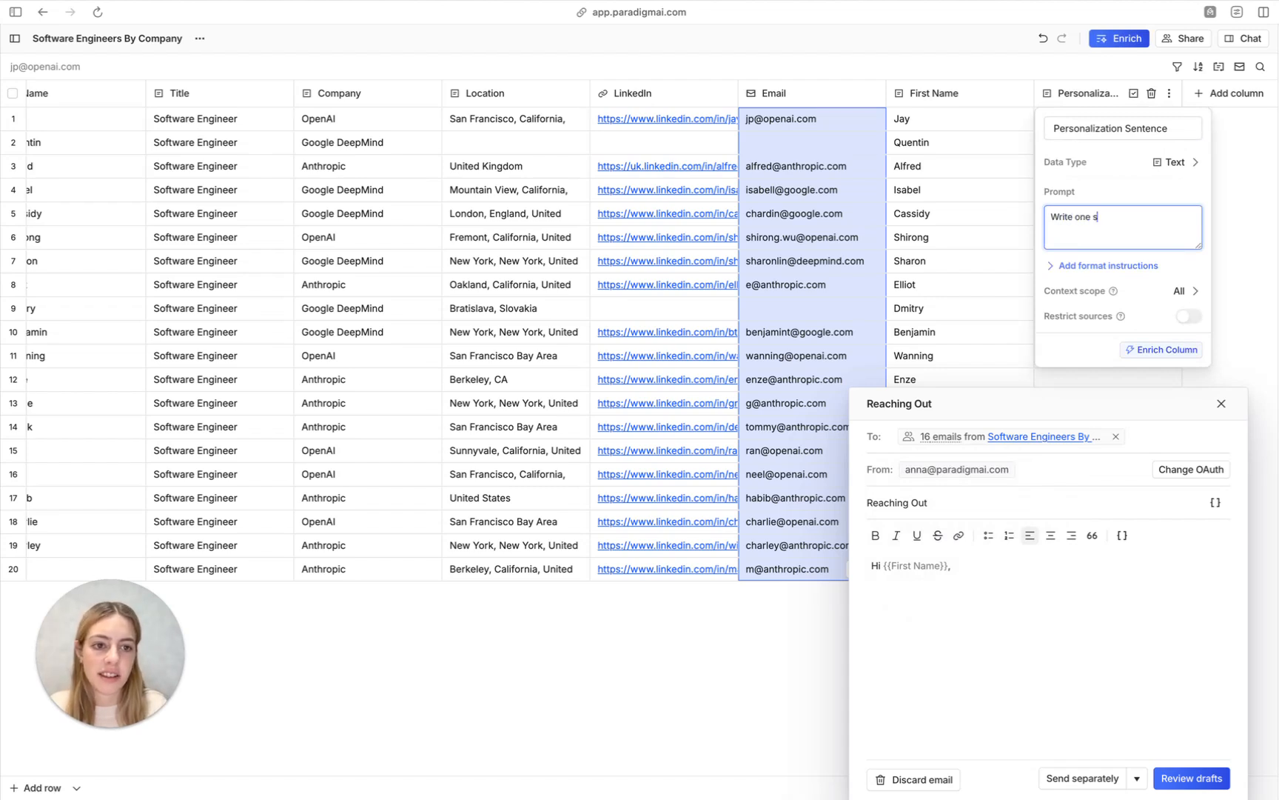
text(entence in teh)
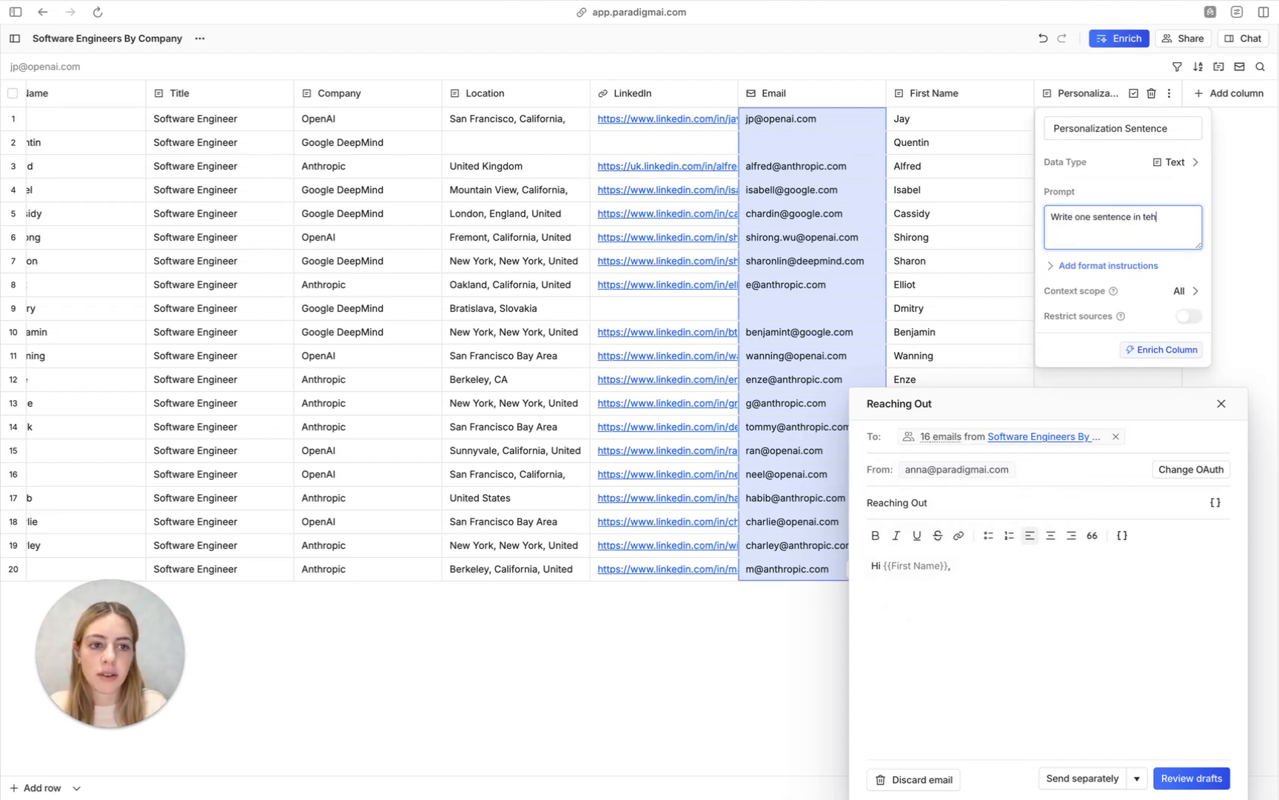
key(BackSpace)
key(BackSpace)
text(he followin)
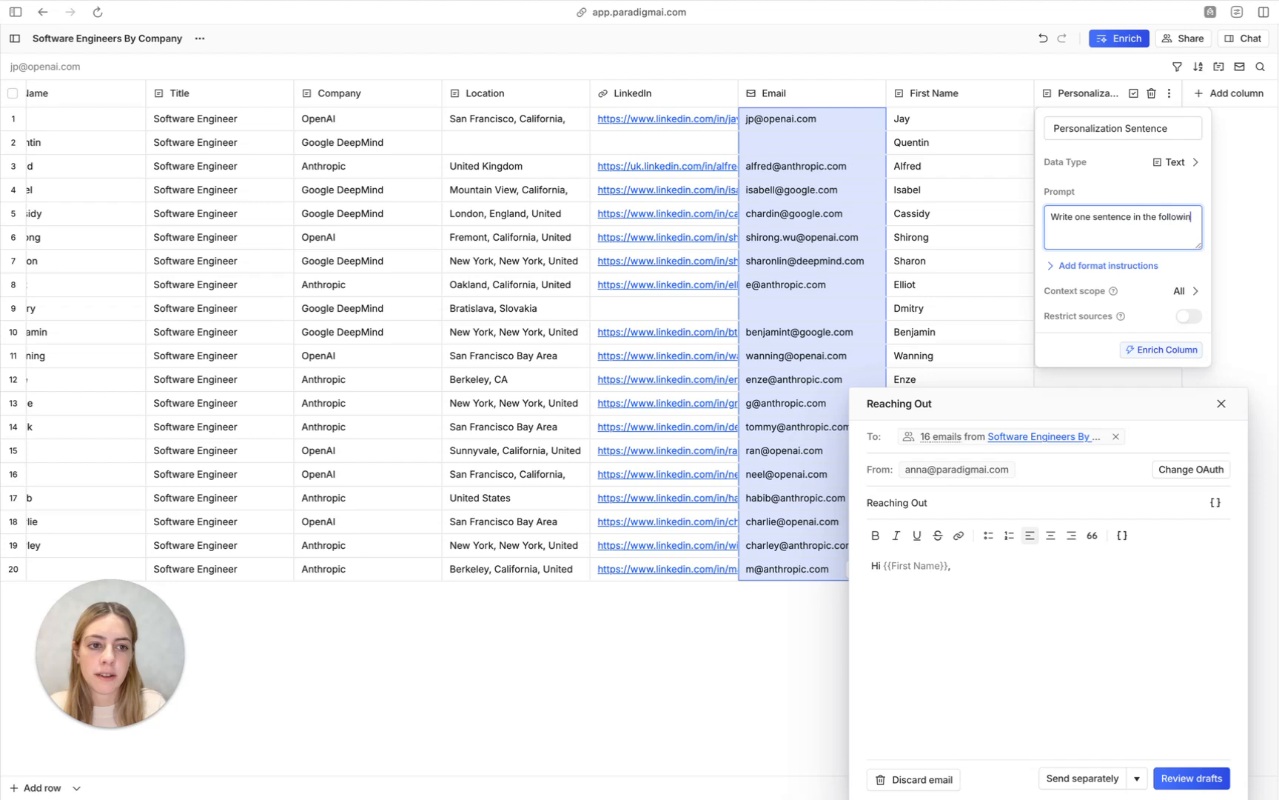
text(g format: I)
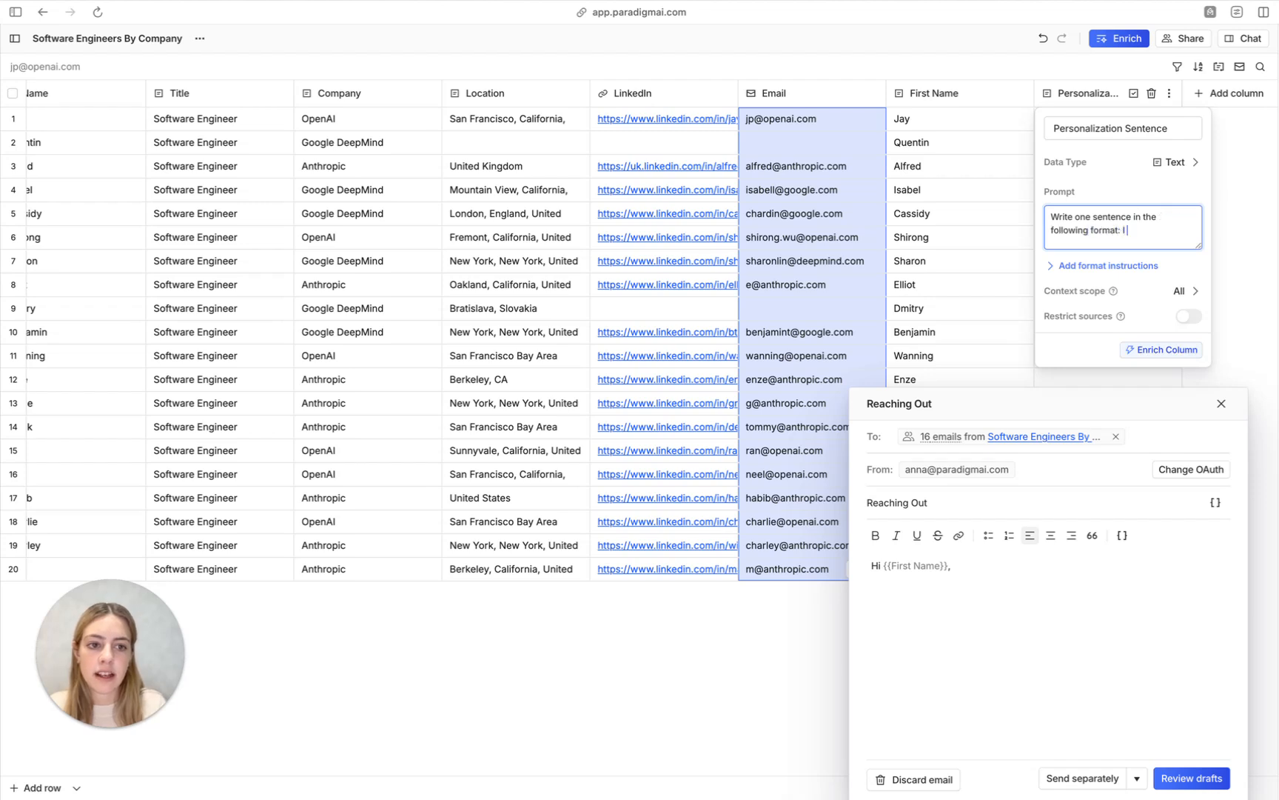
text( saw you )
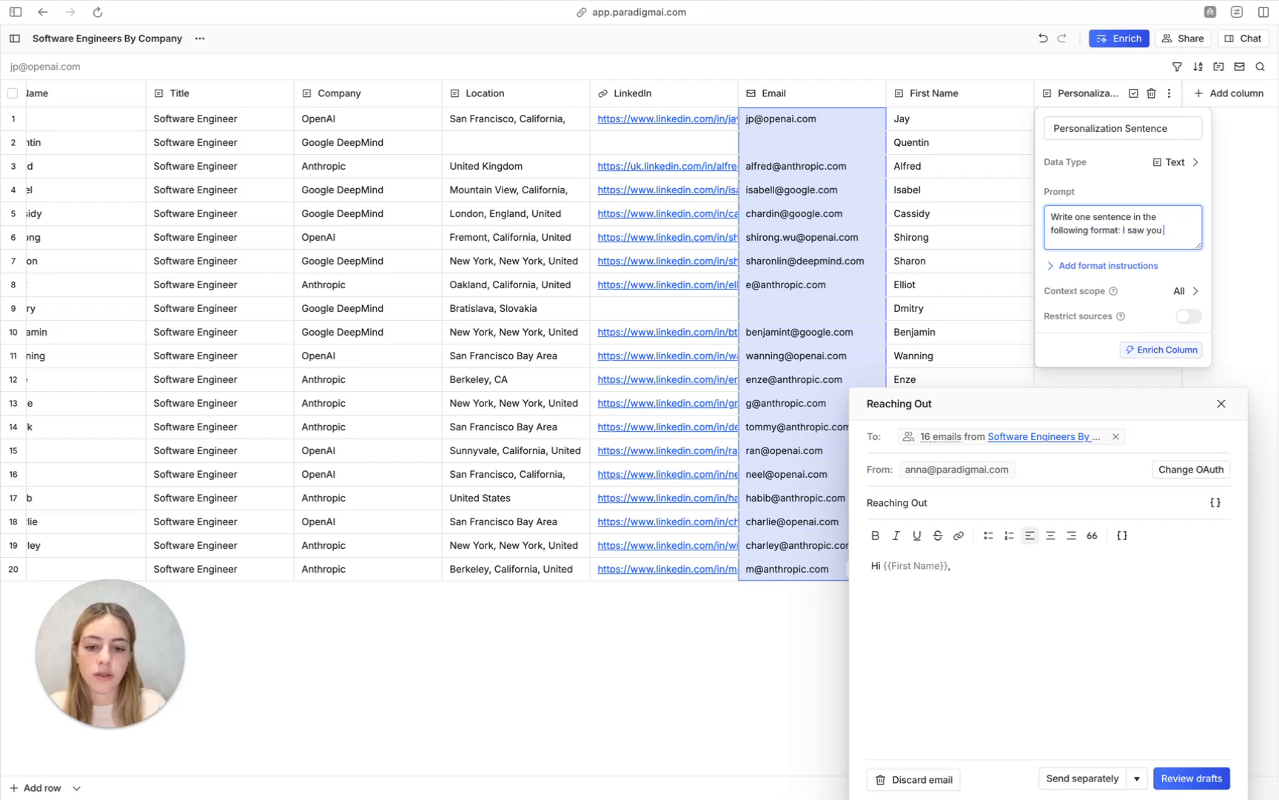
Continue the column prompt with "[wrote a paper on or worked on X specific thing] and I am"
text(wrote a pp)
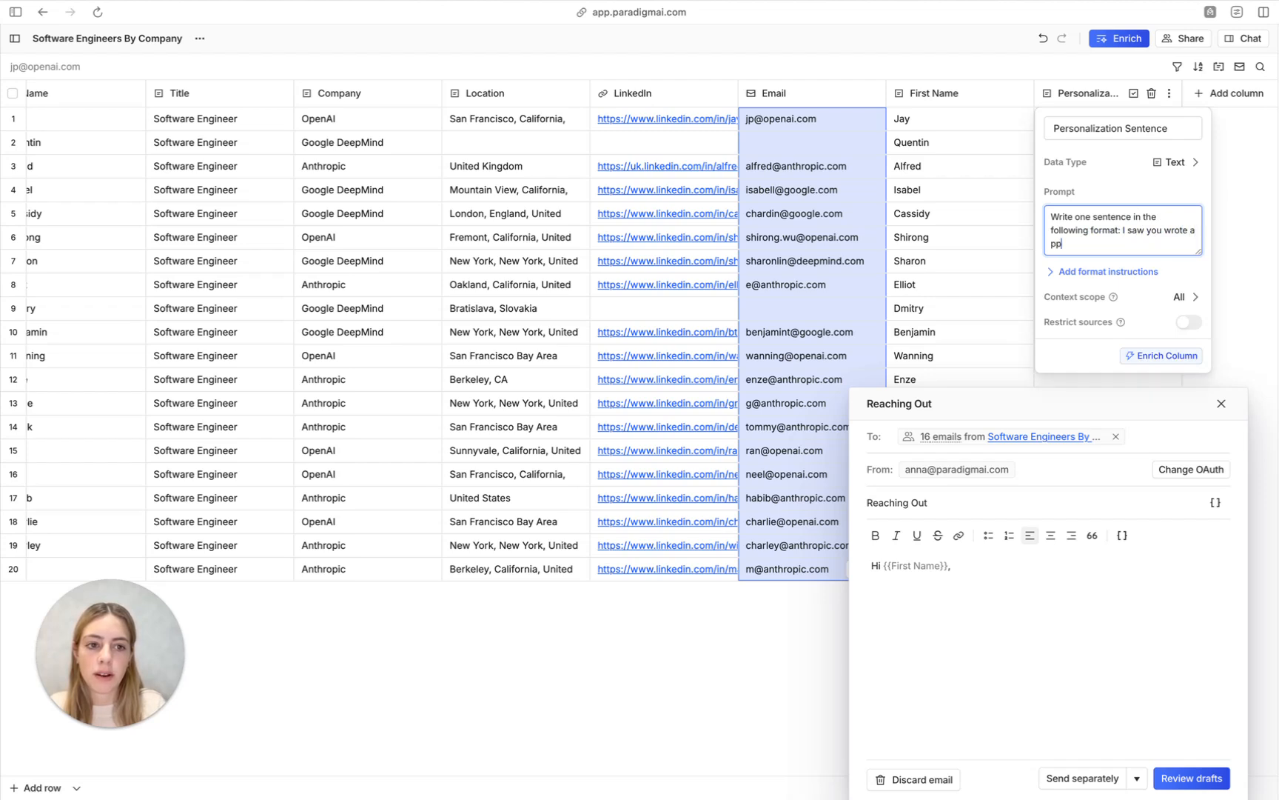
key(BackSpace)
key(BackSpace)
key(BackSpace)
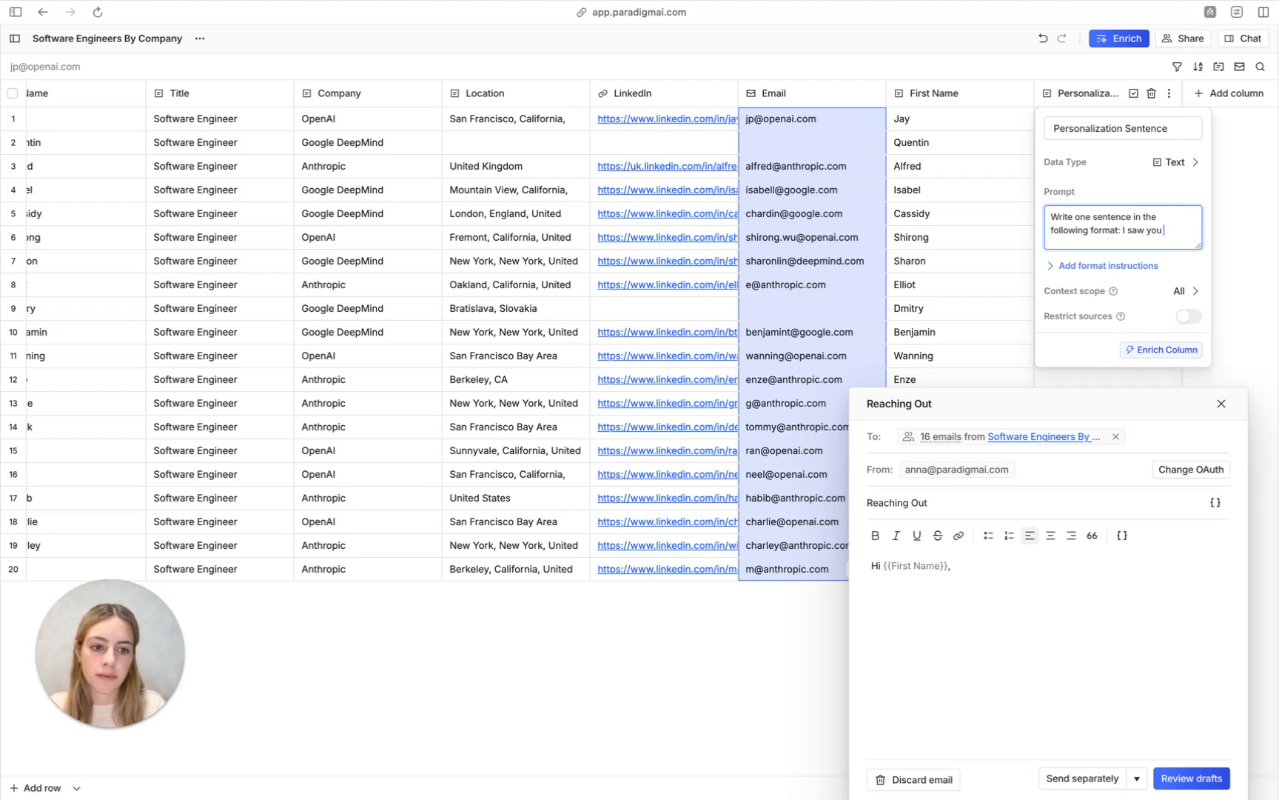
text([wrote a paper on or worked on X speci)
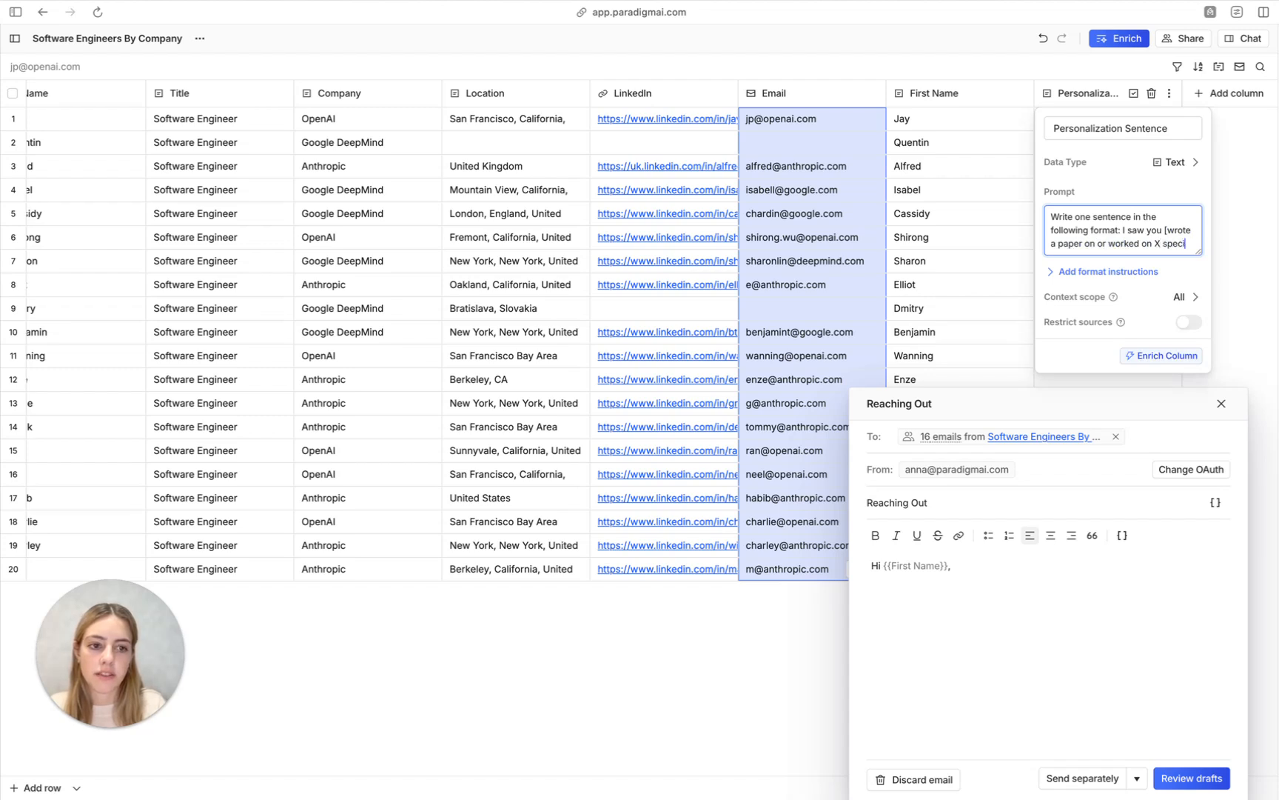
text(fic thing] and I am)
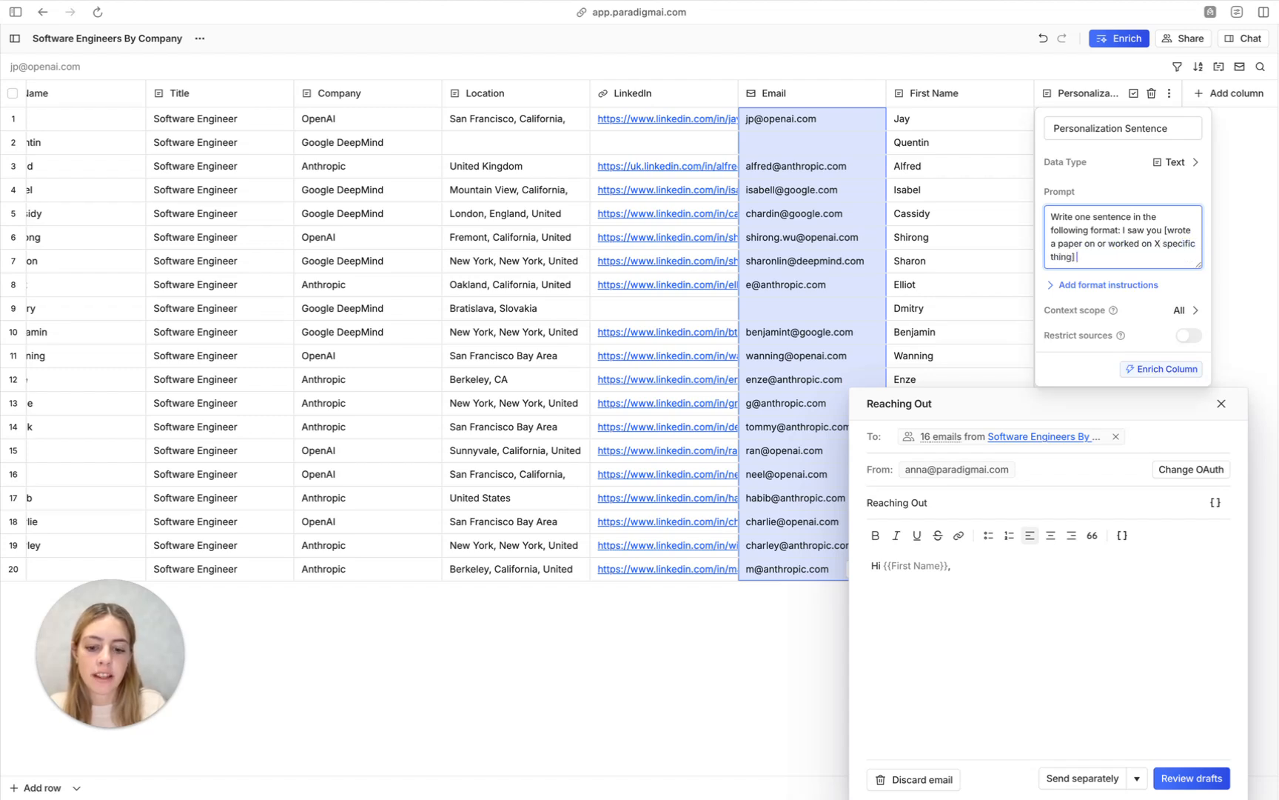
Finish the column prompt with "very interested in the topic and would love to chat." and enrich the Personalization Sentence column
text( ve)
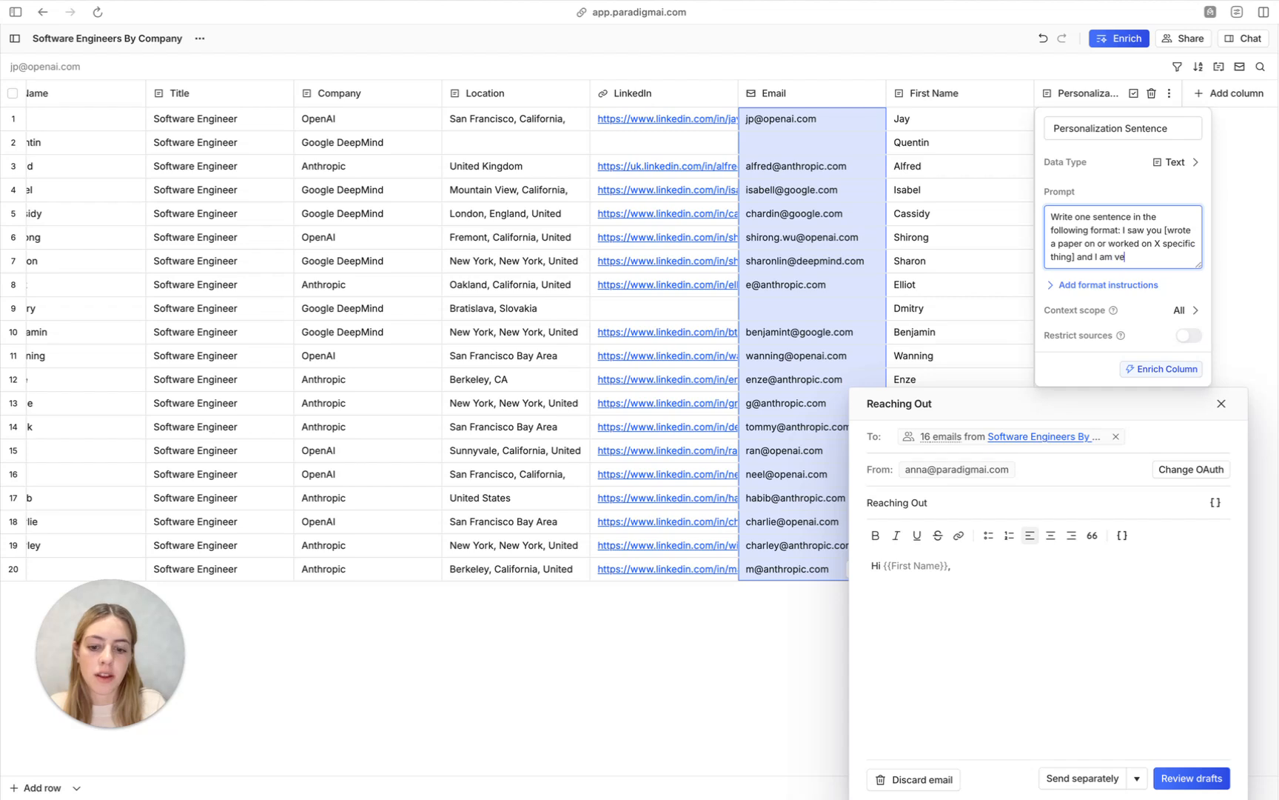
text(ry interested in)
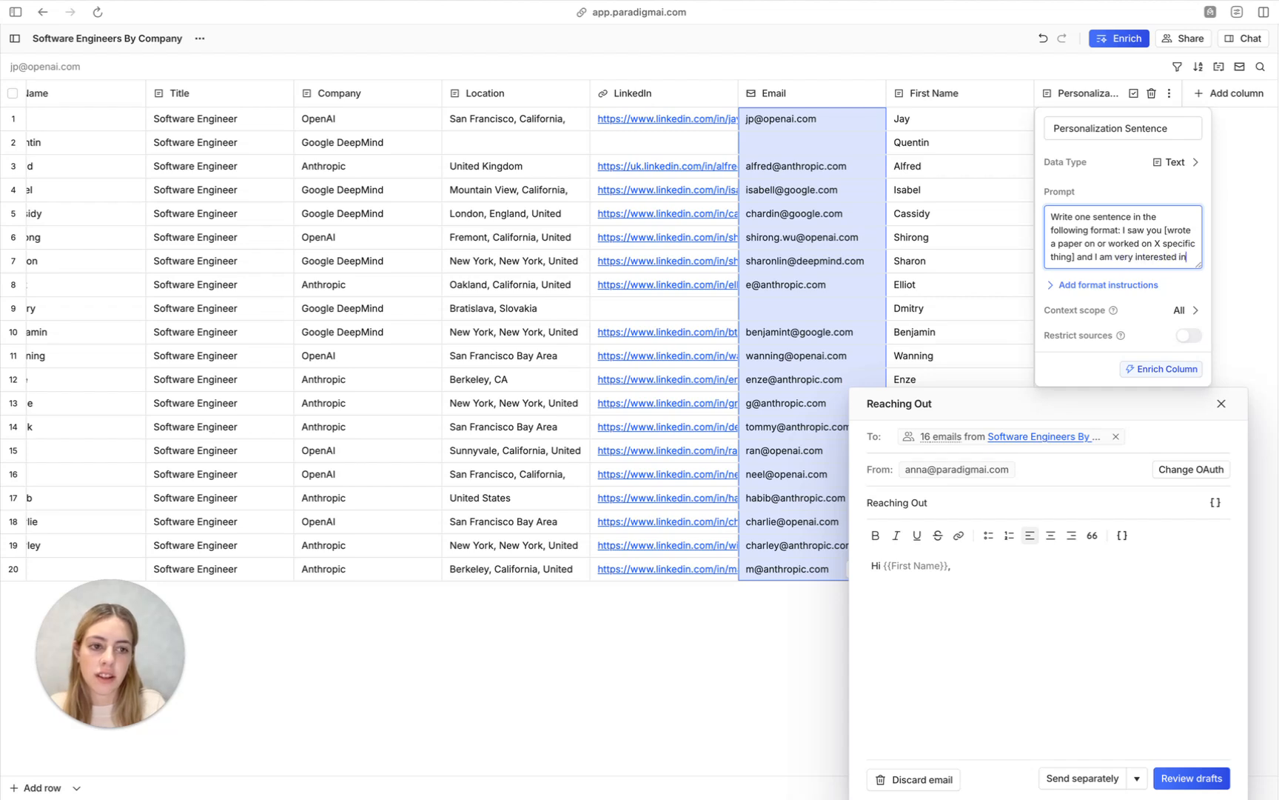
text( the topic )
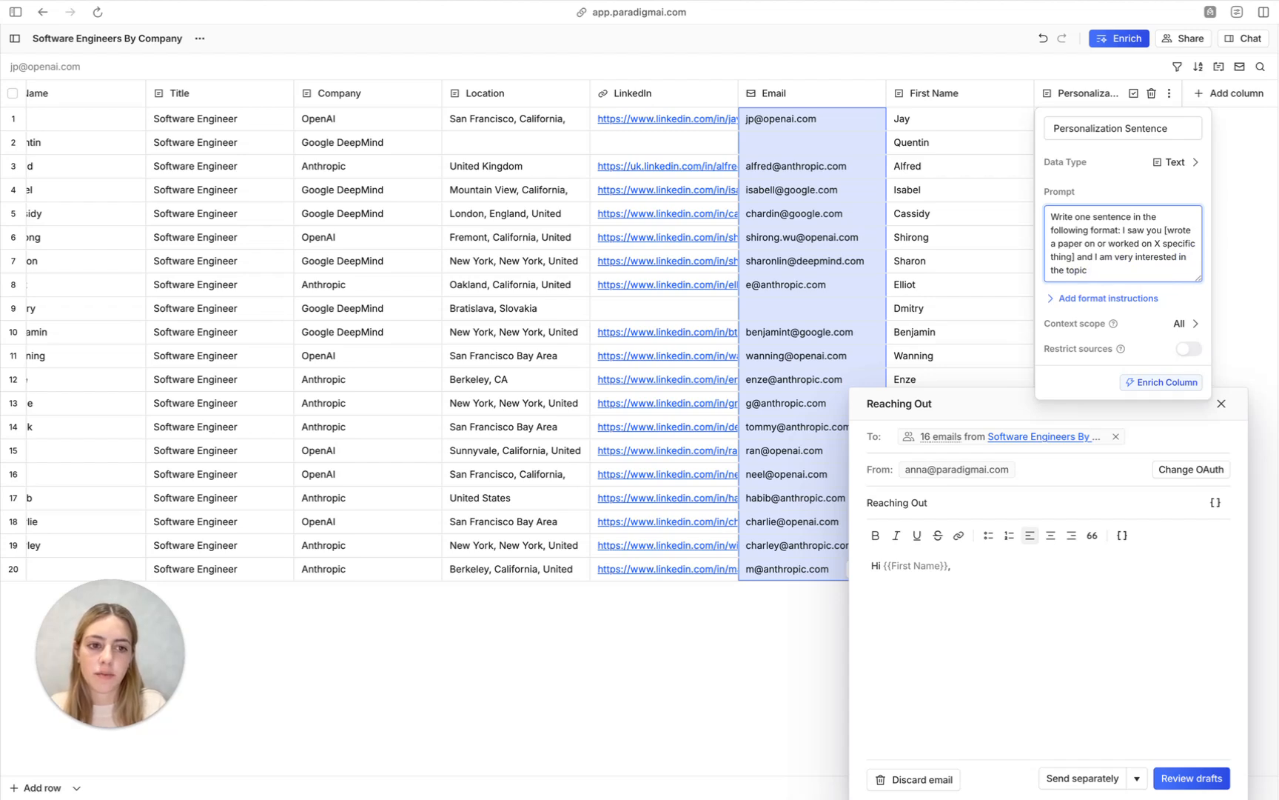
text(and would love to chat.)
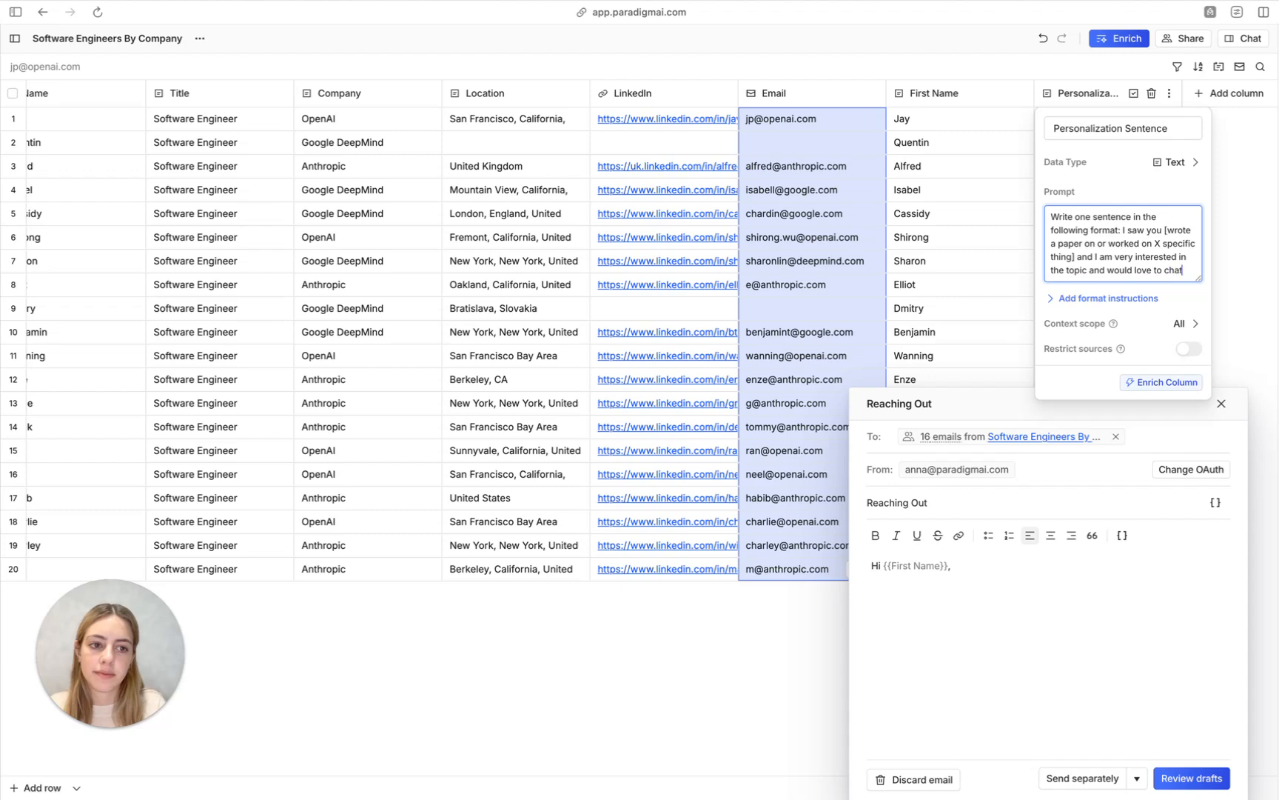
click(1140, 383)
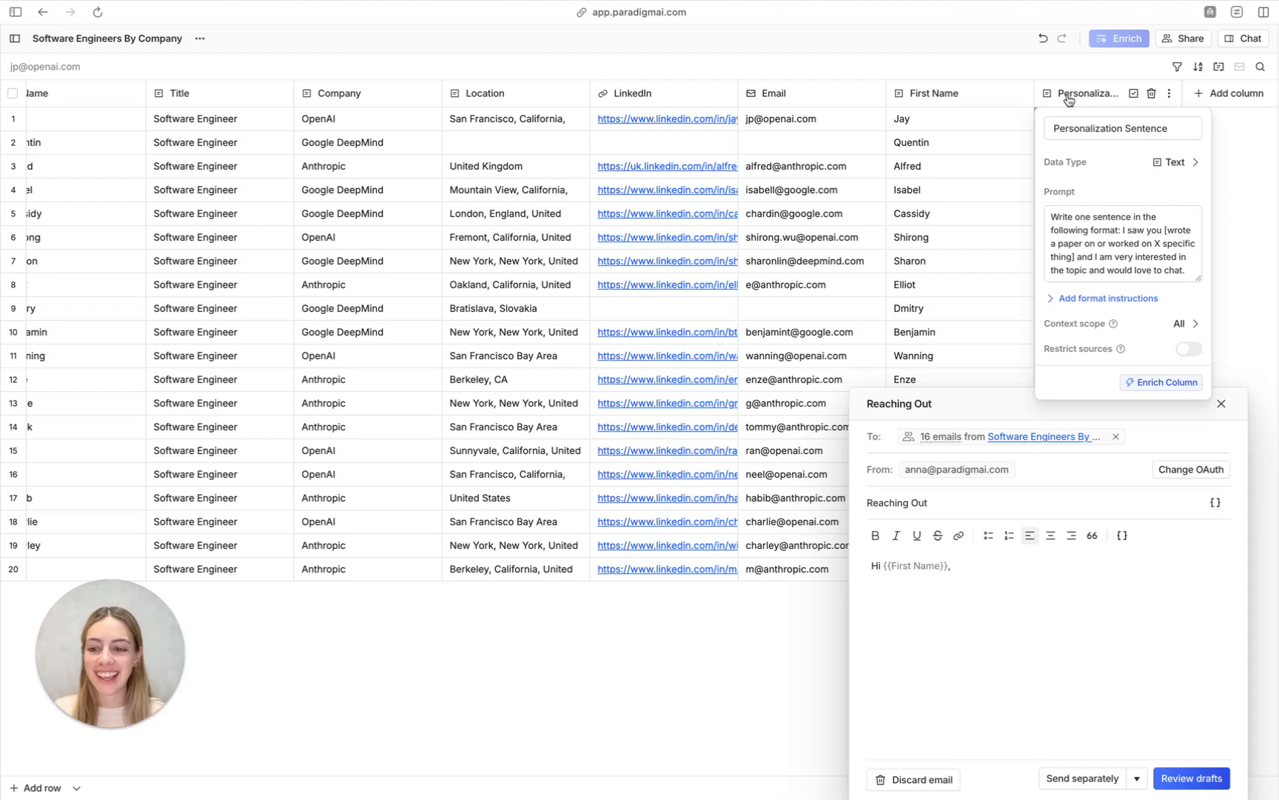
click(975, 189)
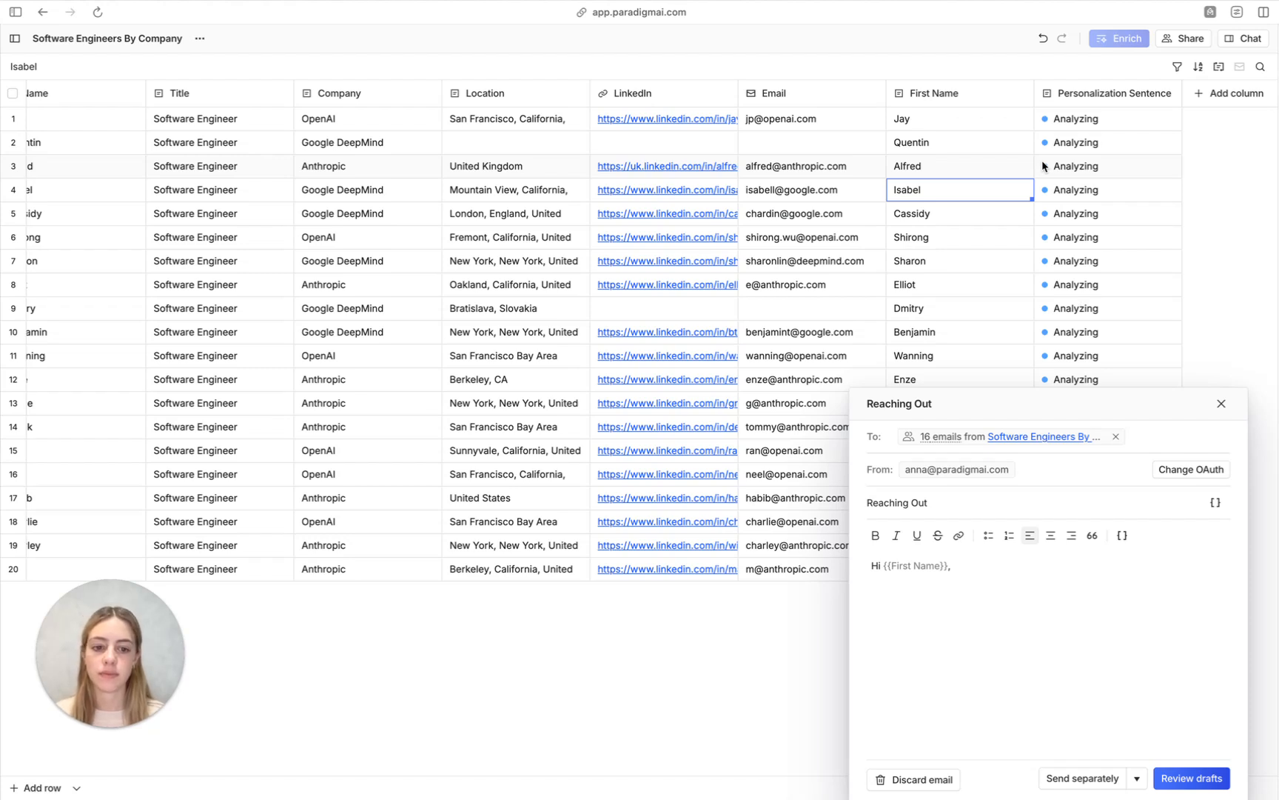
Start the email body below the greeting with "Great to connect! I saw you were working at" followed by the Company variable
click(924, 600)
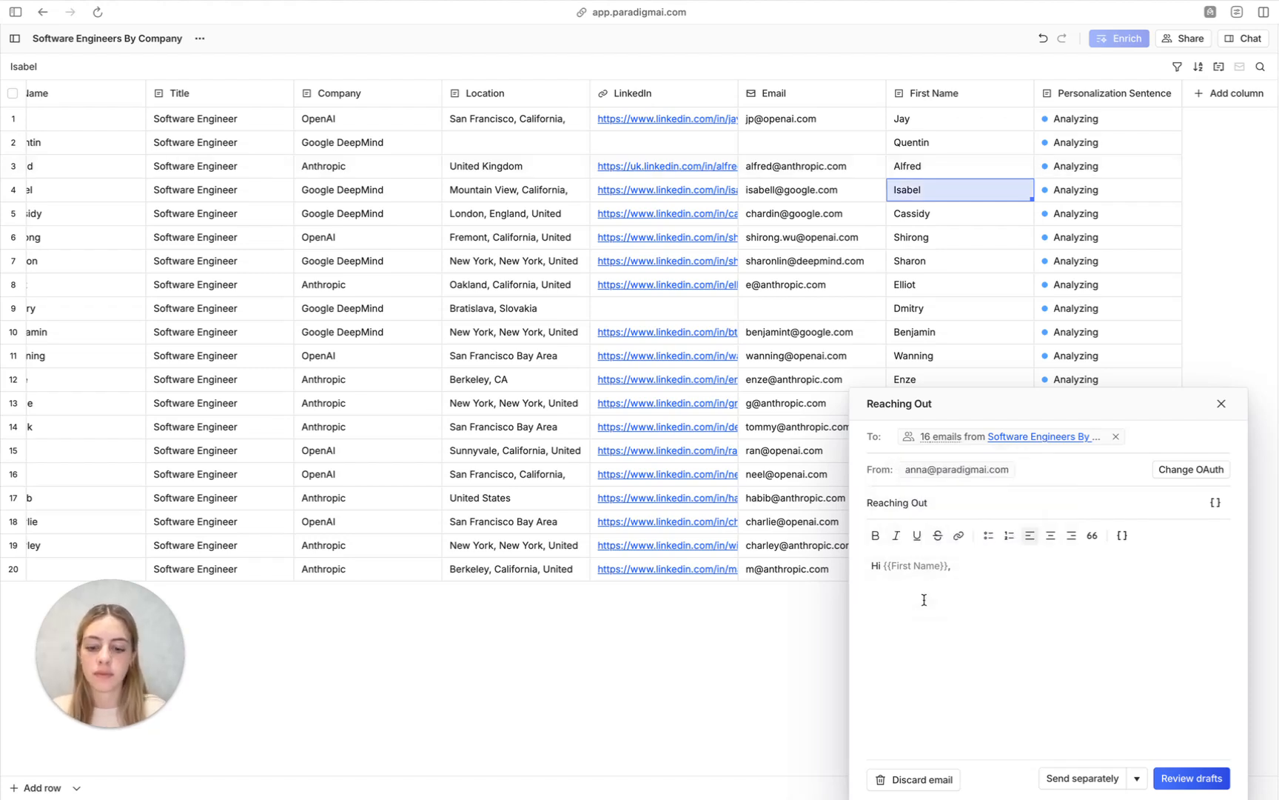
text(Gr)
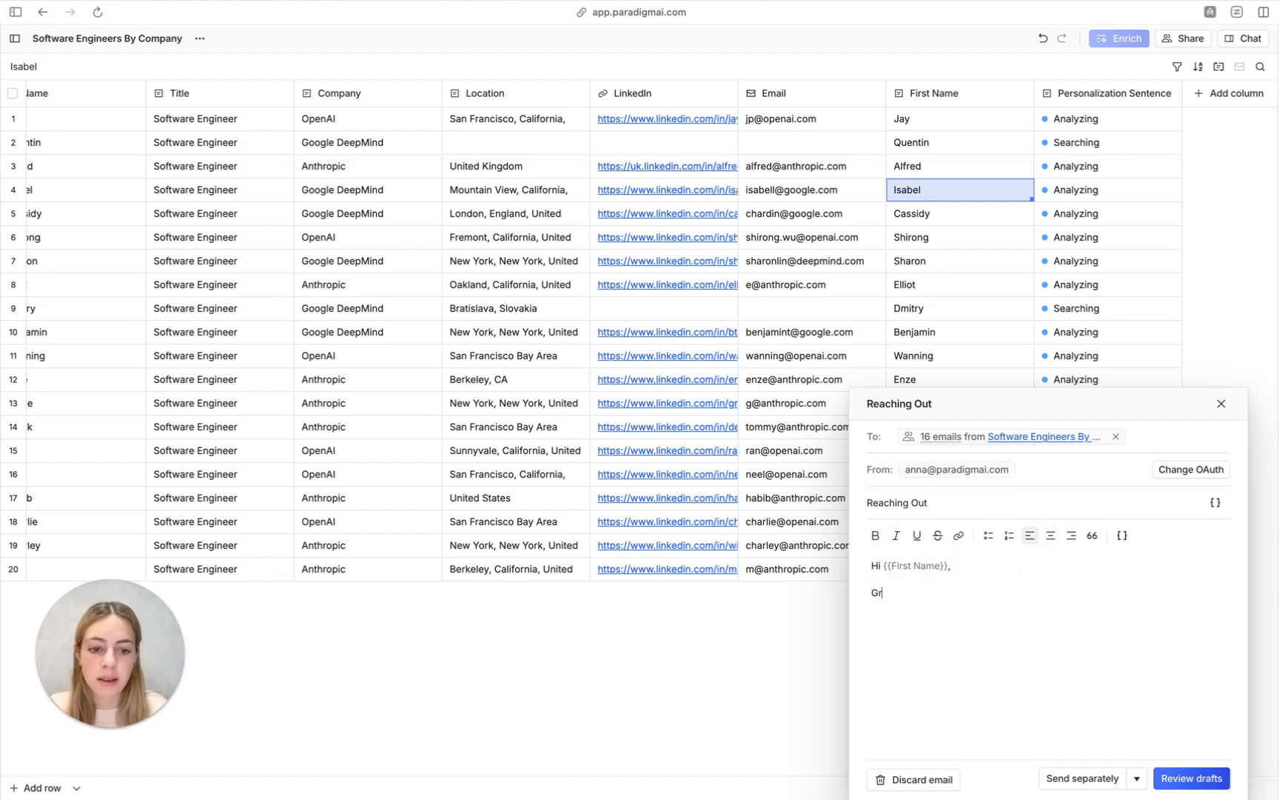
text(eat to connect)
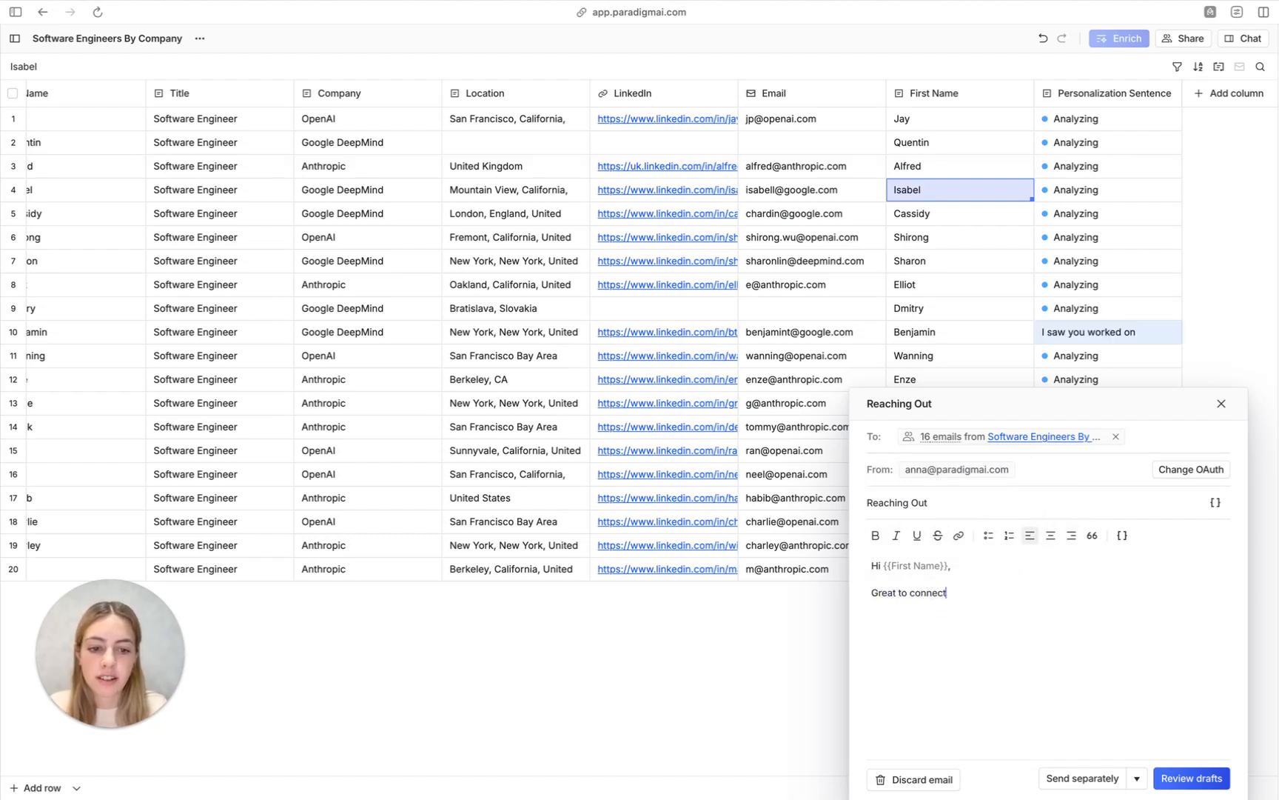
text(! I saw you )
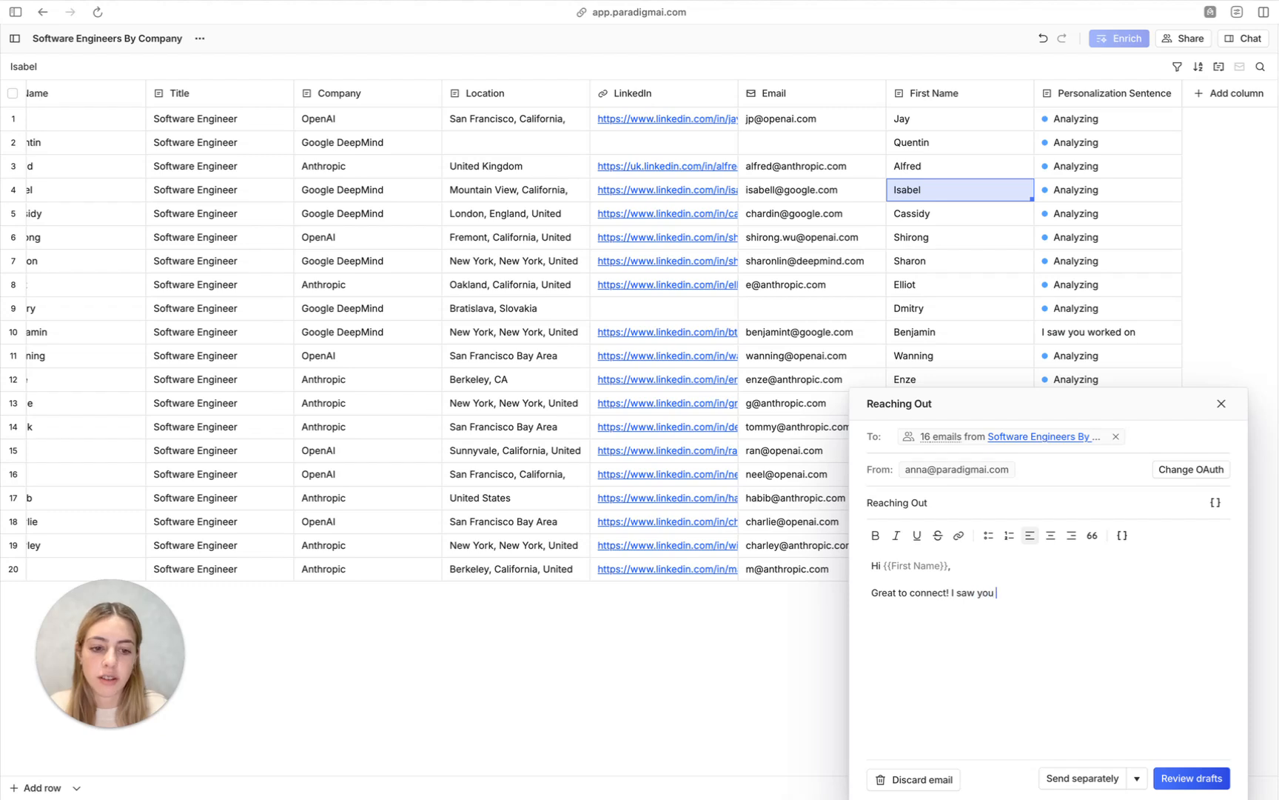
text(were working at)
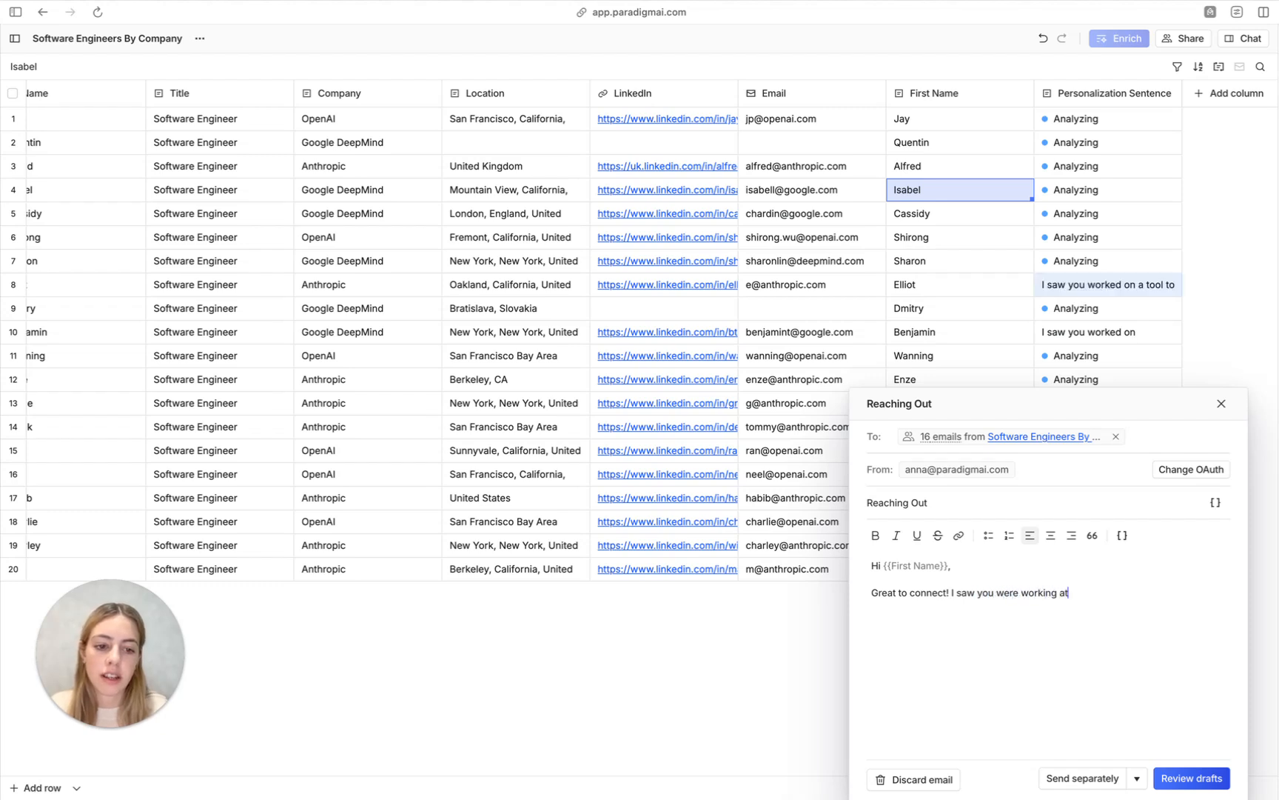
click(1122, 535)
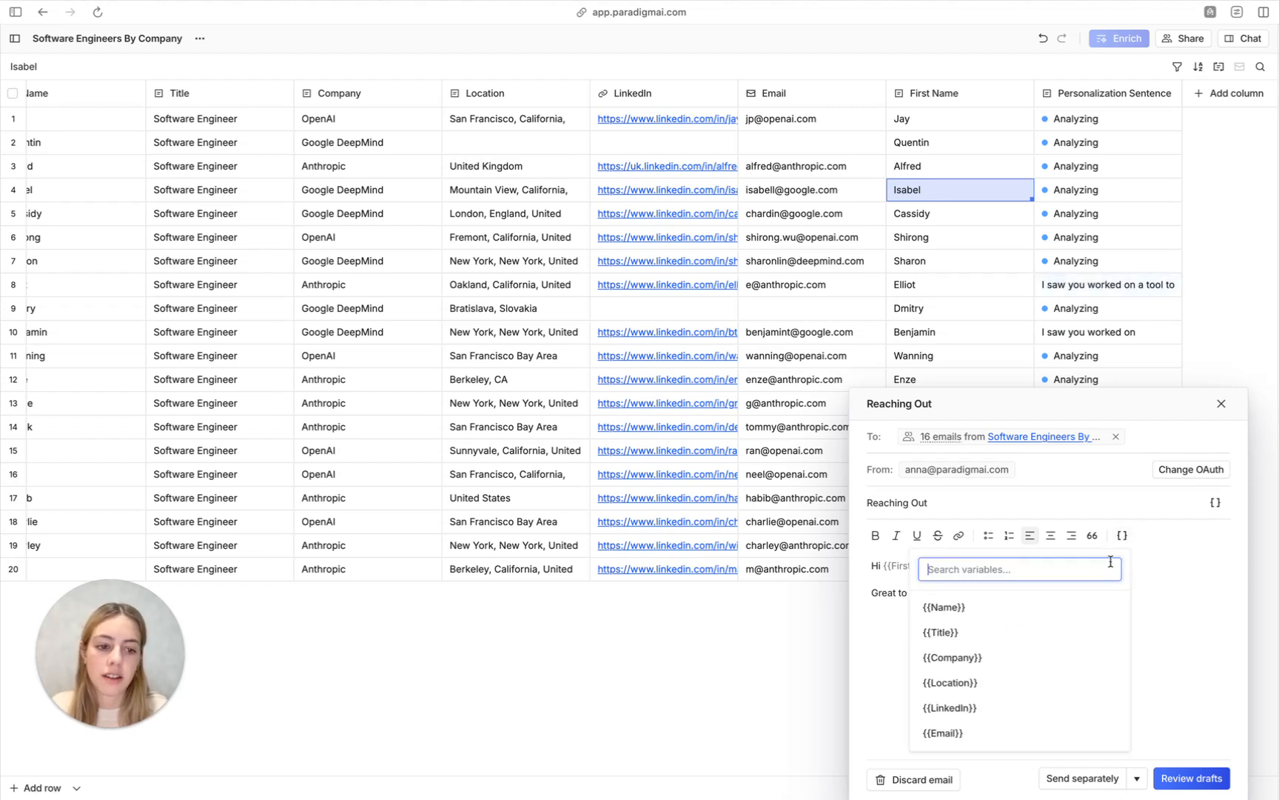
click(1037, 659)
Finish the sentence with "and I wanted to reach out." and sign off with "Best," and the sender's first name
text(and I w)
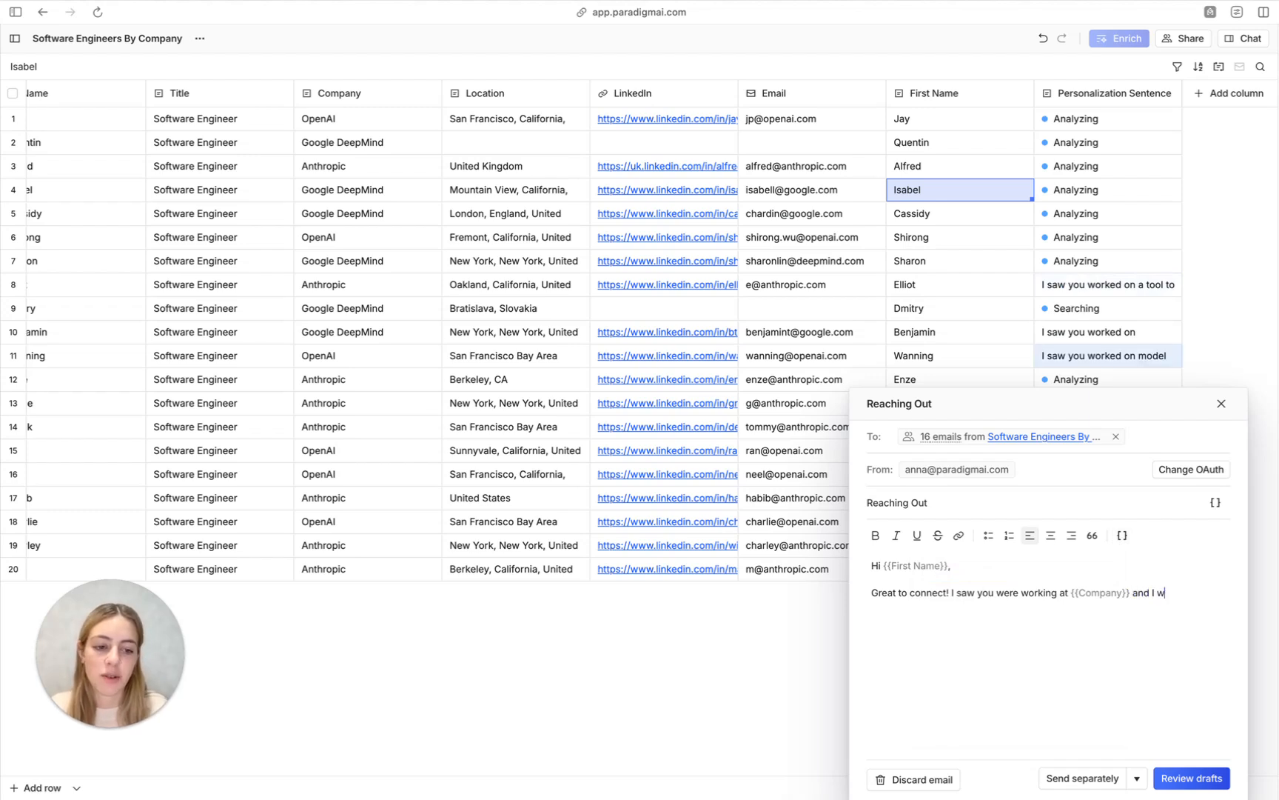
text(anted to reach out.)
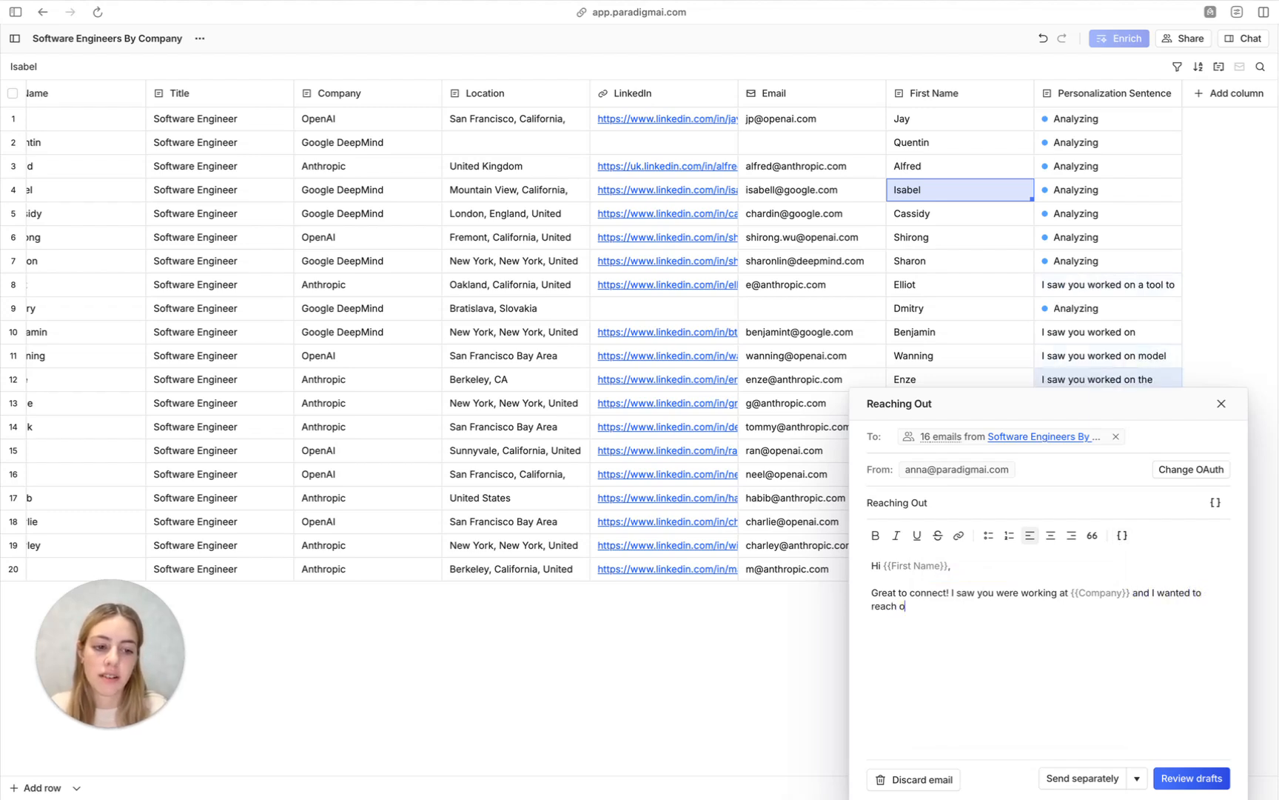
key(Return)
text(Best,)
key(shift+Return)
text(Anna)
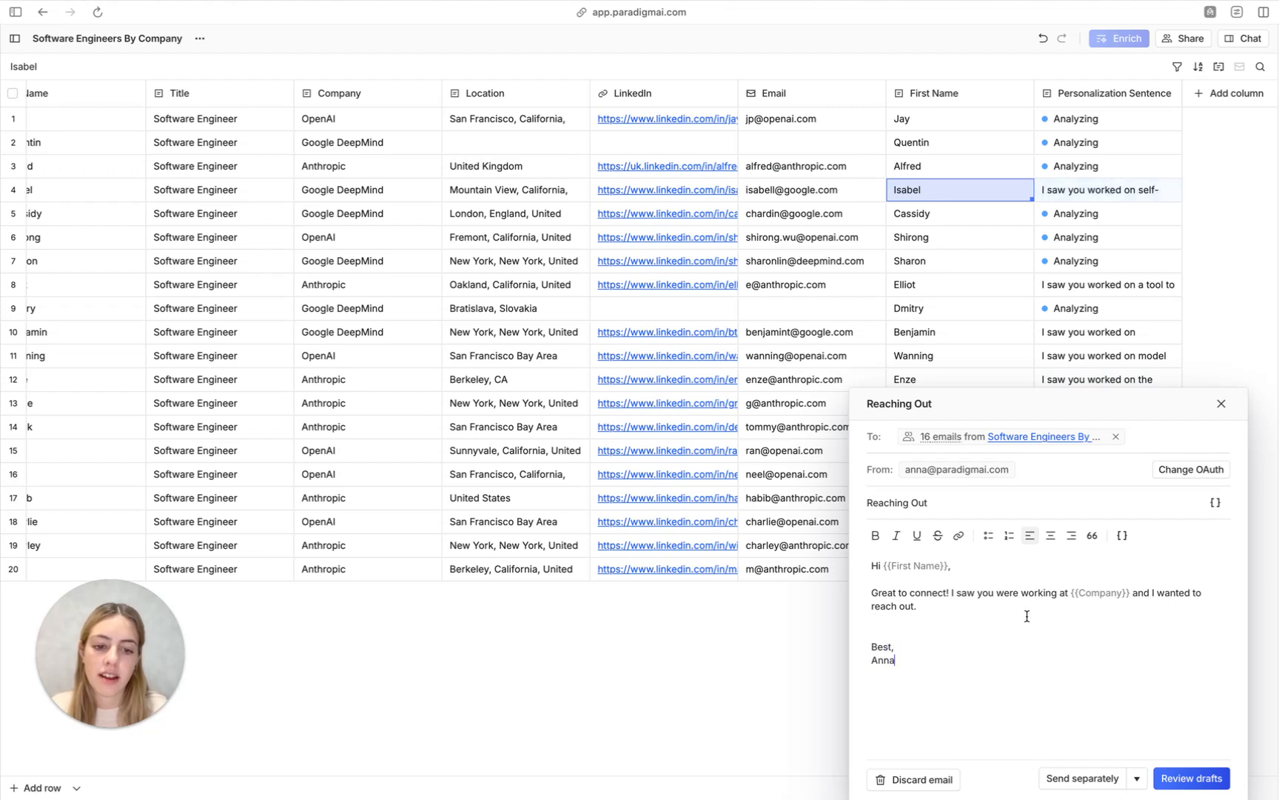
Insert the Personalization Sentence variable as its own paragraph between the opening paragraph and the sign-off
click(998, 619)
key(shift+Return)
click(1123, 537)
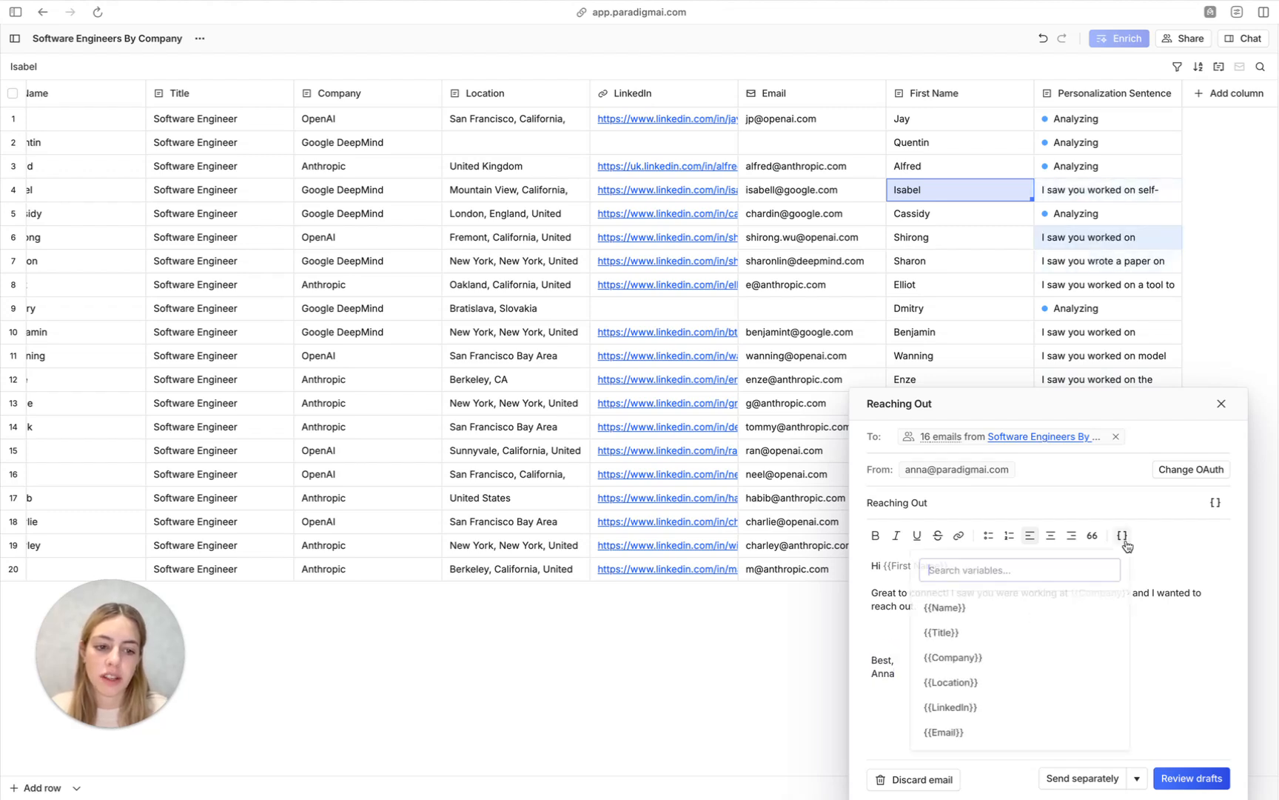
scroll(1022, 733, down, 3)
click(1022, 736)
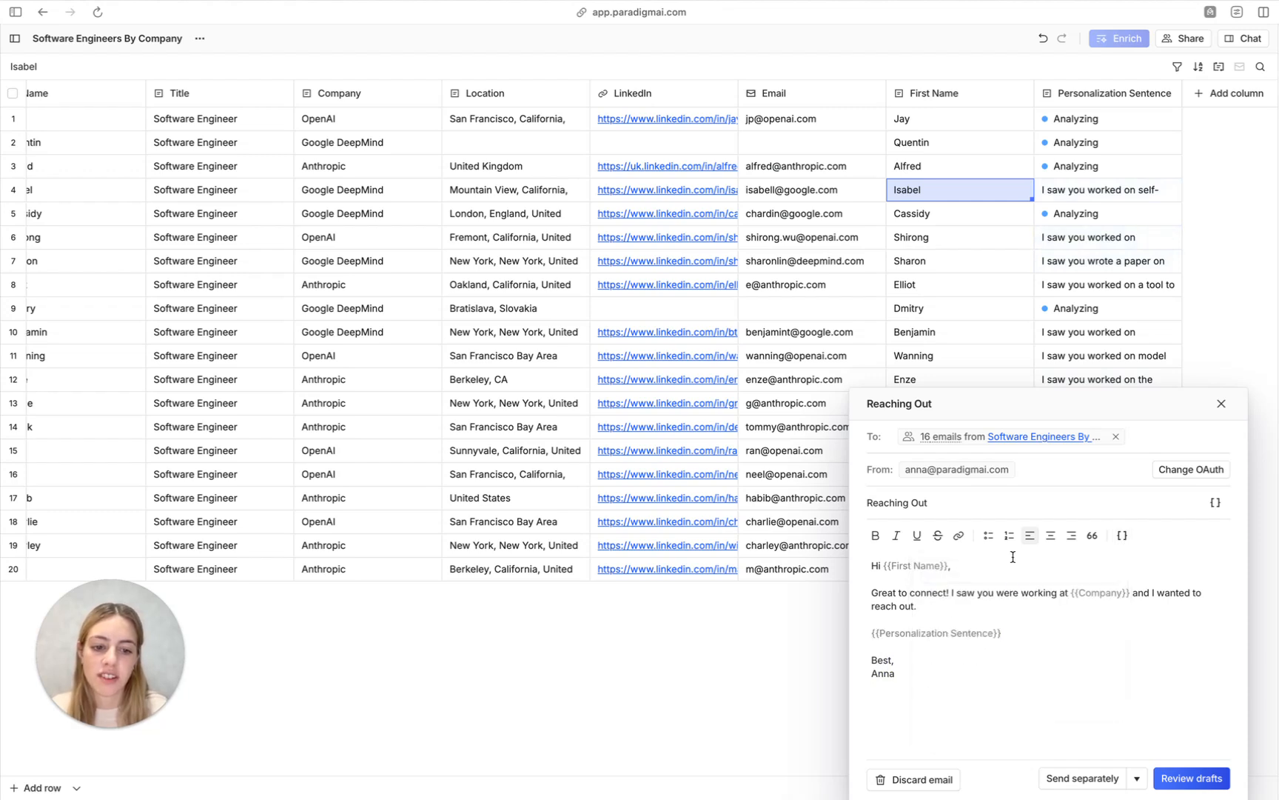
Read the generated personalization sentences and their process notes for a few of the first rows in the sheet
click(1096, 191)
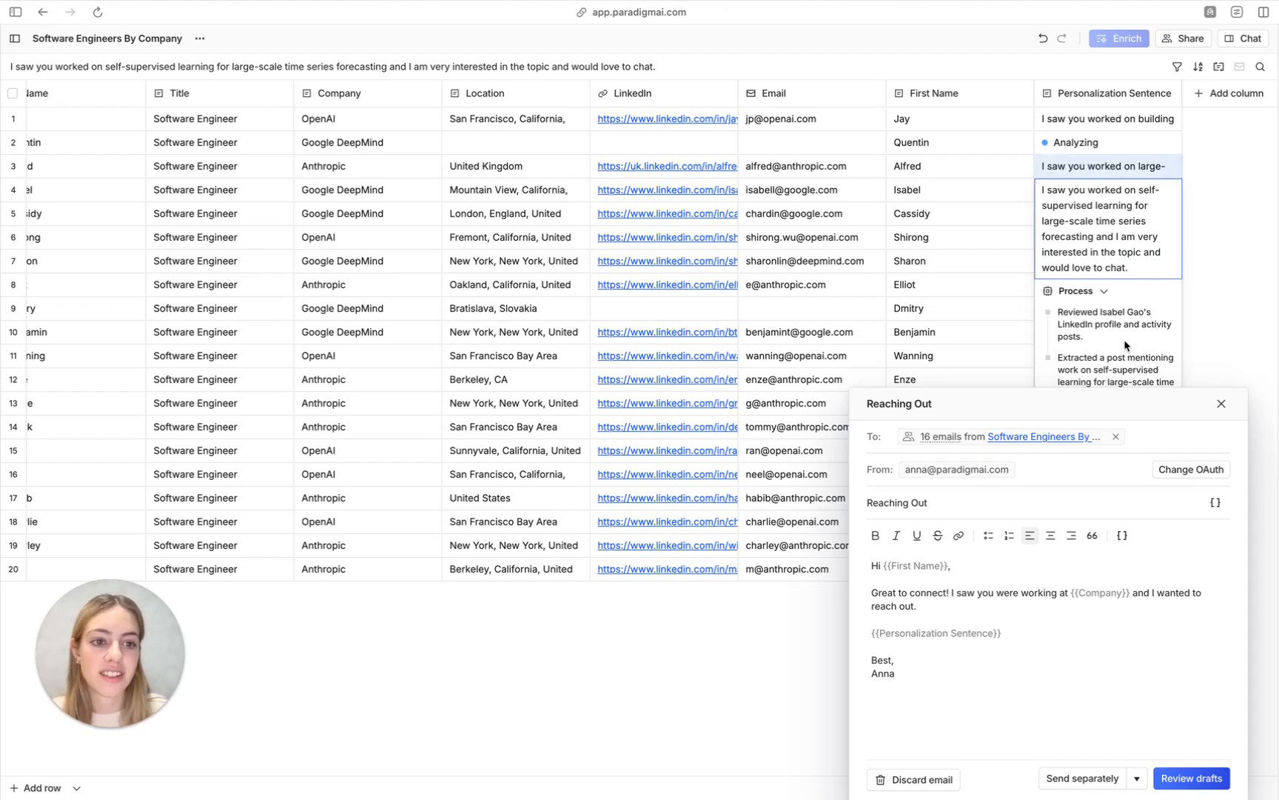
click(1089, 122)
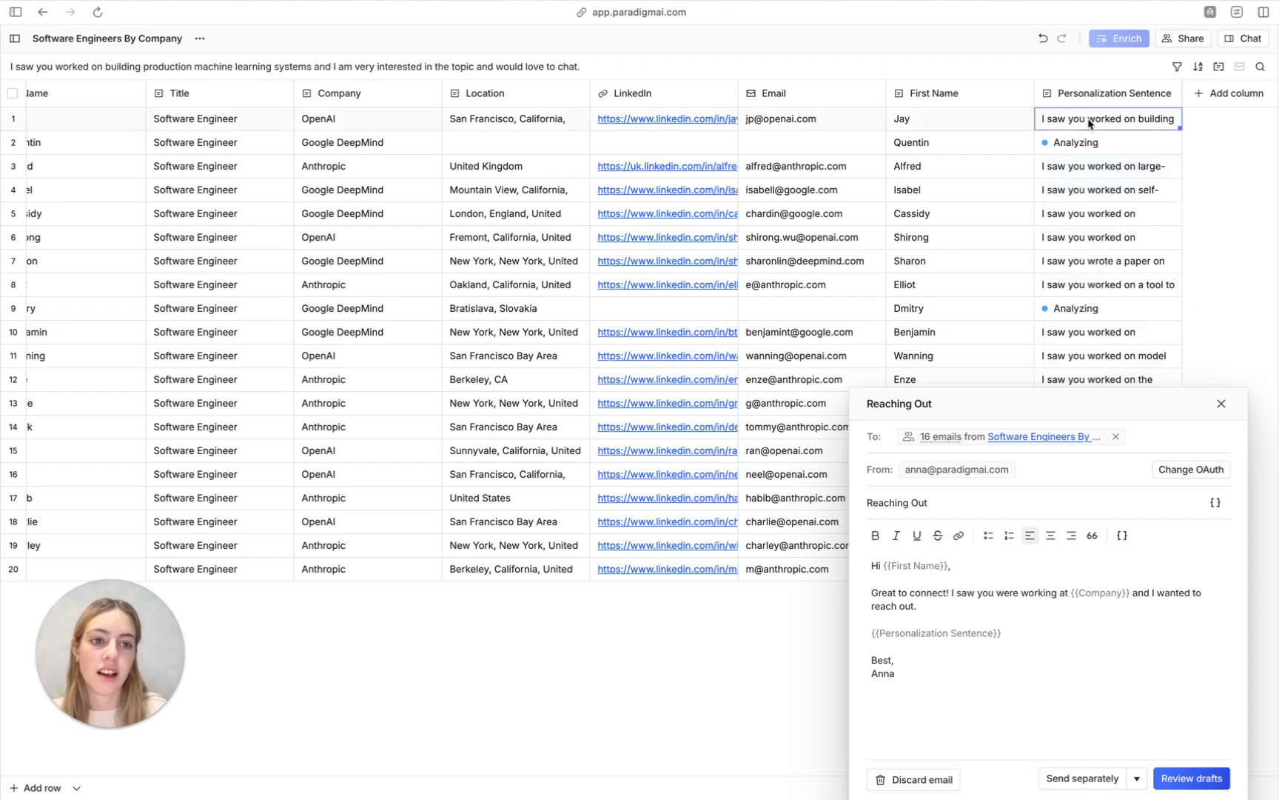
click(1152, 360)
click(1114, 175)
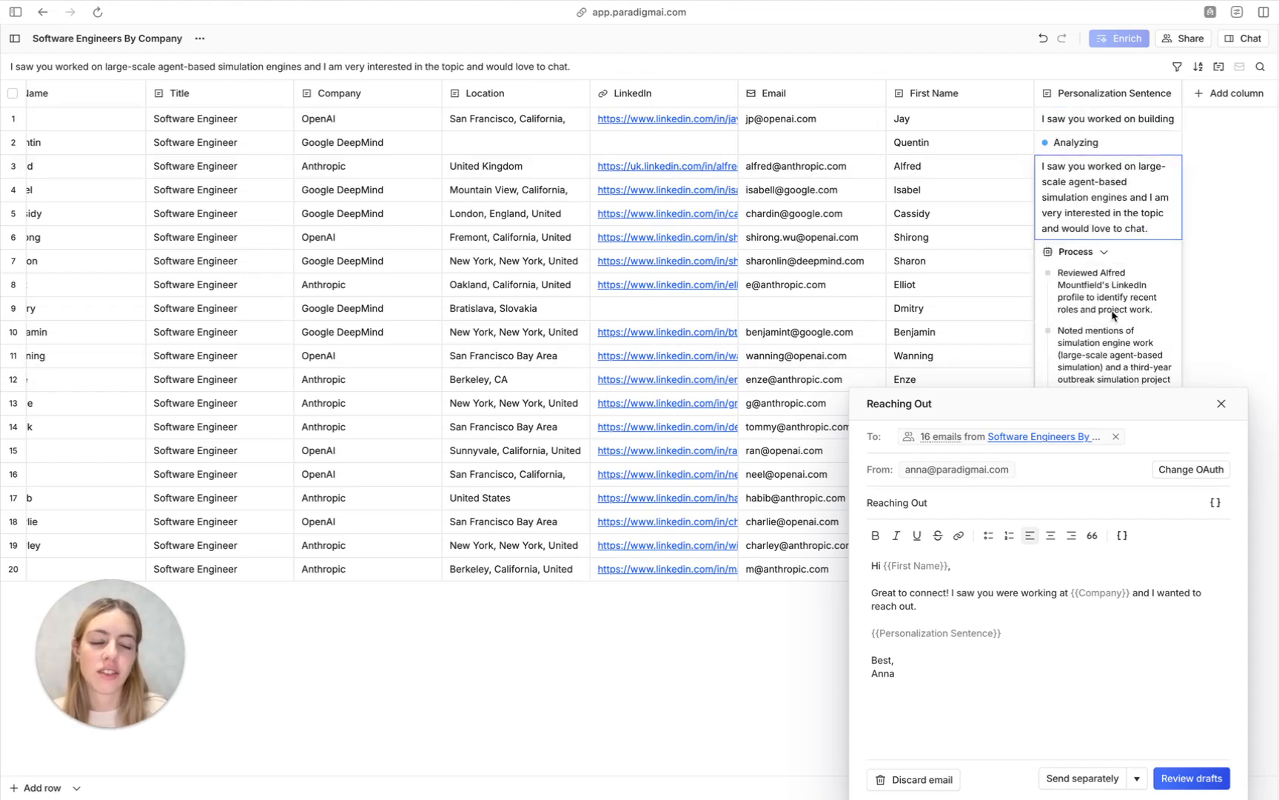
click(996, 264)
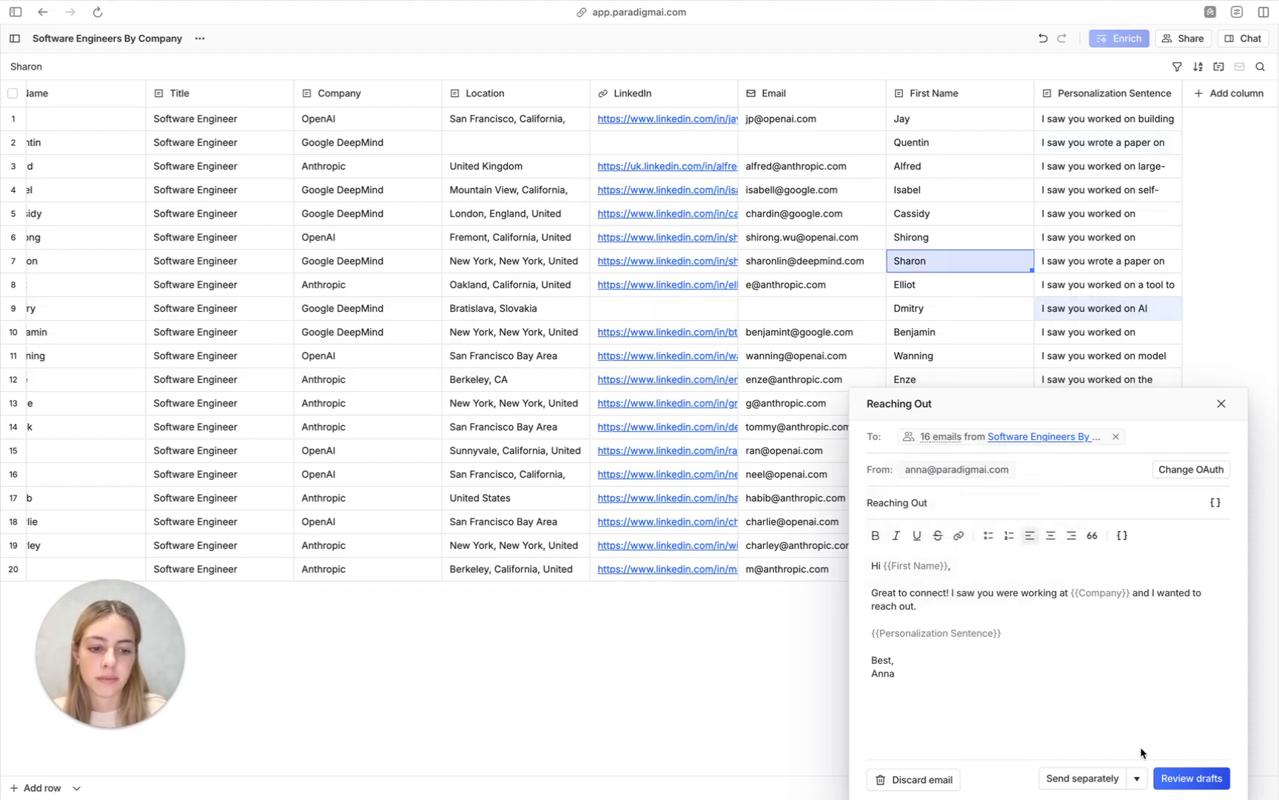
Check the scheduled sending options without choosing one and create the draft emails for review
click(1137, 778)
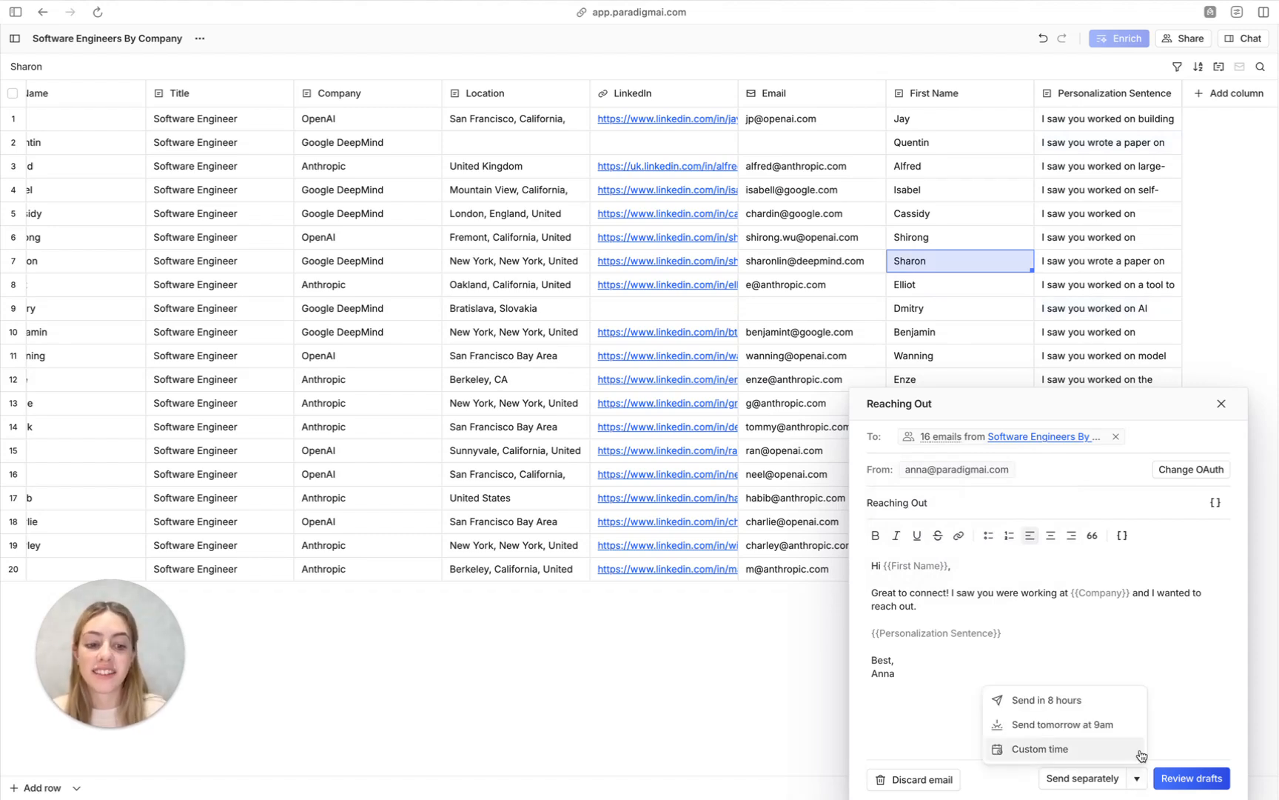
click(1154, 667)
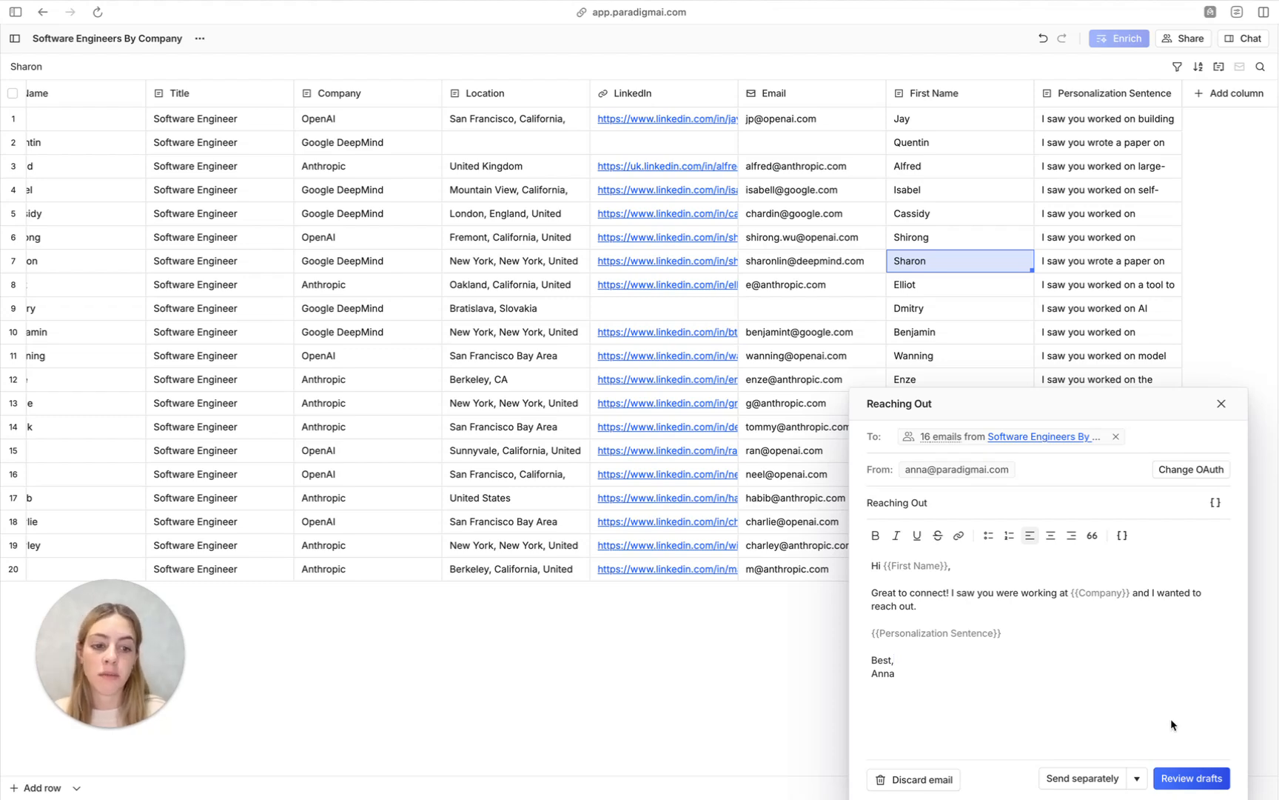
click(1169, 775)
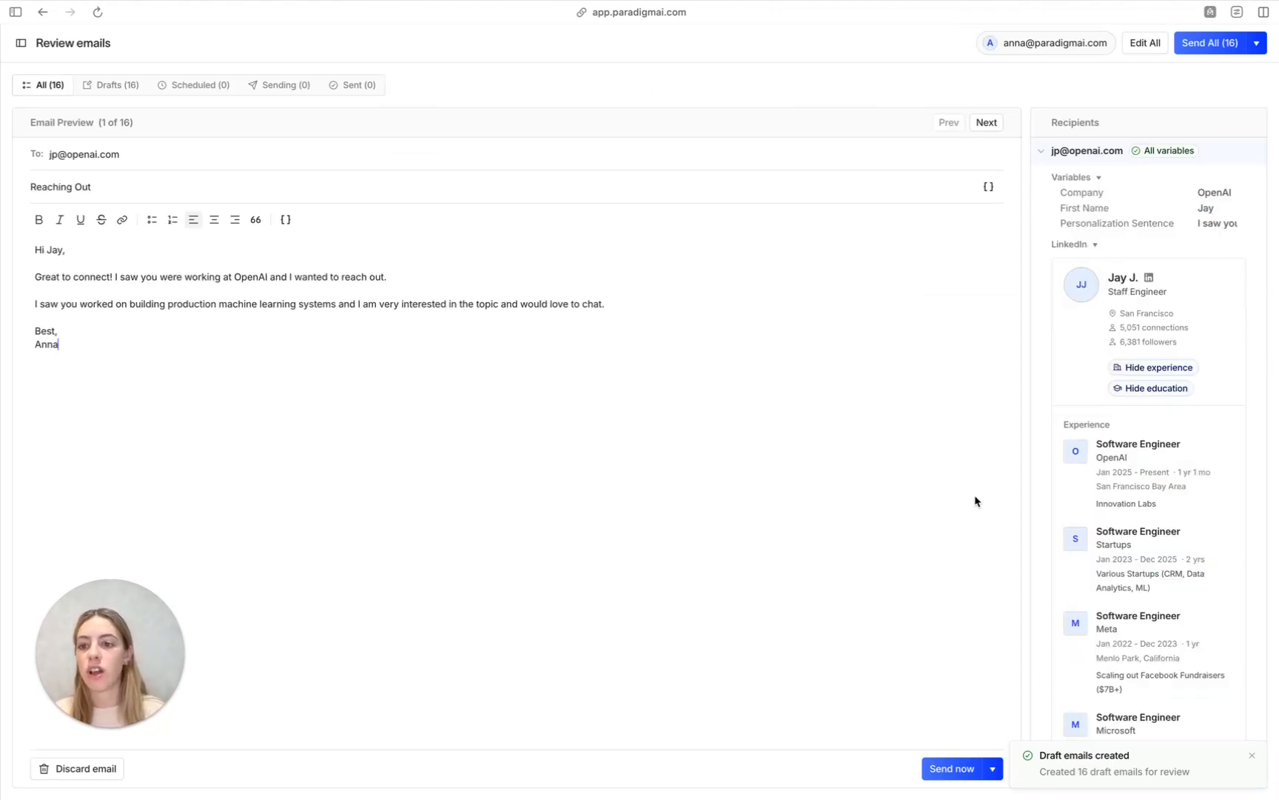
Review the personalized text of the first draft and advance through the previews to the fourth draft
triple_click(221, 303)
click(375, 303)
click(620, 297)
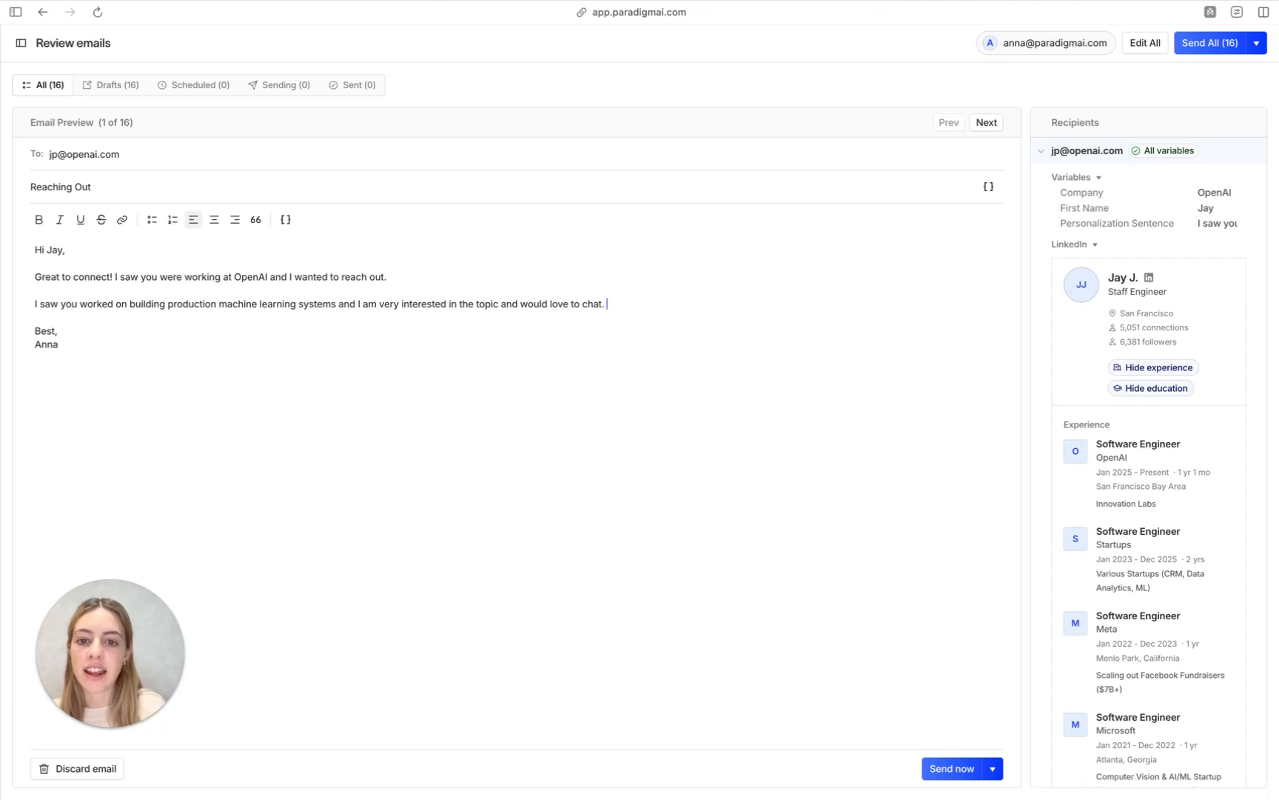
text(.)
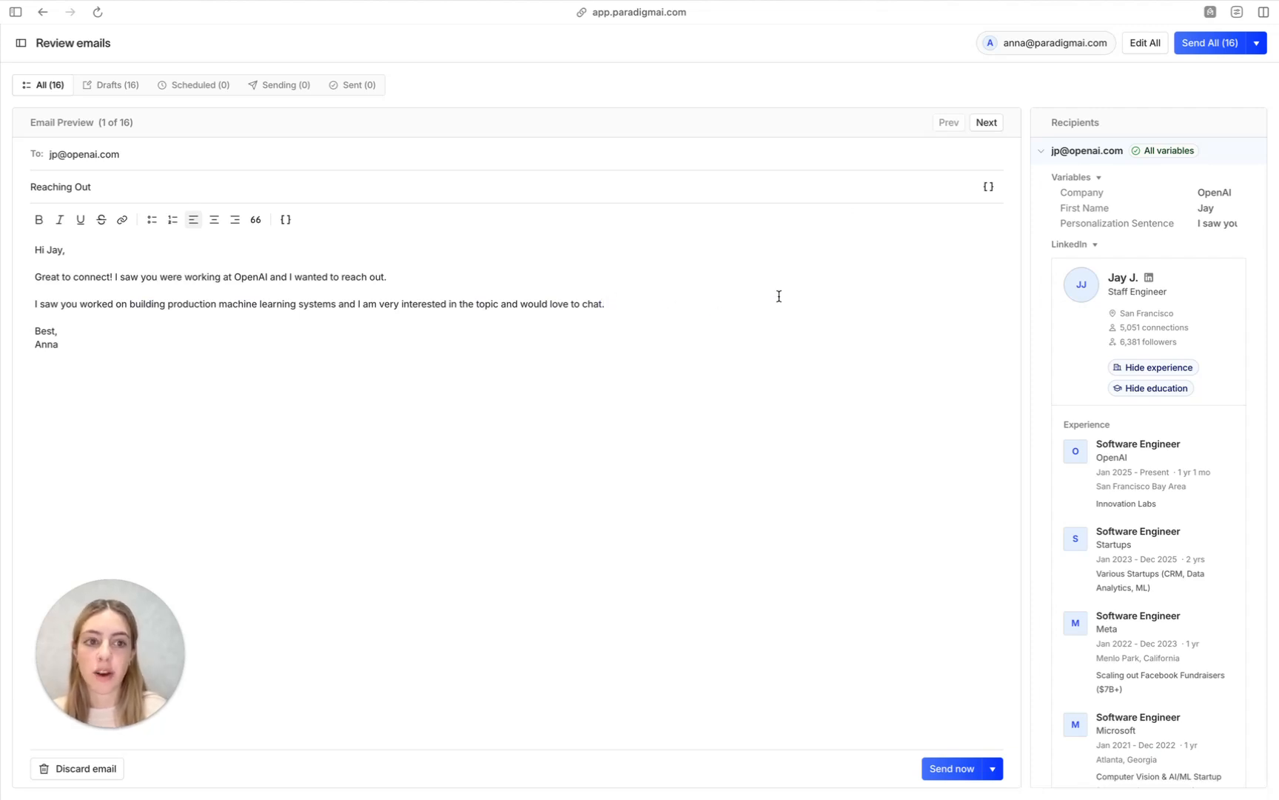
click(987, 122)
click(987, 122)
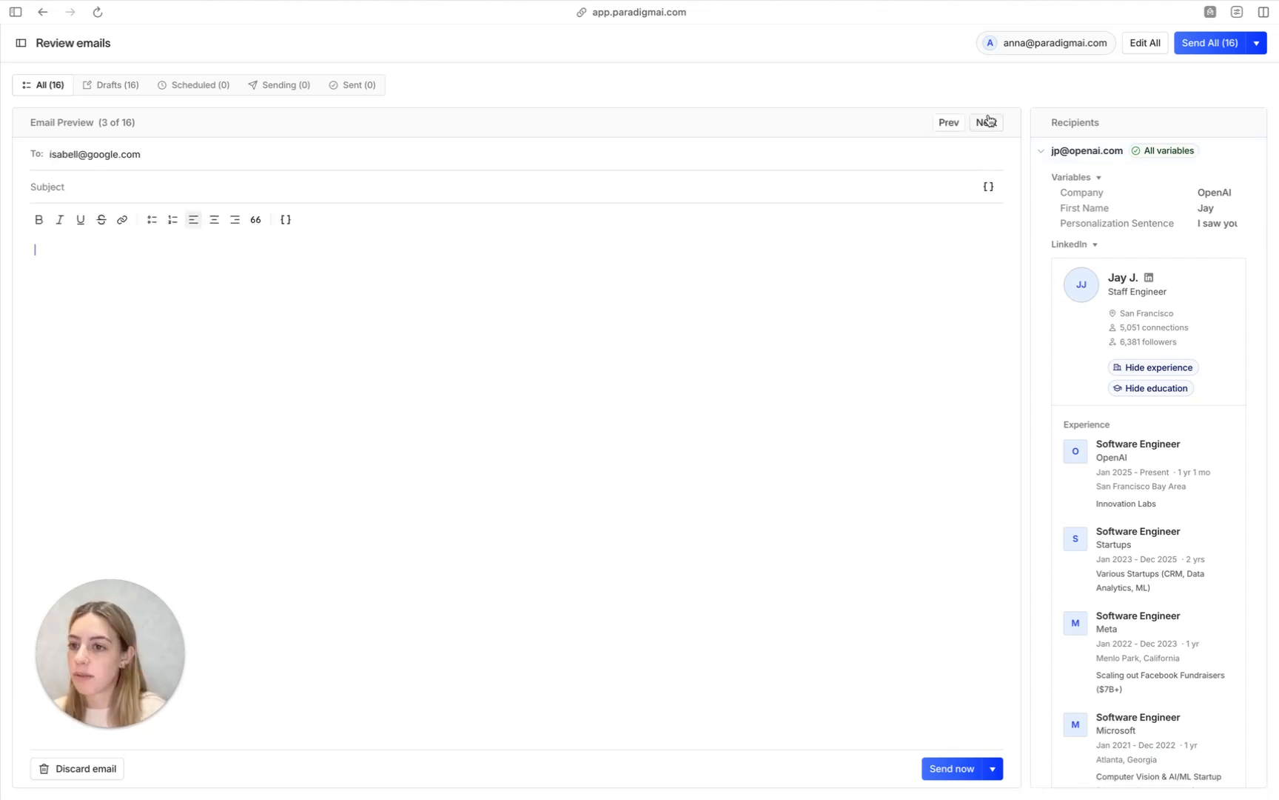
click(986, 122)
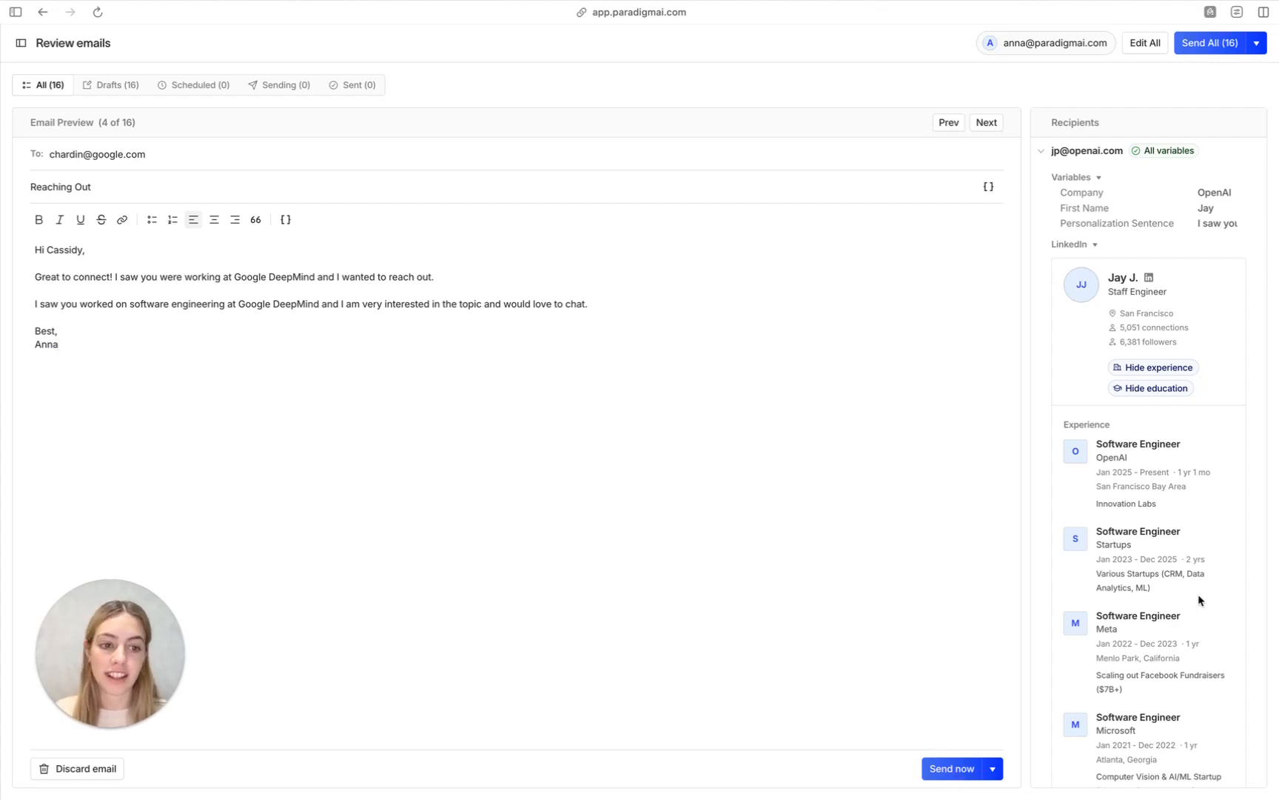
Examine the recipients' variables and LinkedIn details, and view the shared email template without changing it
scroll(1198, 594, down, 1)
scroll(1198, 594, up, 1)
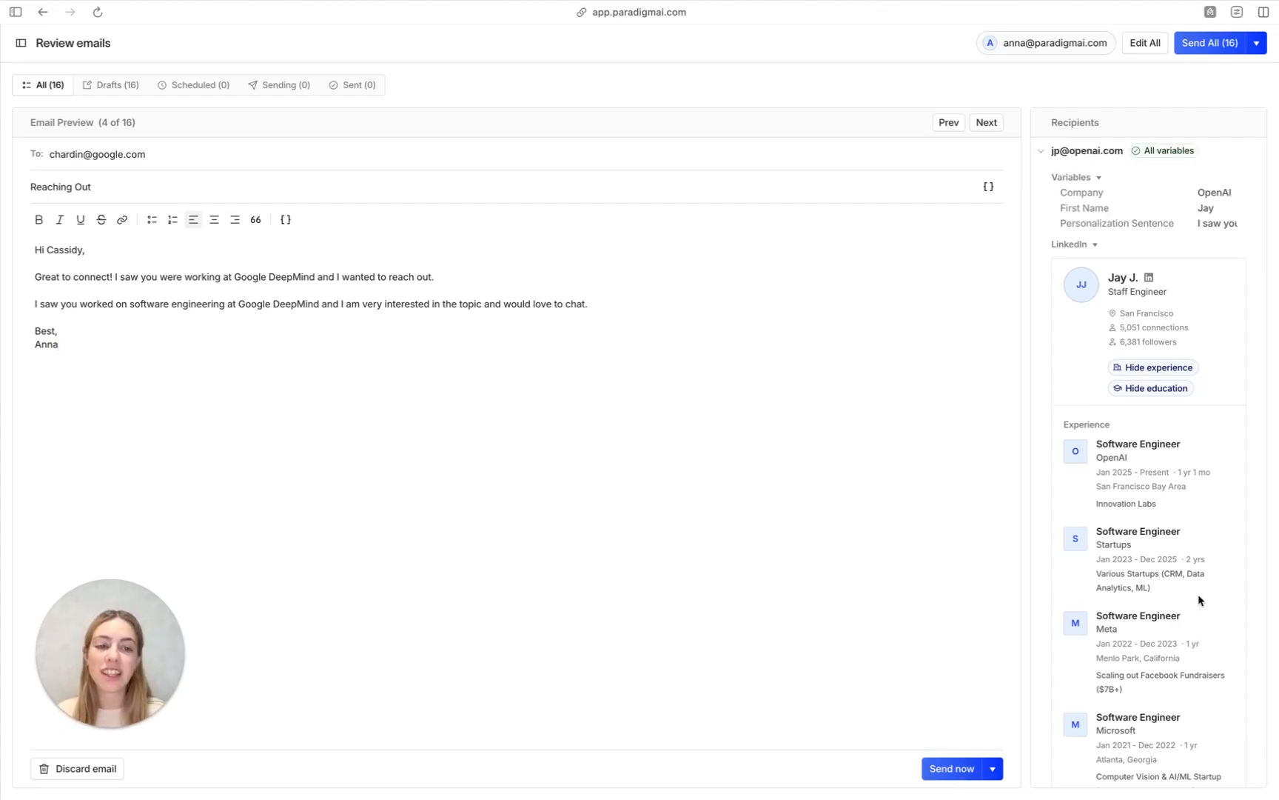
scroll(1199, 594, down, 15)
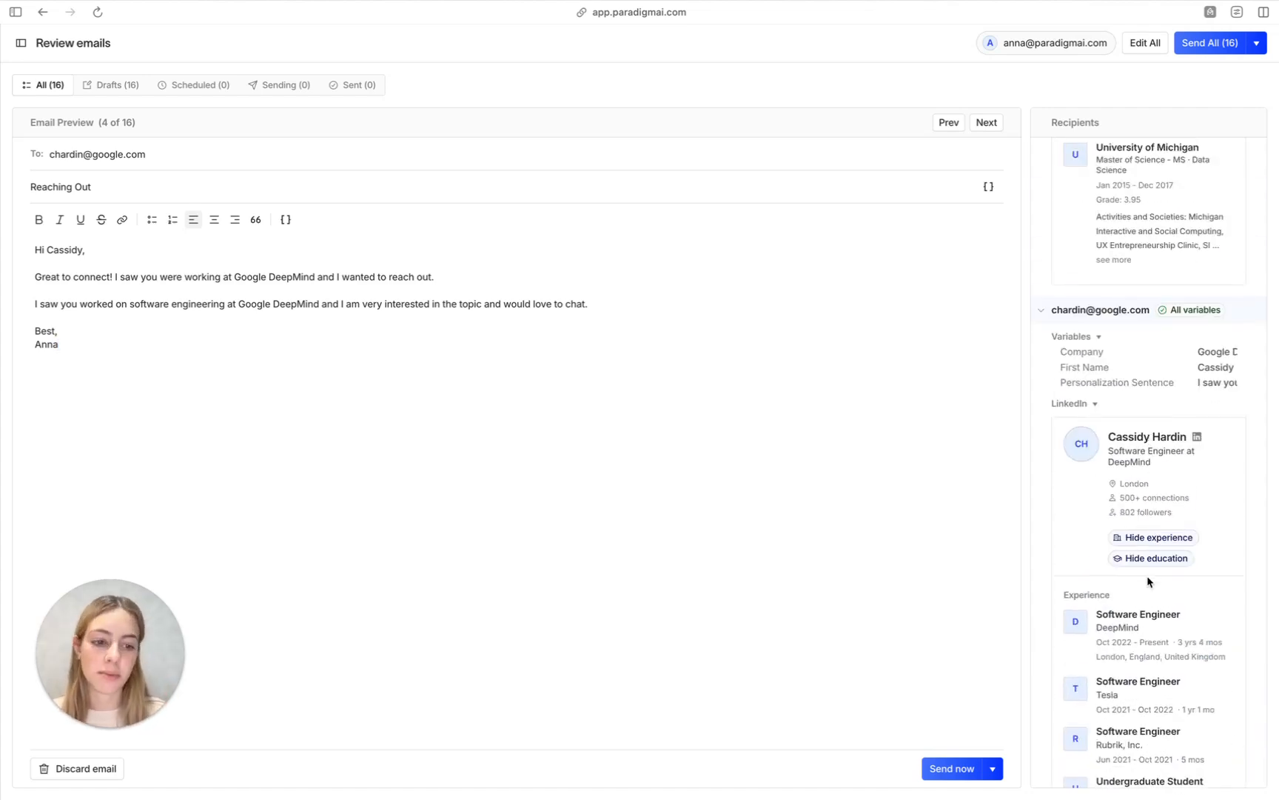
scroll(1147, 581, down, 6)
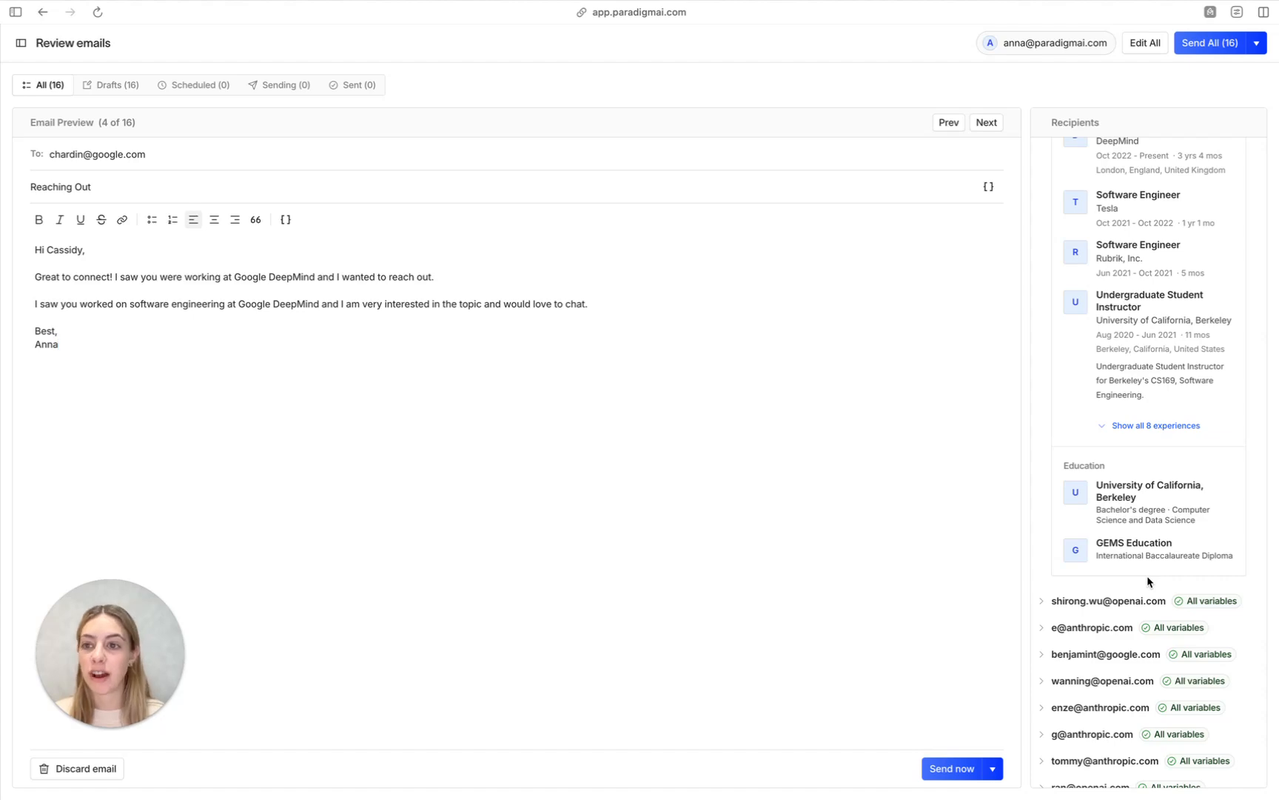
click(1146, 44)
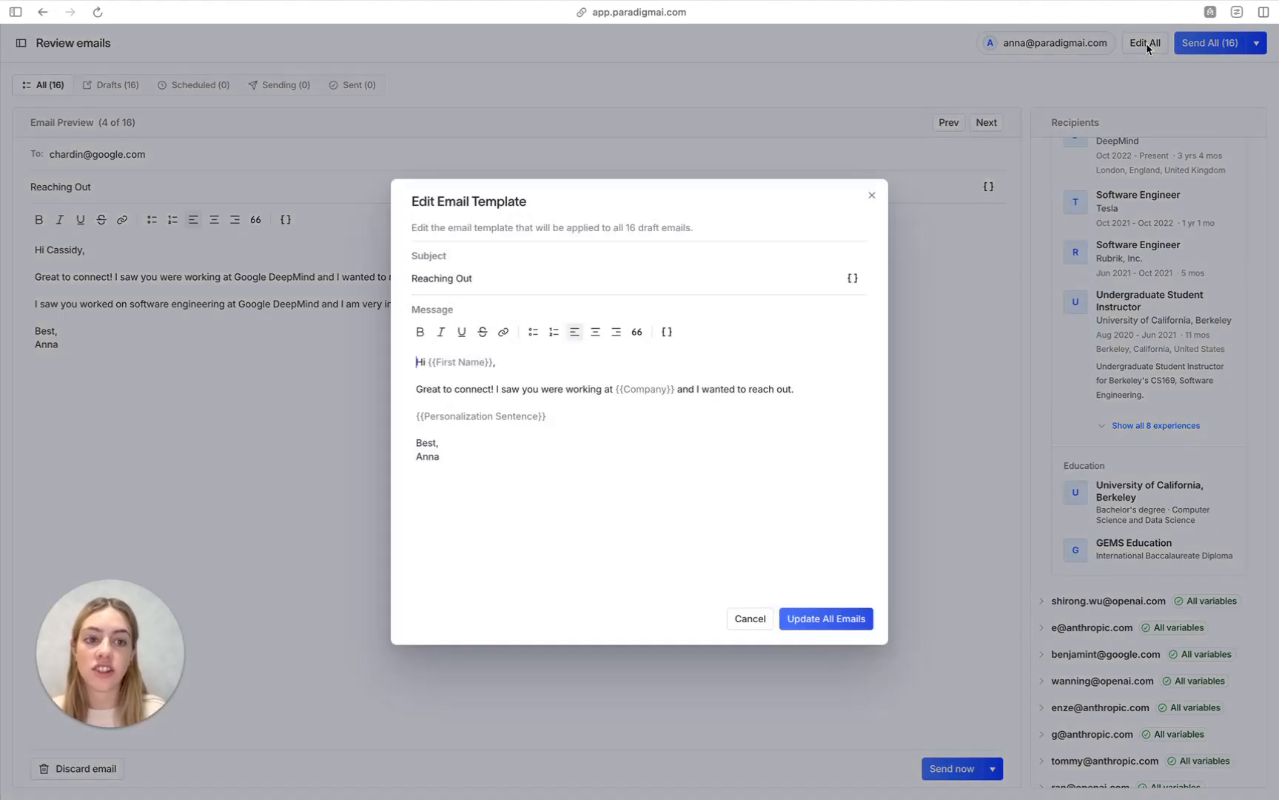
click(990, 339)
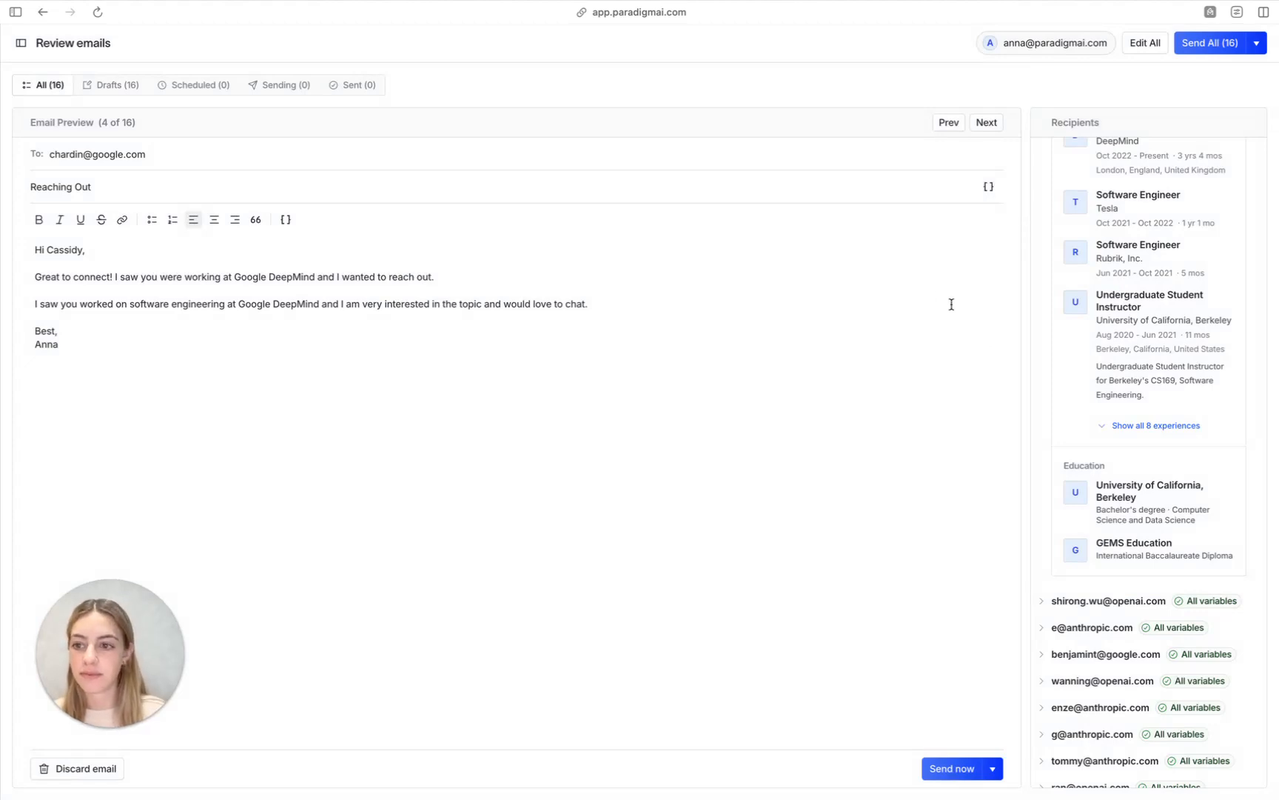
View the workspace's Emails overview, reopen the Reaching Out drafts from it, and return to the overview
click(22, 45)
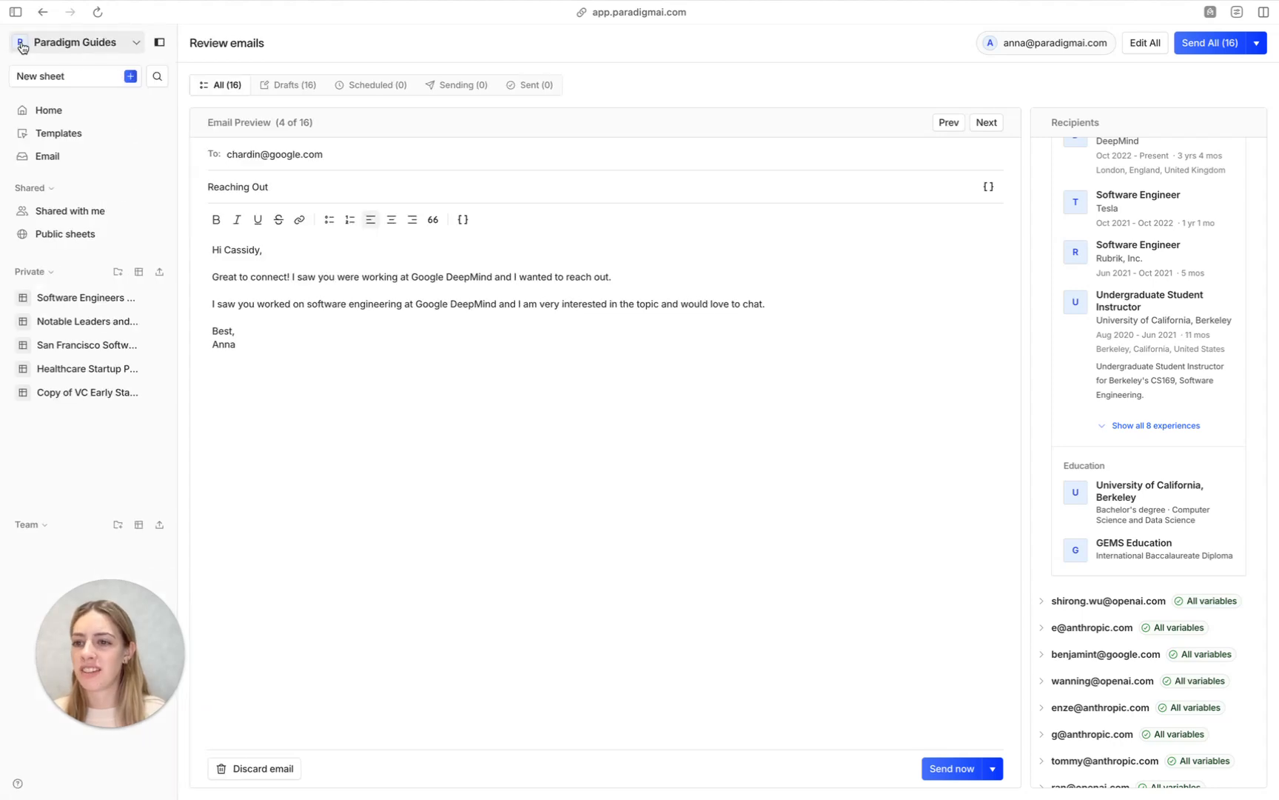
click(65, 156)
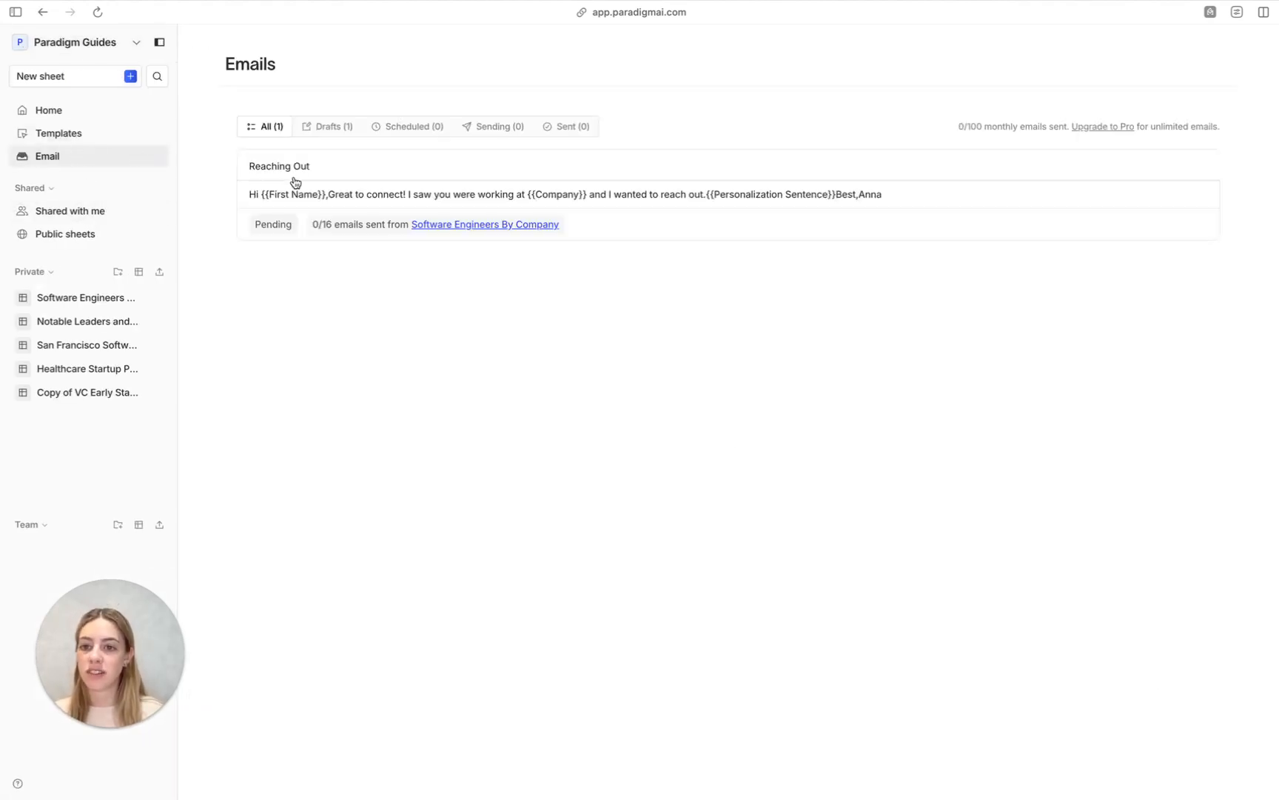
click(397, 192)
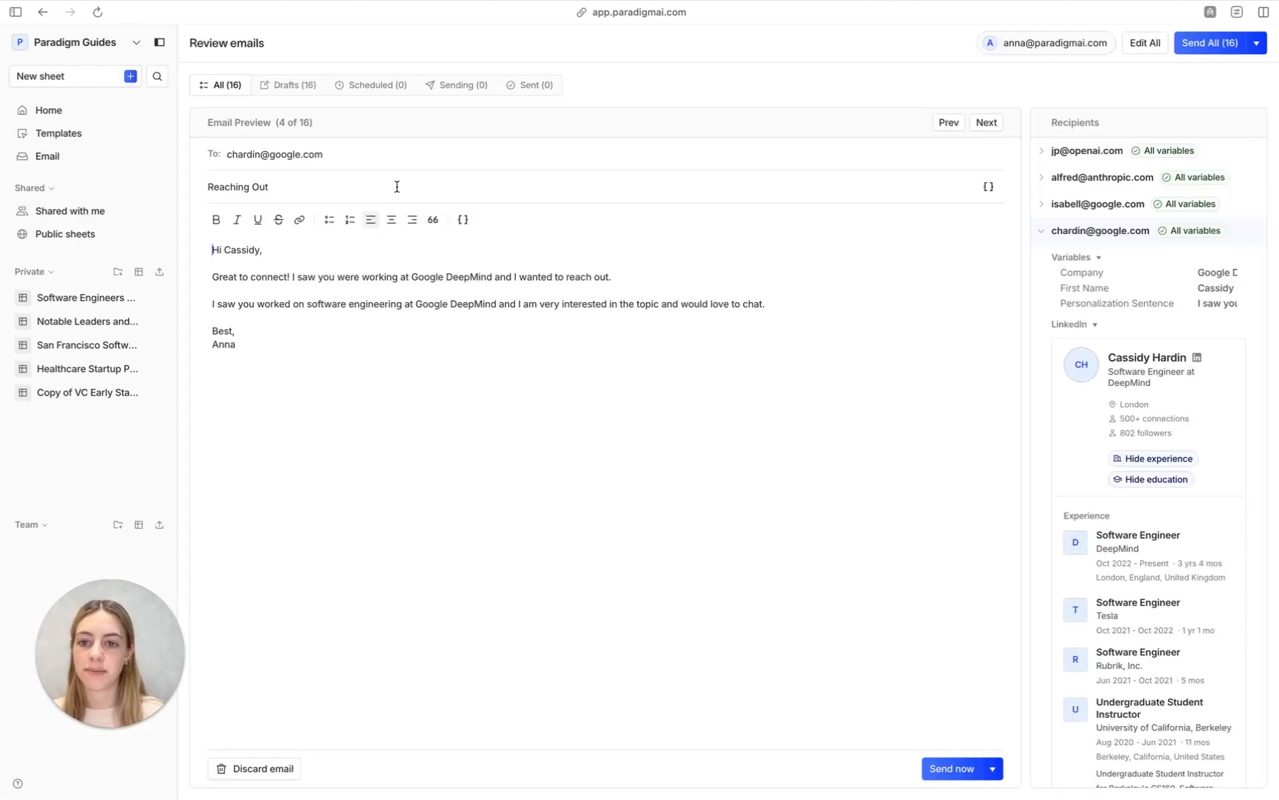
click(87, 157)
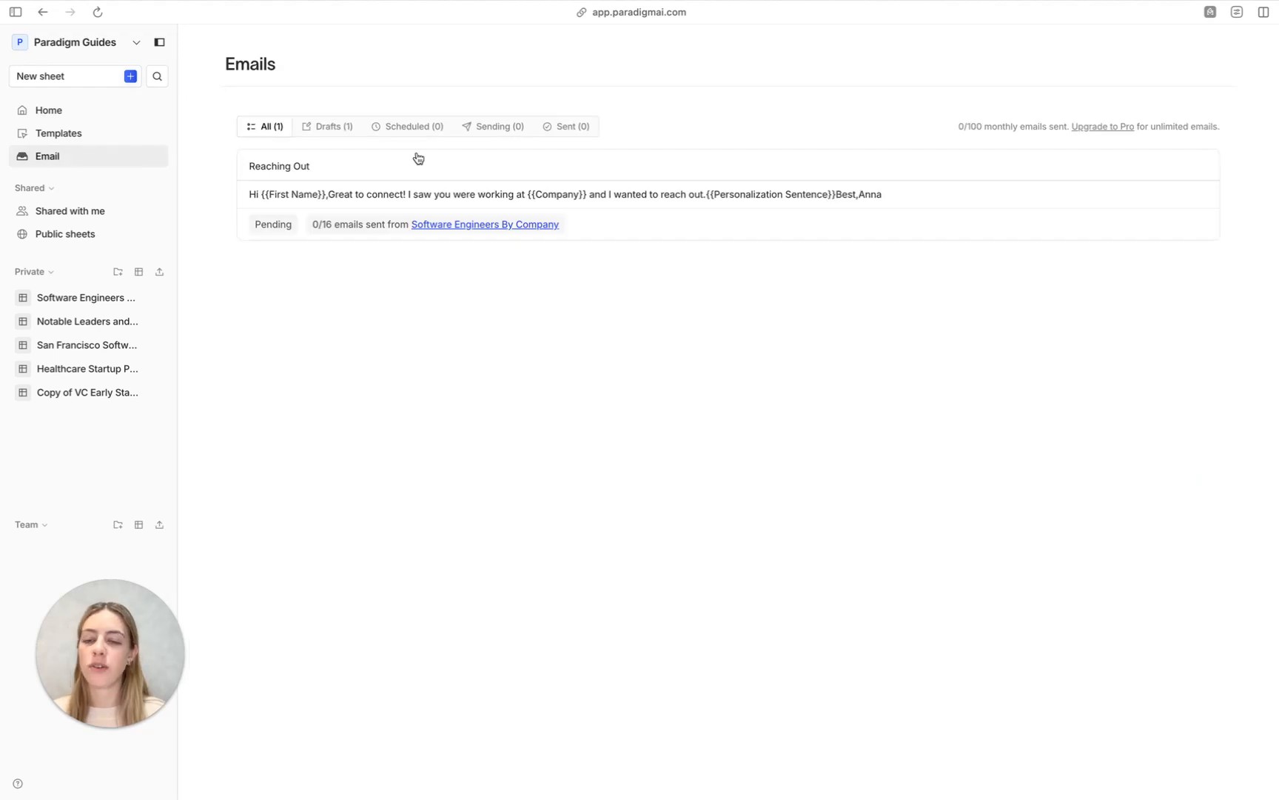